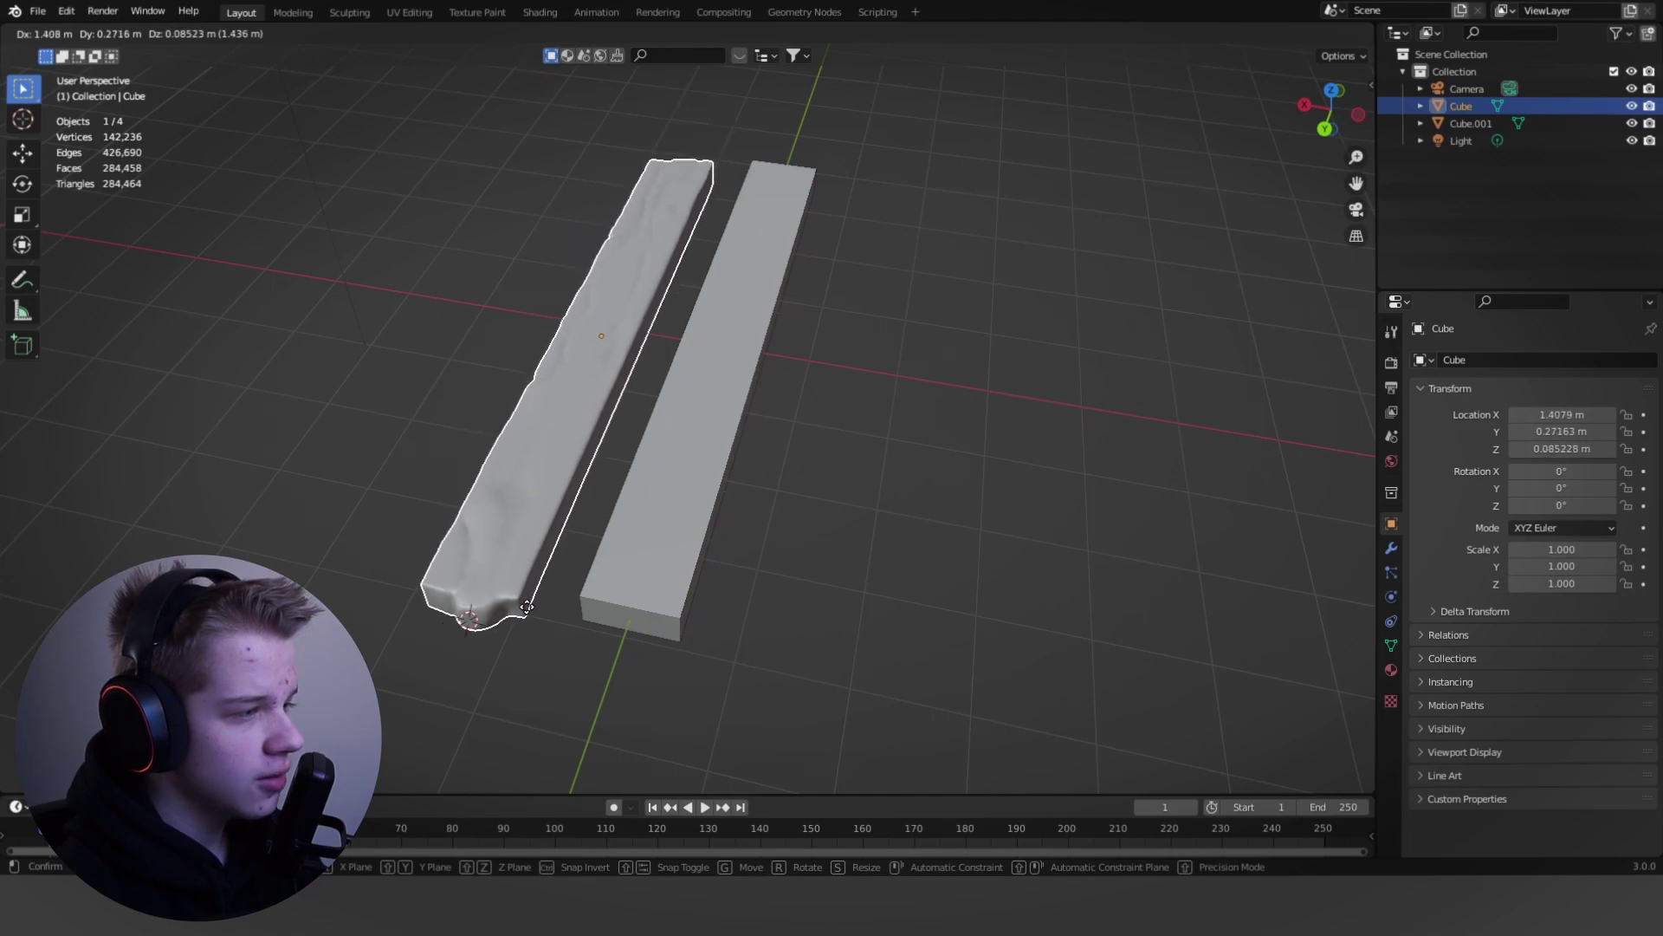
Step: Cancel the move of the sculpted plank and clear the selection
right_click(580, 596)
key(alt+a)
scroll(681, 650, up, 3)
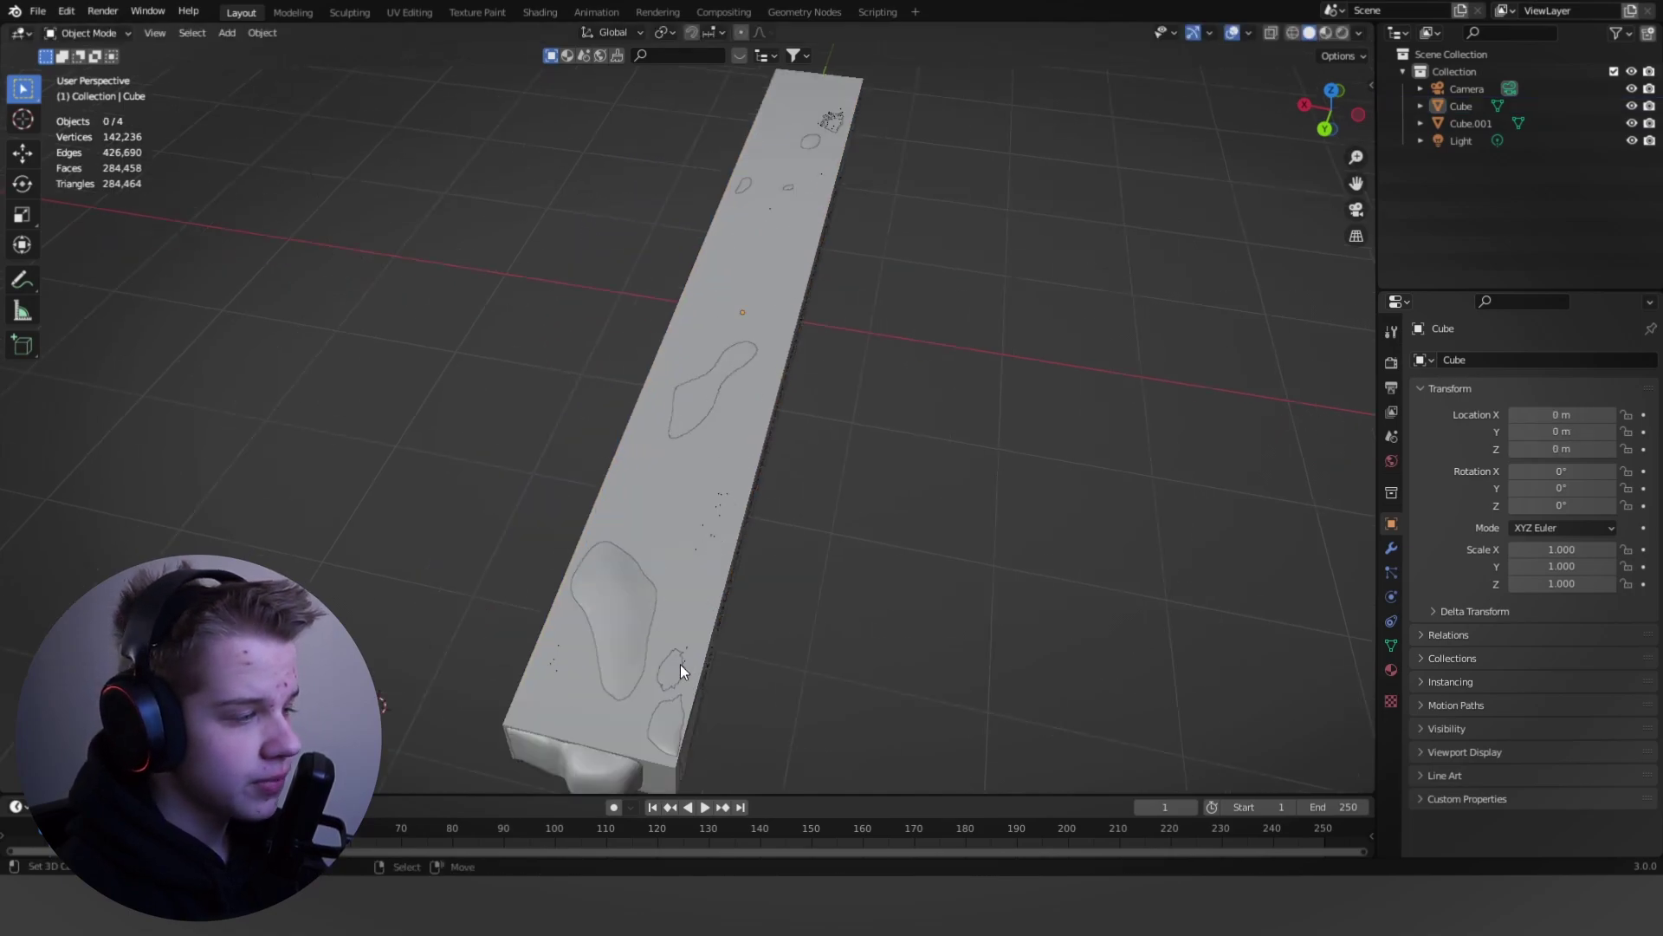
shift+middle_drag(679, 664, 726, 552)
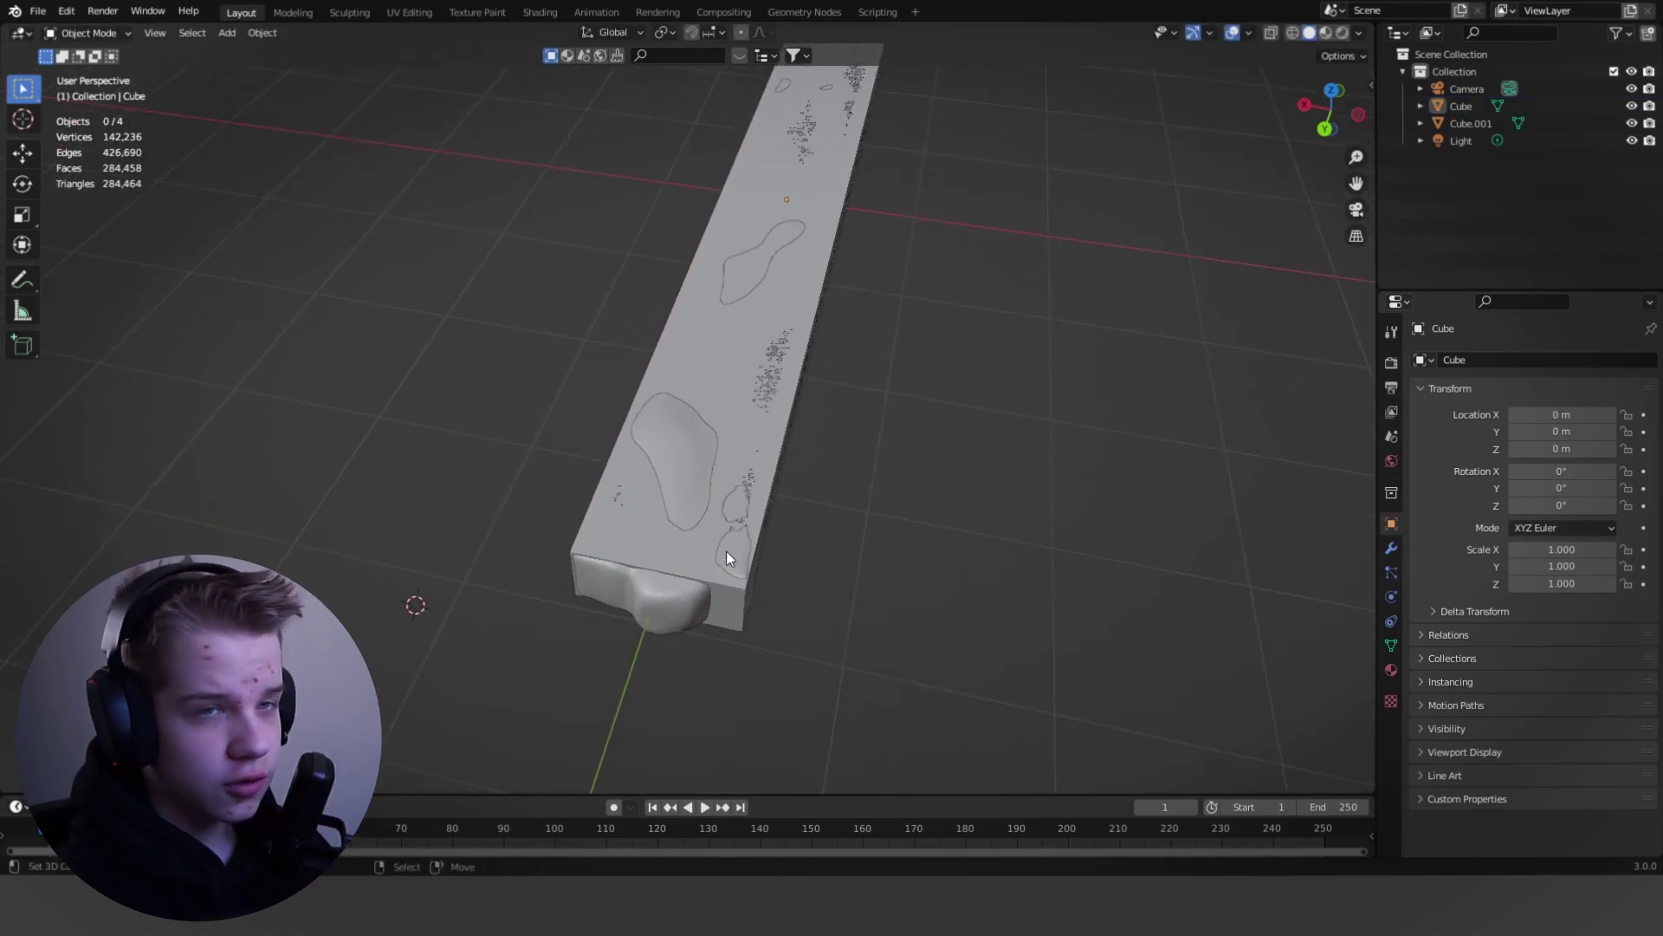
Step: Add a centred lengthwise loop cut to the low-poly plank's mesh, working from the top view in wireframe
right_click(743, 600)
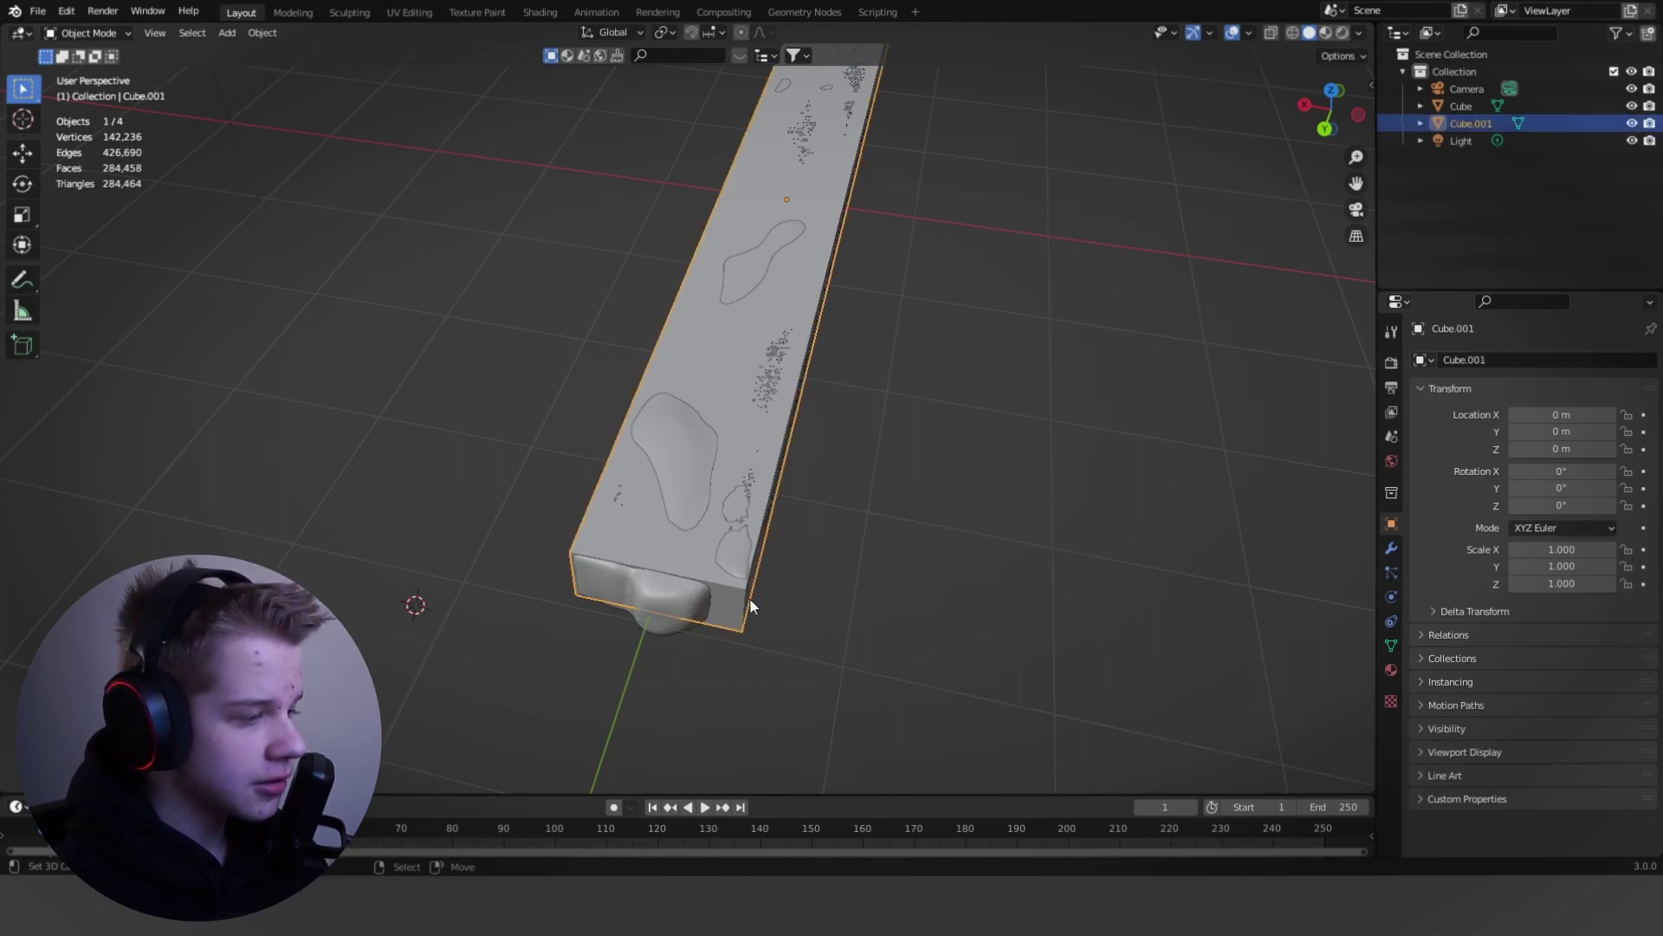
key(Tab)
key(grave)
click(865, 407)
key(shift+z)
shift+middle_drag(1010, 251, 1122, 553)
key(shift+z)
scroll(1043, 483, up, 5)
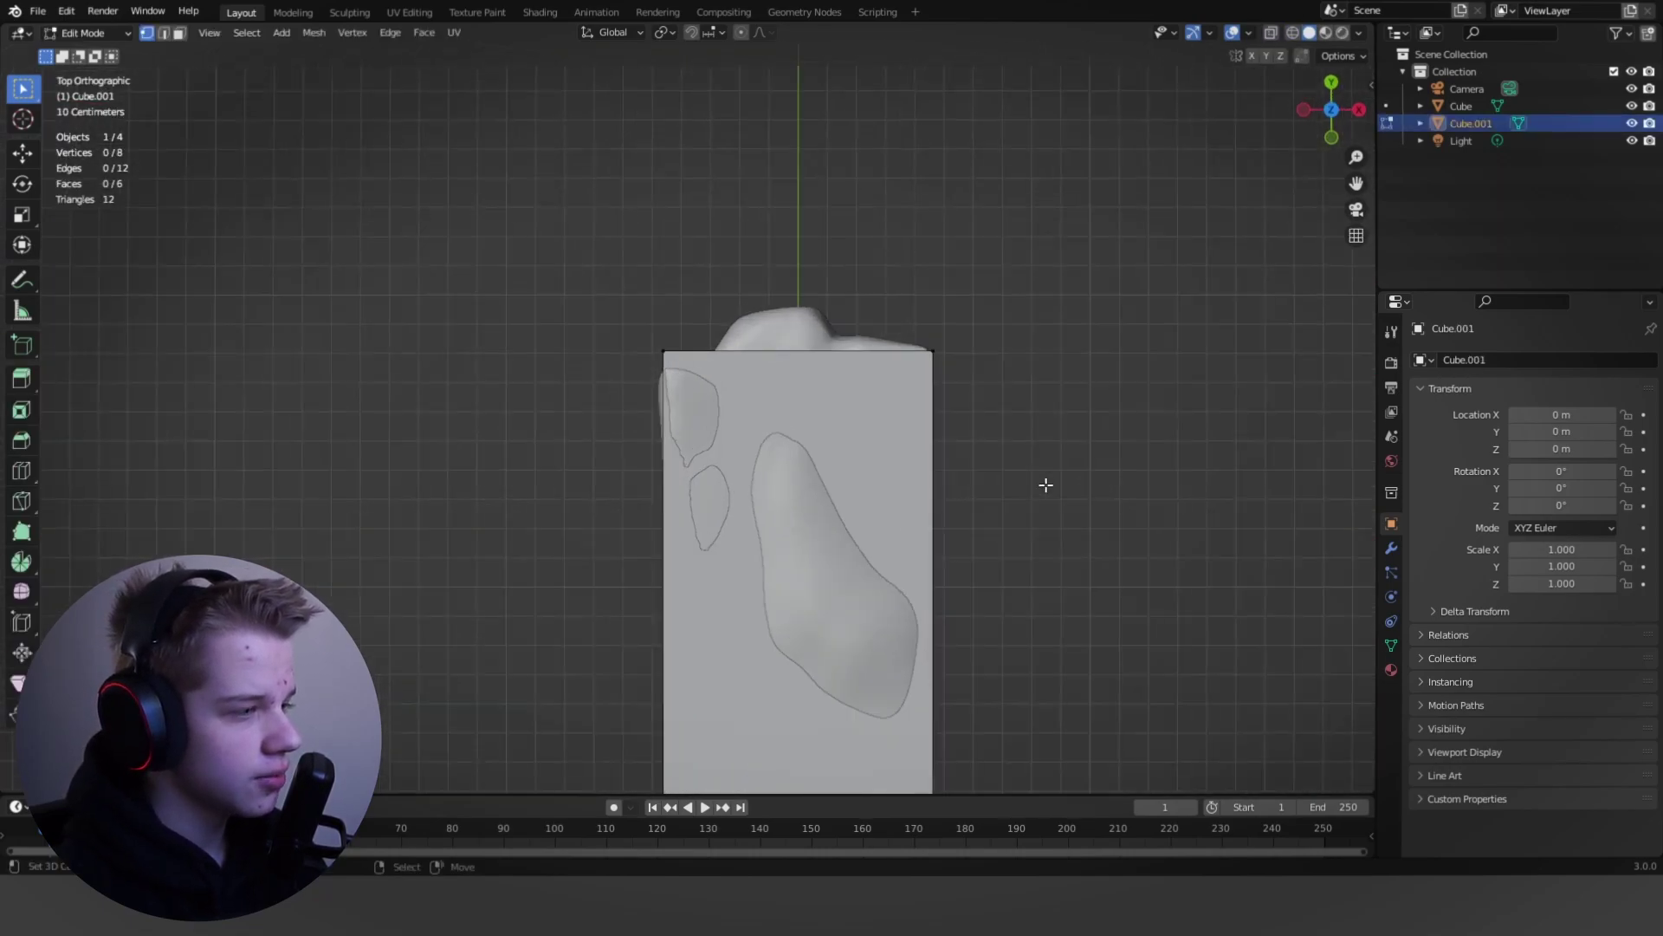
key(shift+z)
key(ctrl+r)
click(840, 375)
right_click(840, 376)
Step: Move the low-poly plank's middle end edge outward about 0.14 m to follow the sculpted plank's bulge
drag(768, 372, 859, 300)
key(g)
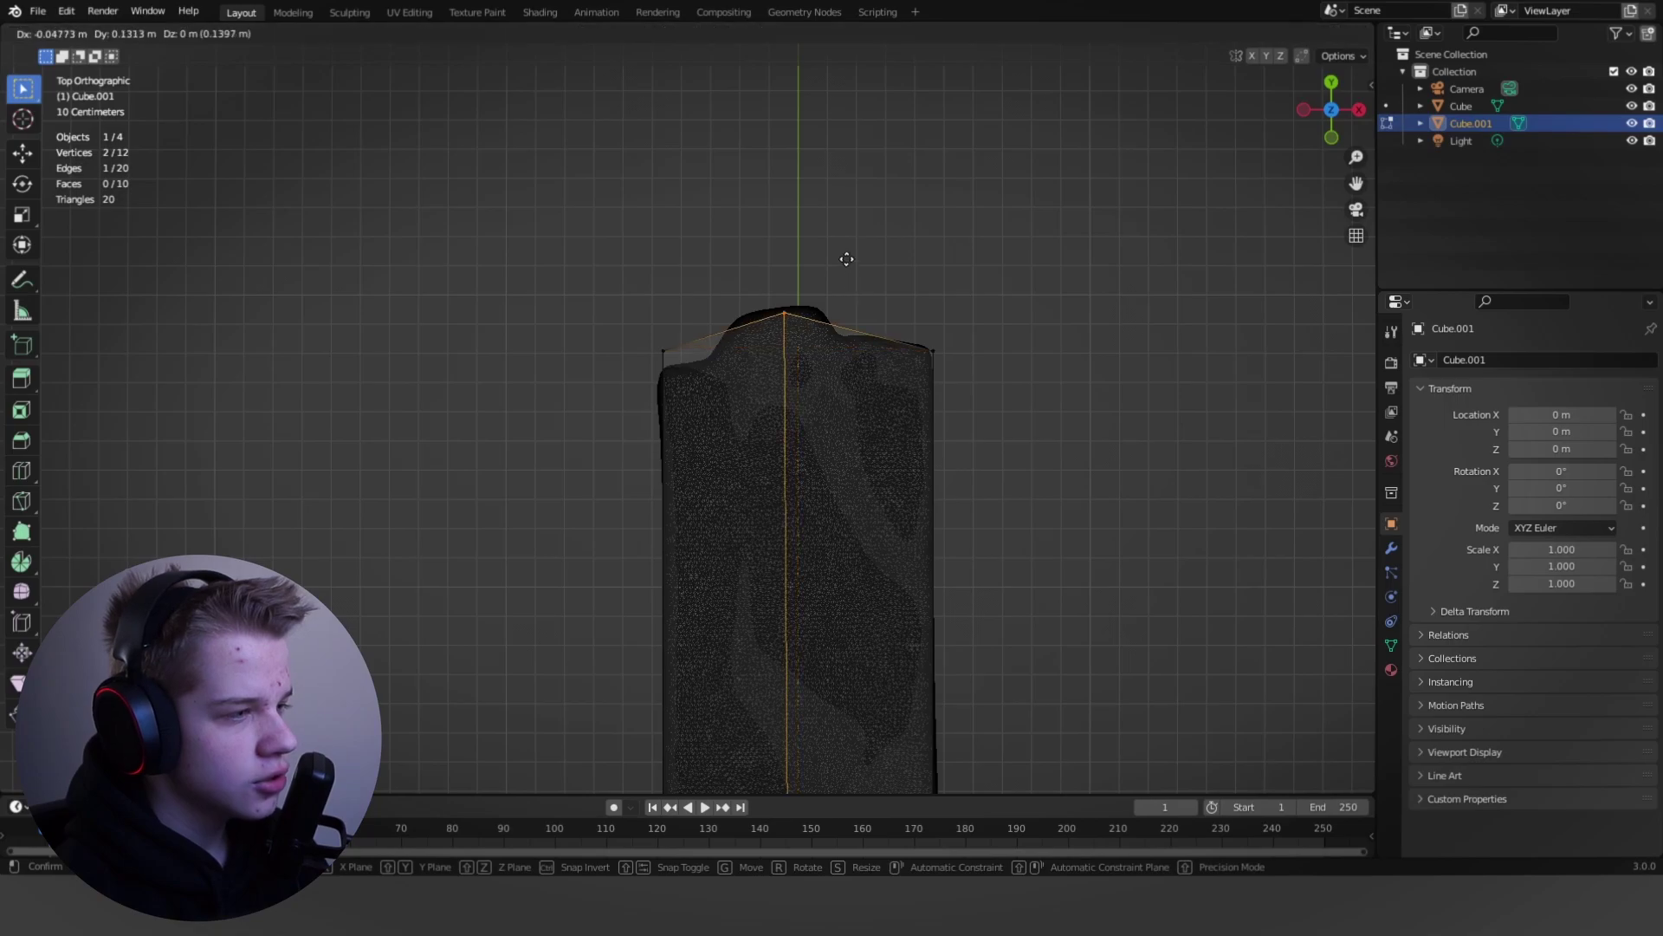
click(847, 257)
key(z)
click(902, 256)
Step: At the plank's opposite end, move the corner edge on the +X side inward about 0.15 m to match the sculpted outline
scroll(918, 372, down, 4)
scroll(918, 373, down, 2)
shift+middle_drag(825, 567, 835, 297)
shift+middle_drag(778, 616, 791, 252)
key(z)
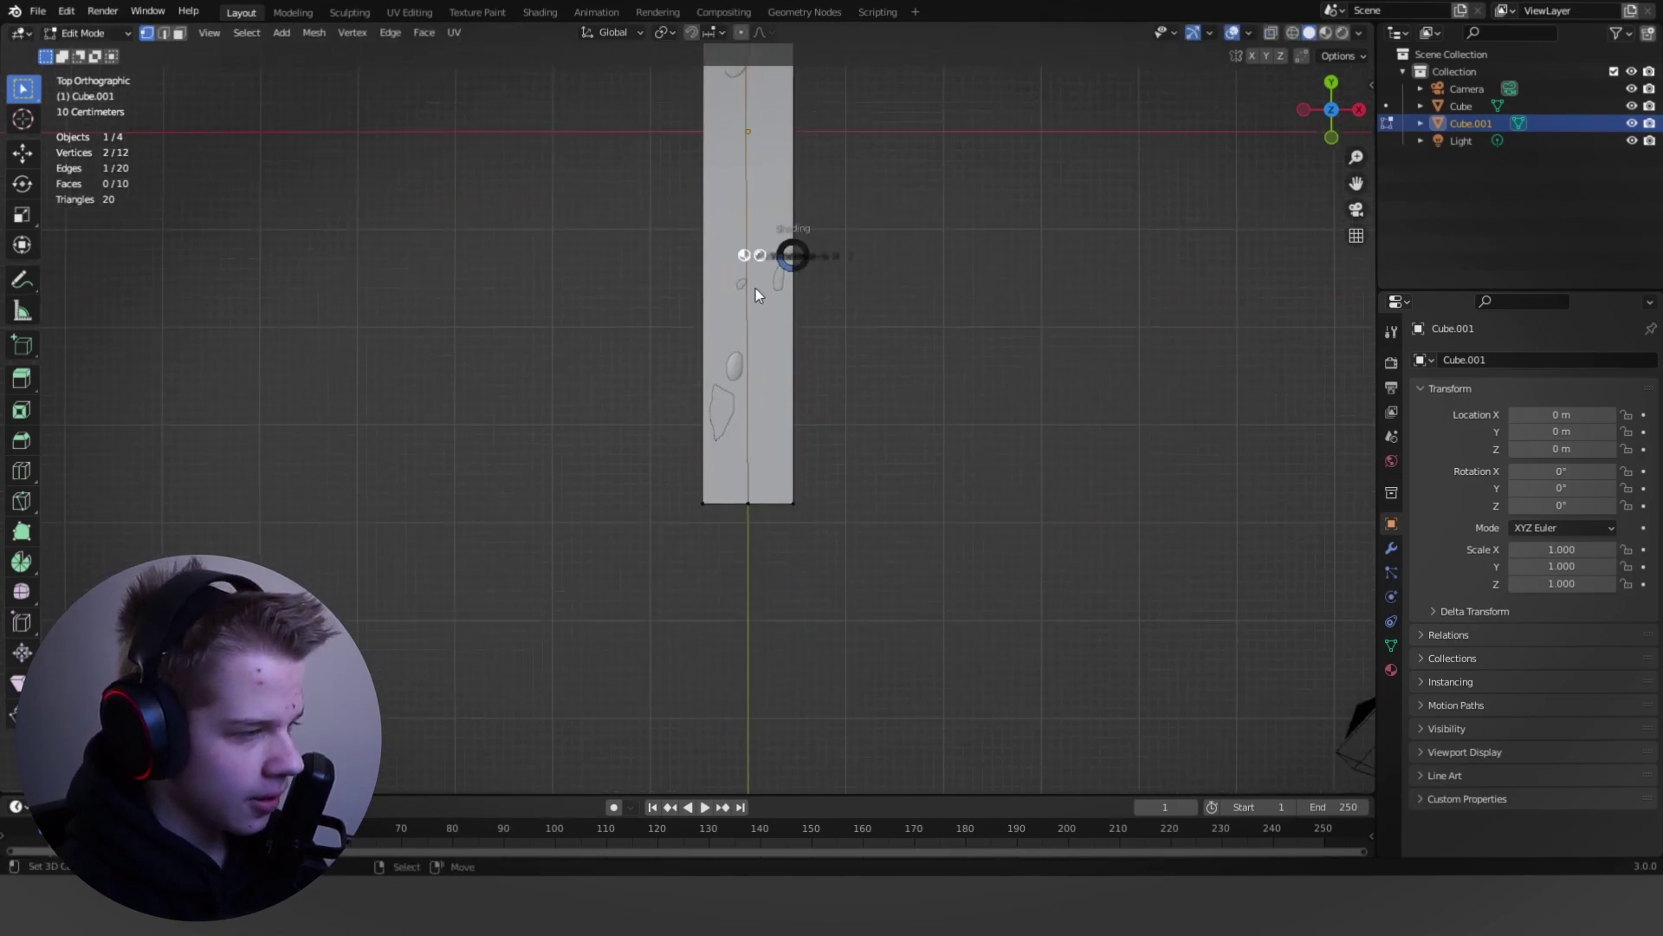
click(750, 284)
shift+middle_drag(753, 476, 724, 404)
scroll(724, 405, up, 7)
drag(901, 518, 1110, 396)
key(g)
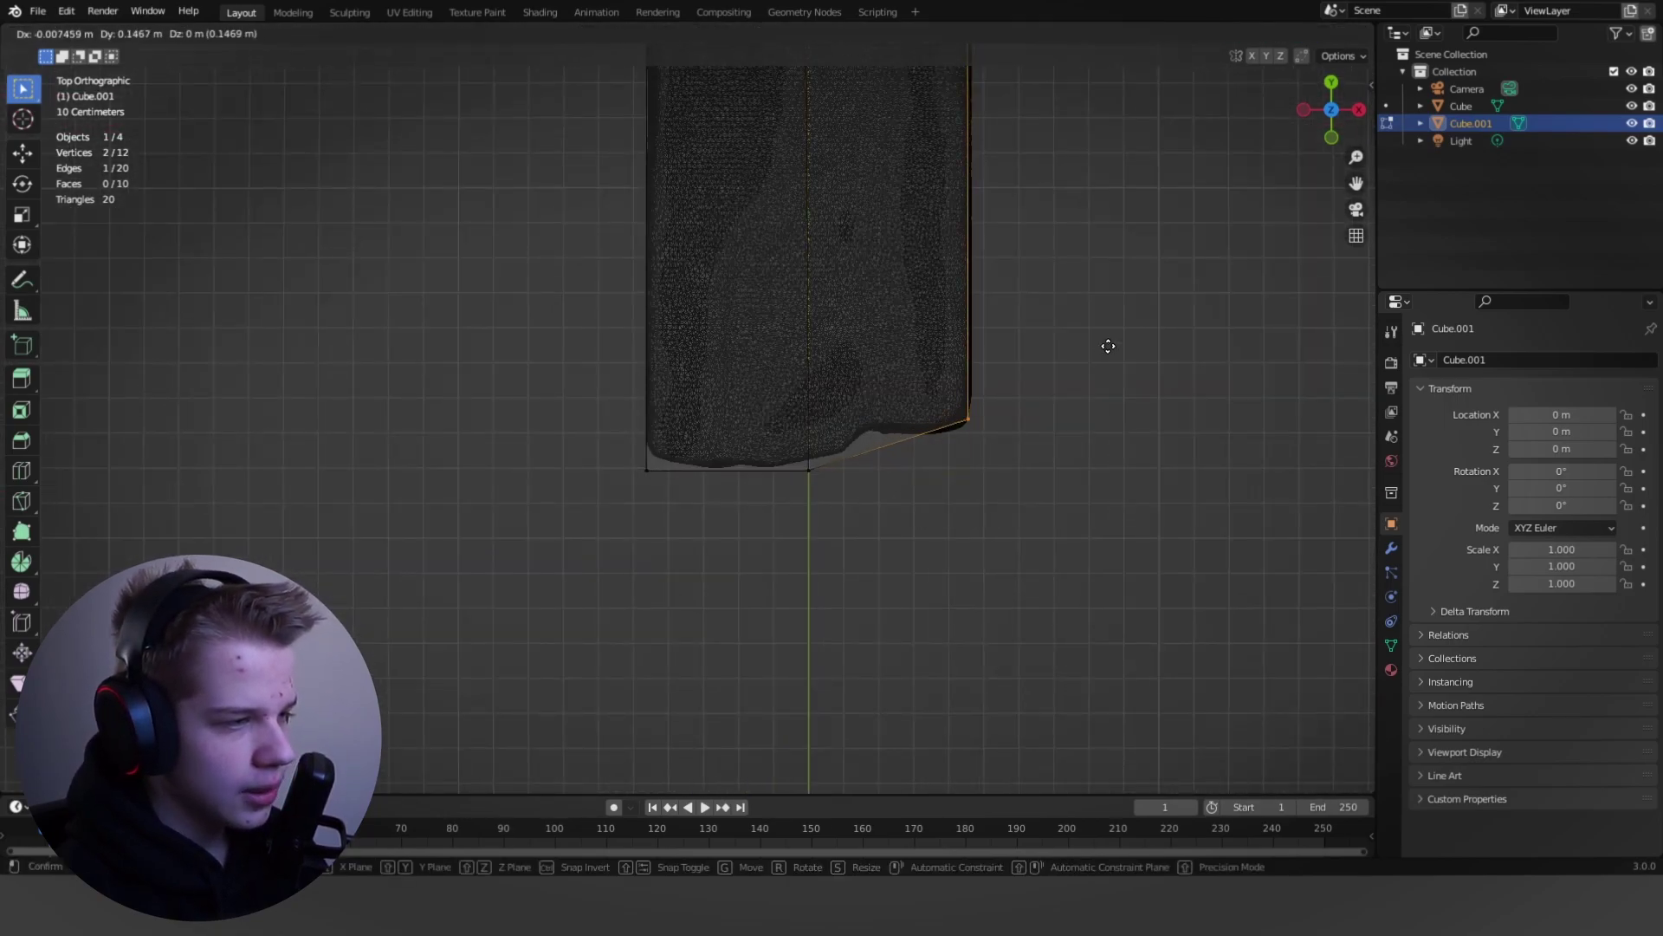
click(1109, 346)
key(z)
click(1204, 350)
Step: Move the other corner edge at that end slightly inward to match the sculpt, and finish editing the mesh
key(z)
click(836, 446)
drag(598, 513, 769, 392)
key(z)
click(869, 395)
key(g)
click(989, 397)
scroll(758, 434, down, 5)
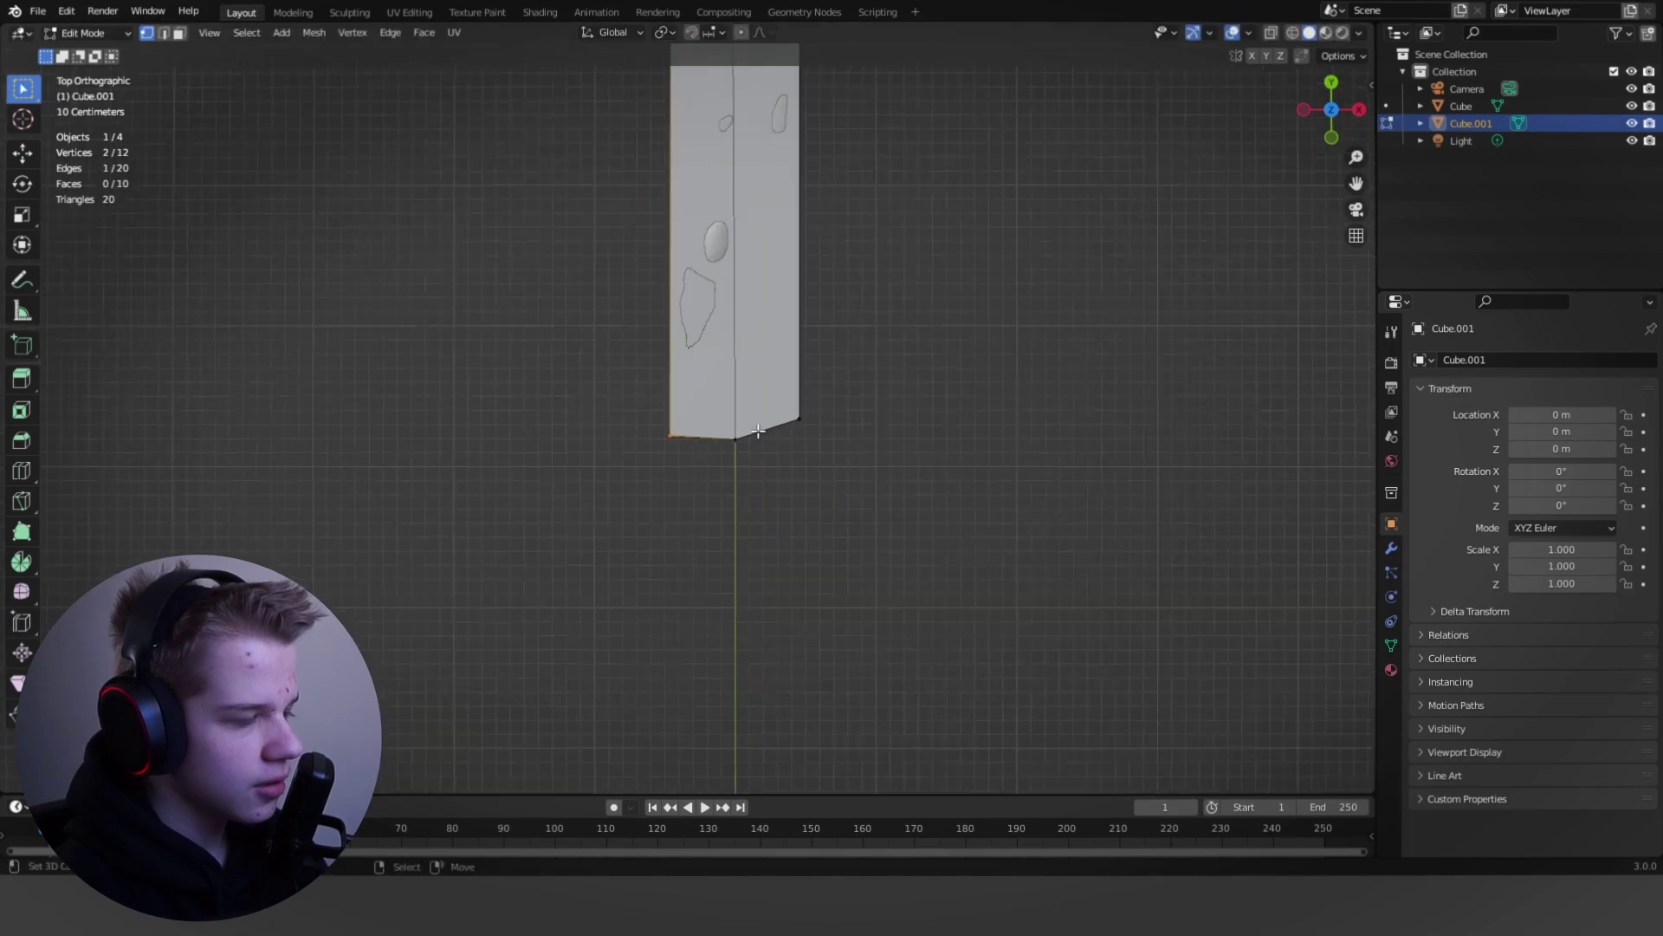
mouse_move(757, 434)
middle_down()
mouse_move(817, 356)
mouse_move(910, 485)
mouse_move(772, 470)
mouse_move(641, 510)
middle_up()
key(Tab)
scroll(763, 466, down, 3)
scroll(641, 509, up, 4)
key(alt+a)
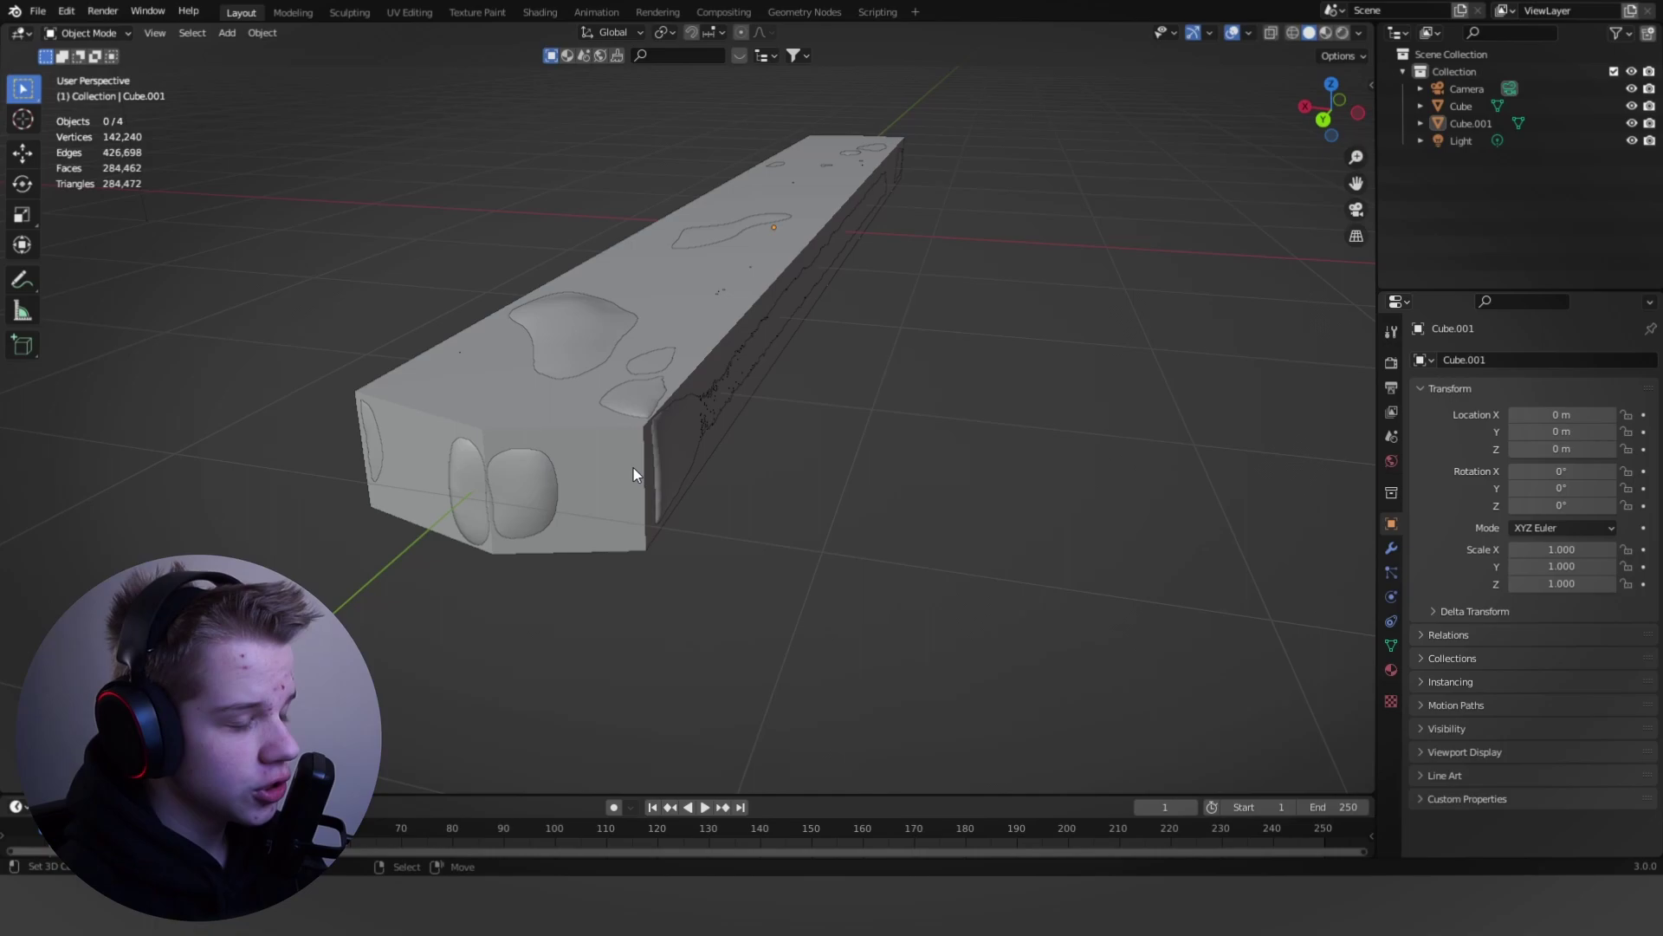
Step: Set the render engine to Cycles
click(1391, 364)
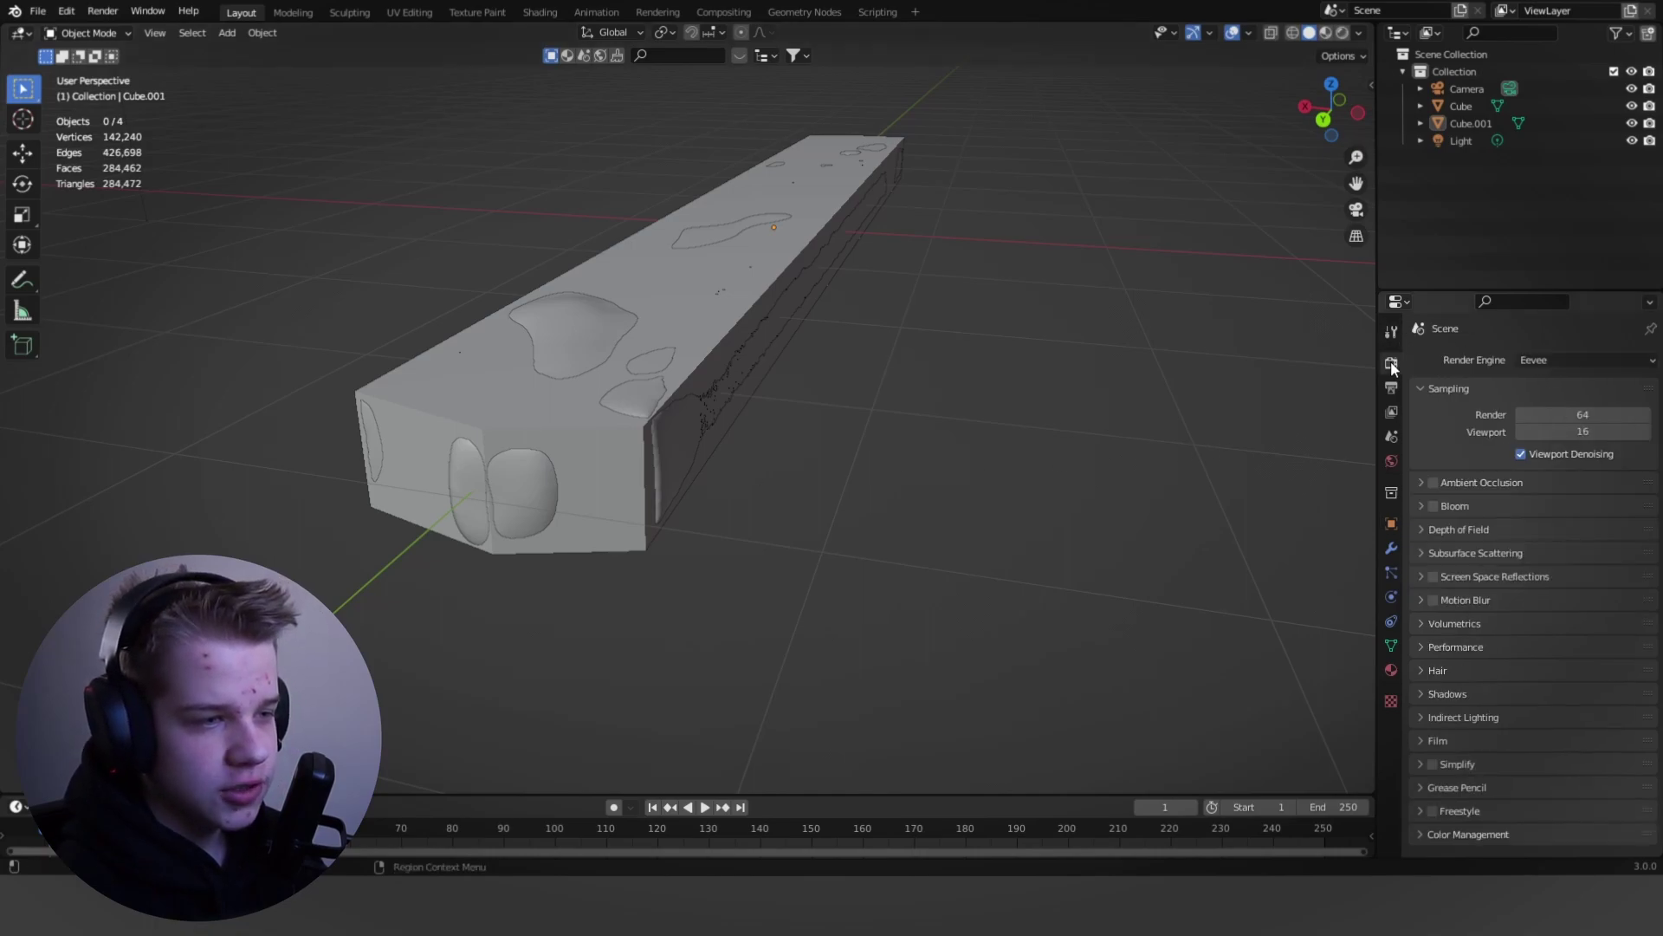
click(1577, 358)
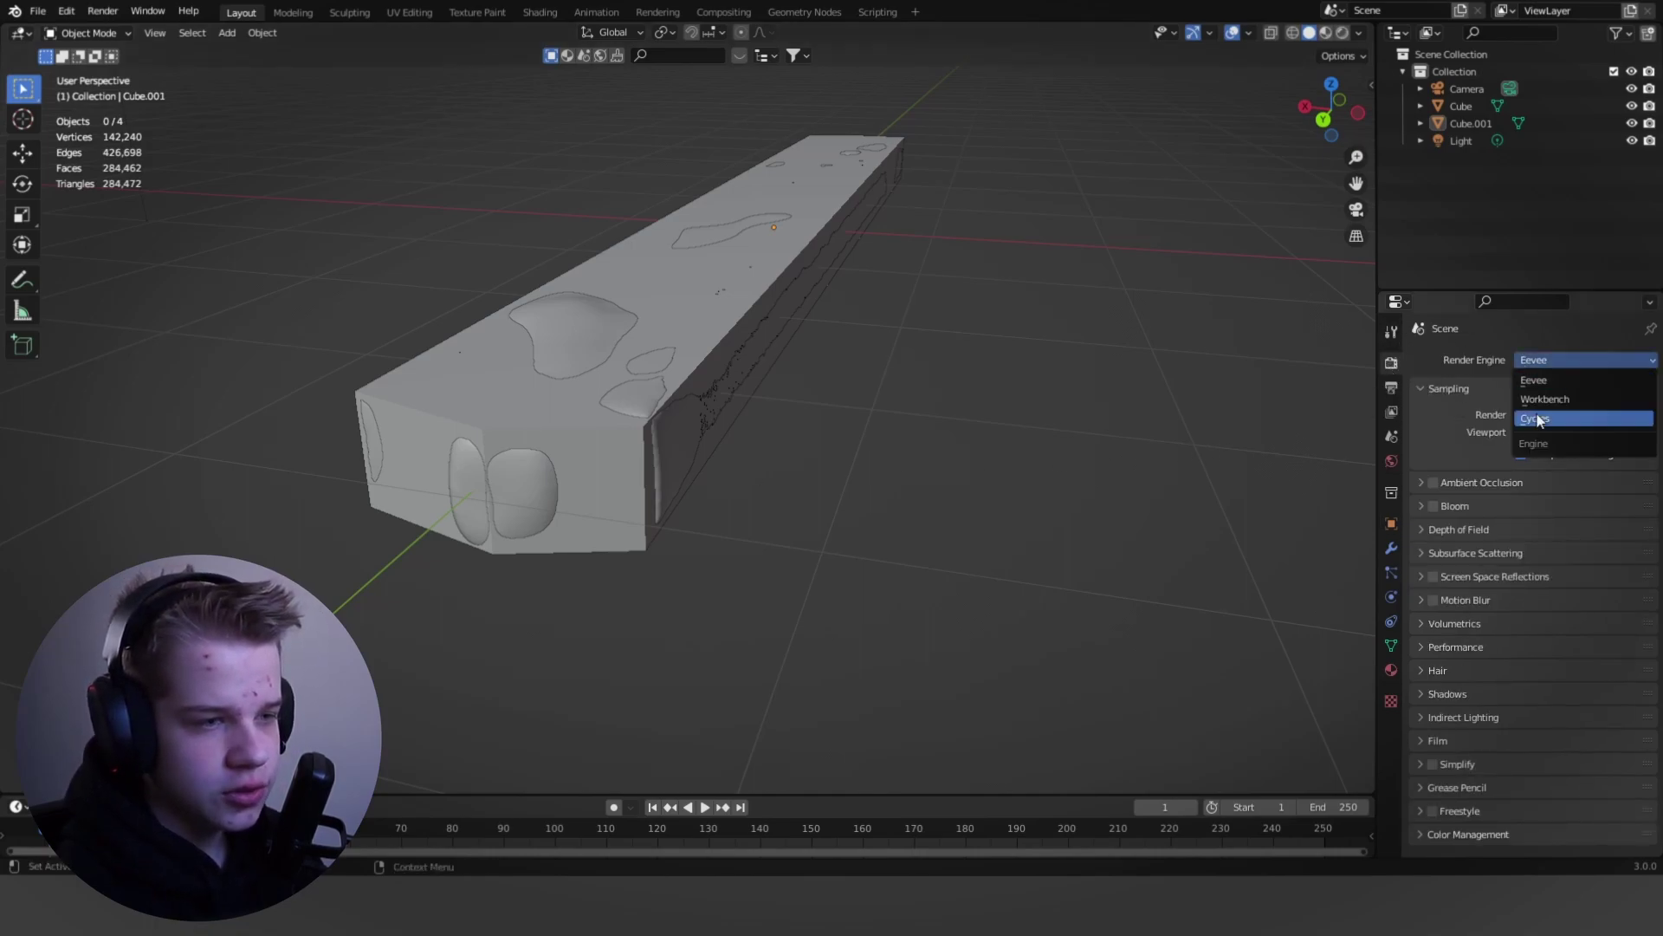
click(1537, 418)
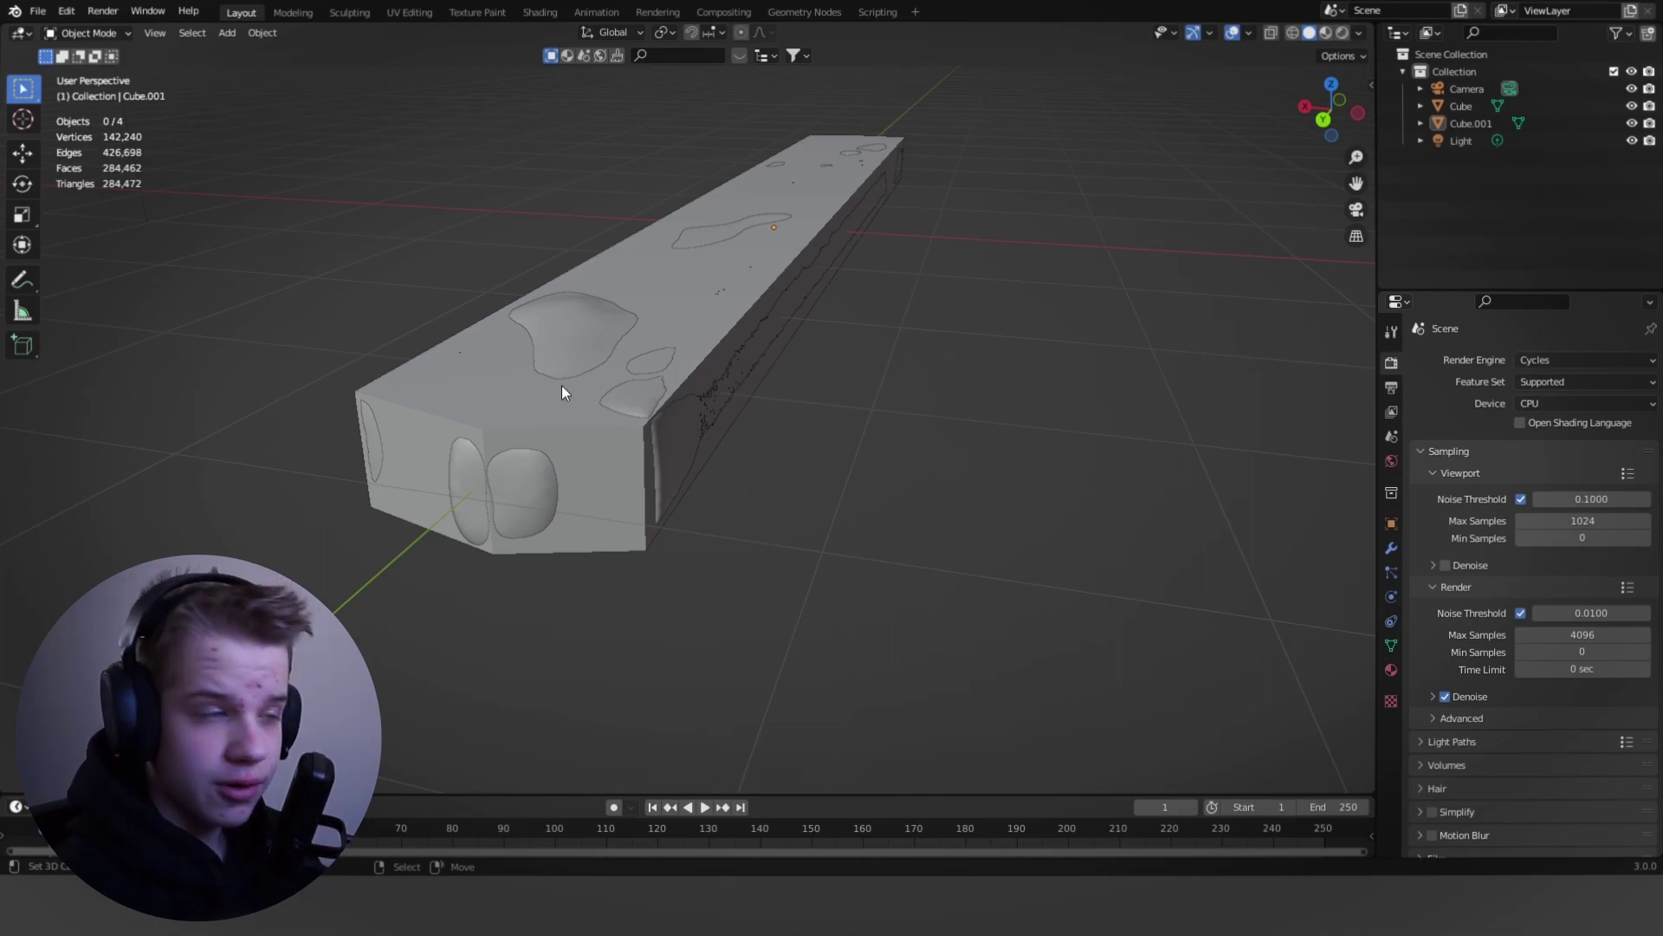
Step: Remove the assigned material from the sculpted plank
click(579, 485)
click(1389, 671)
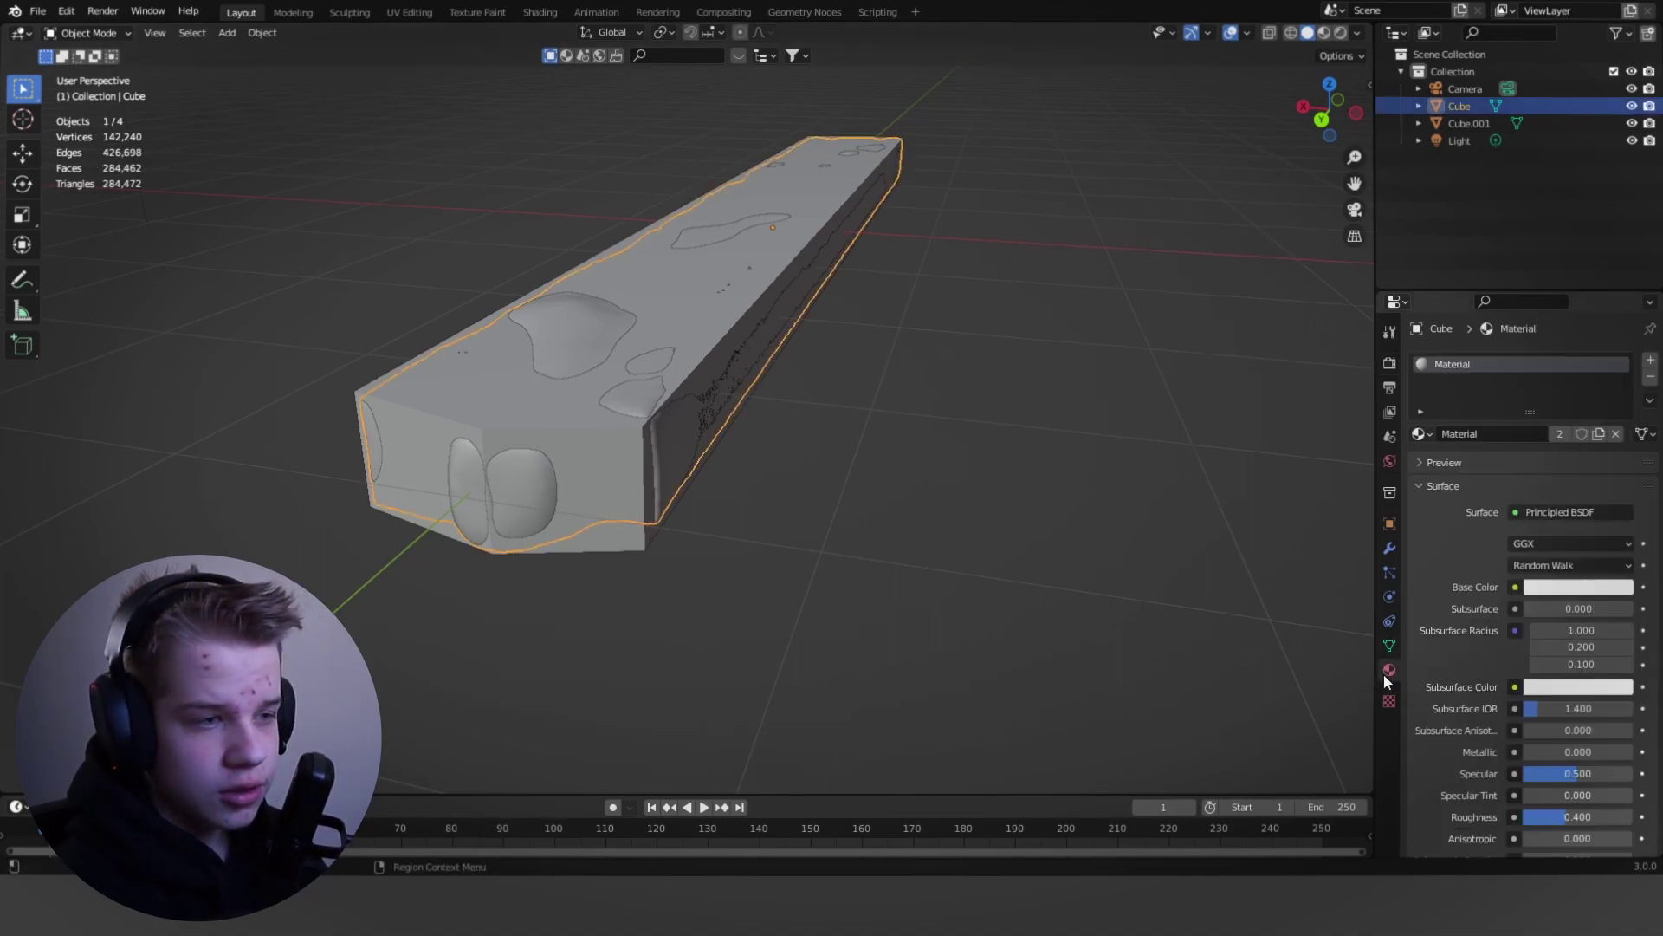
click(1616, 433)
Step: Temporarily hide the low-poly plank to check the sculpted plank on its own, and unhide it again
click(615, 534)
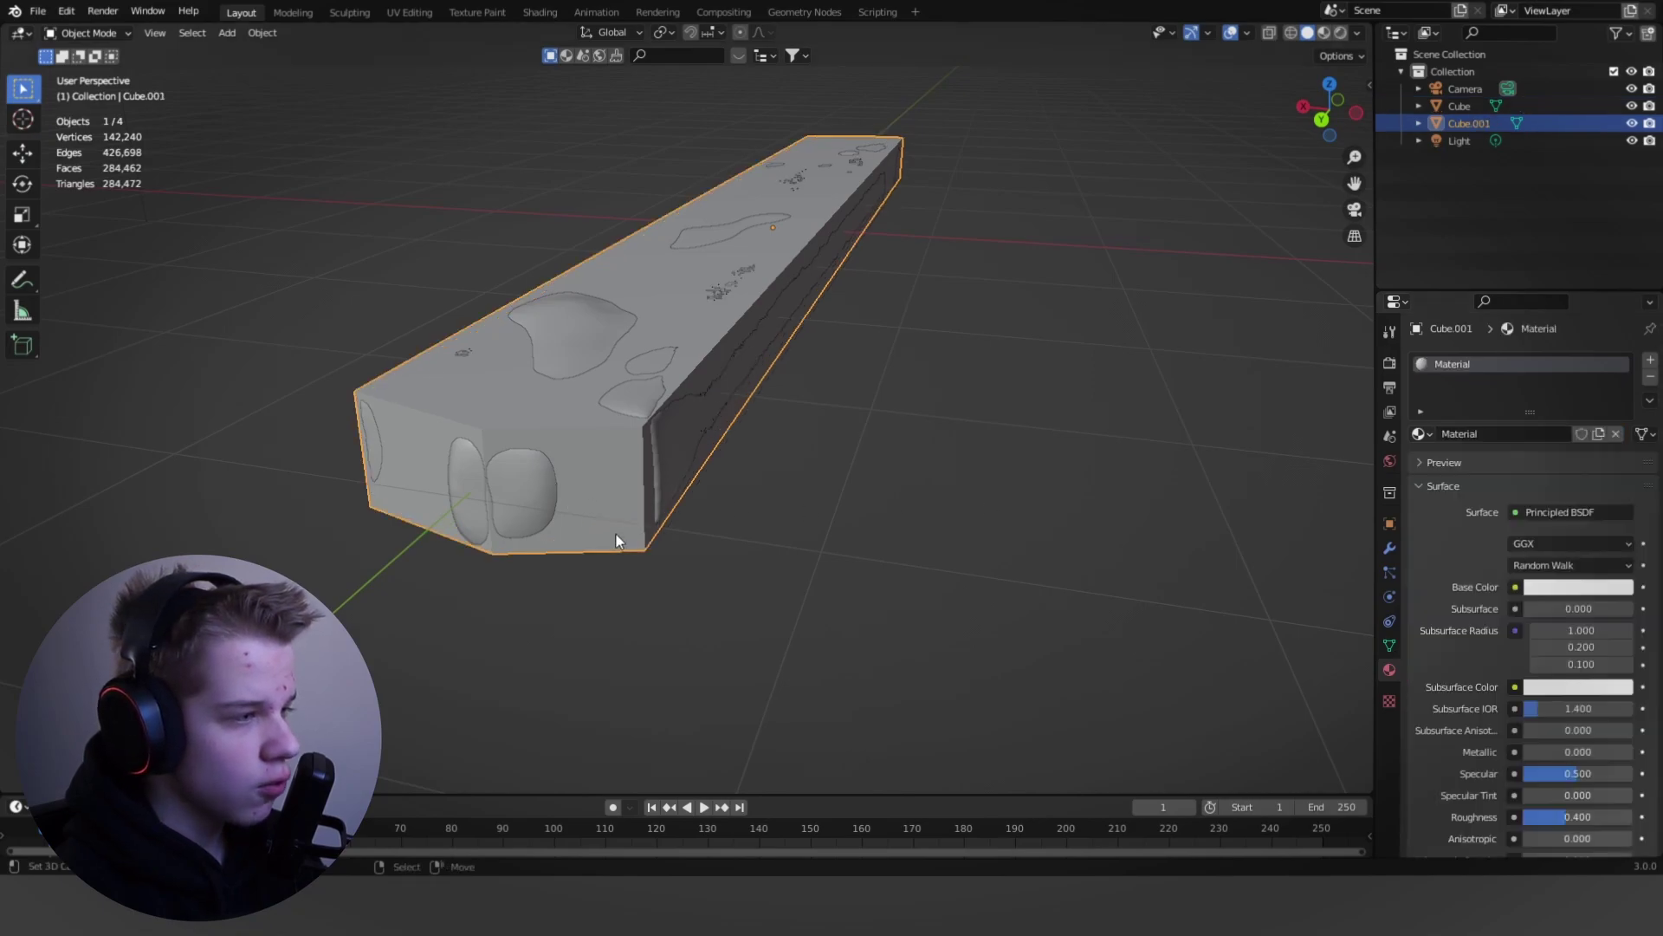
key(h)
right_click(646, 484)
key(g)
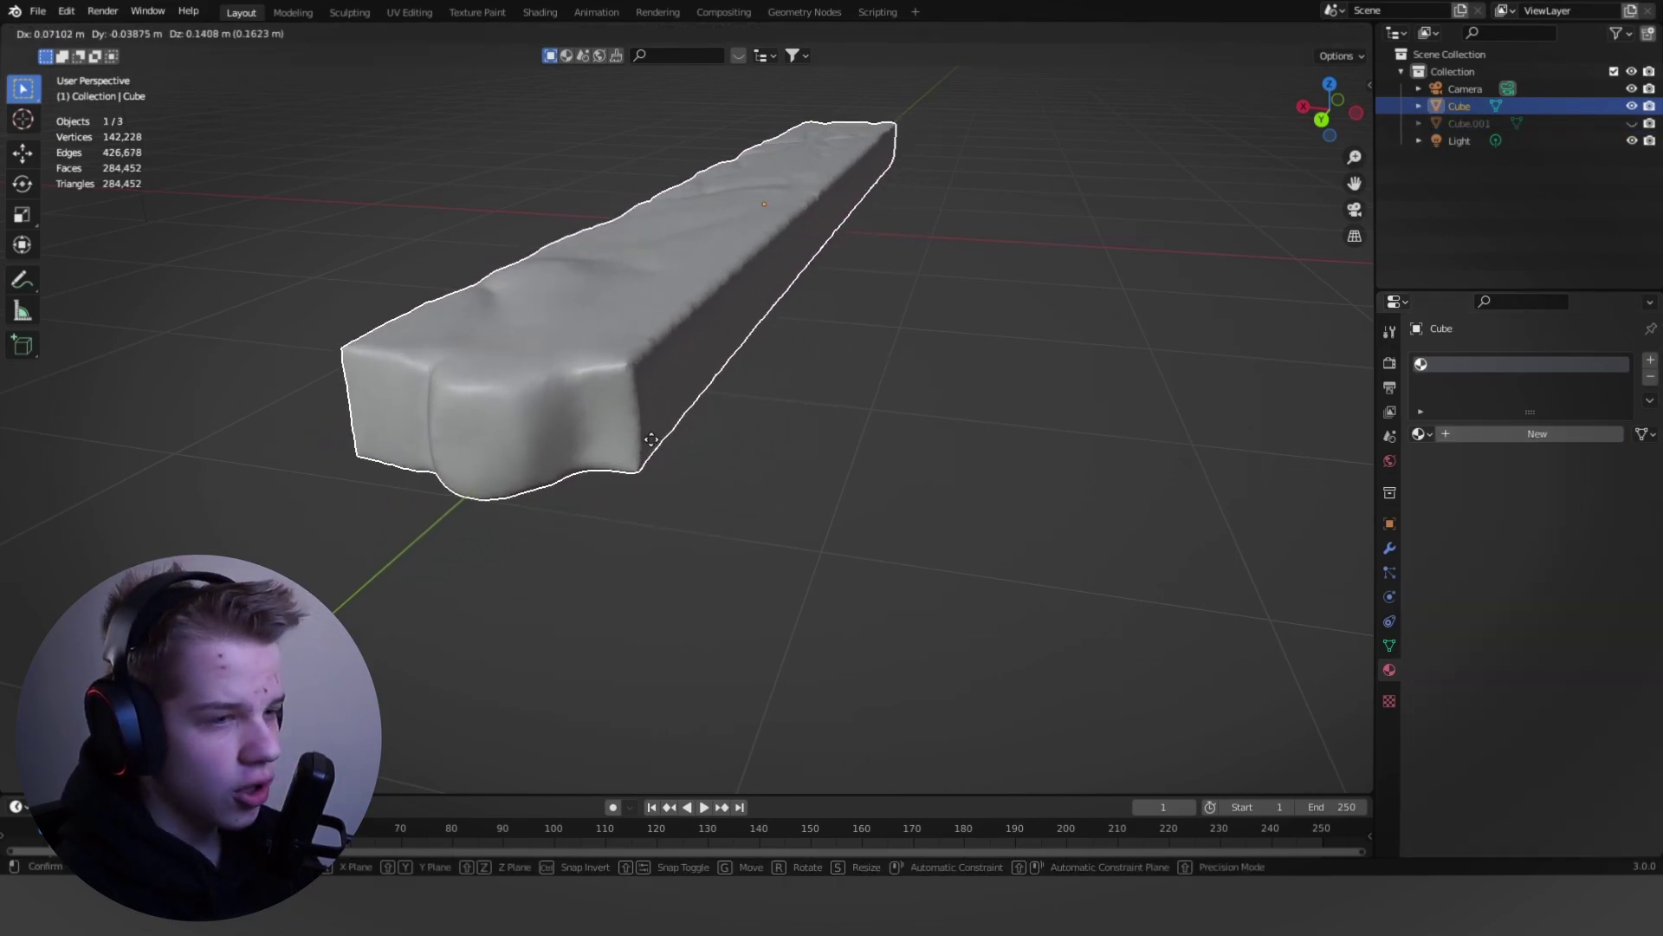
right_click(674, 427)
key(alt+a)
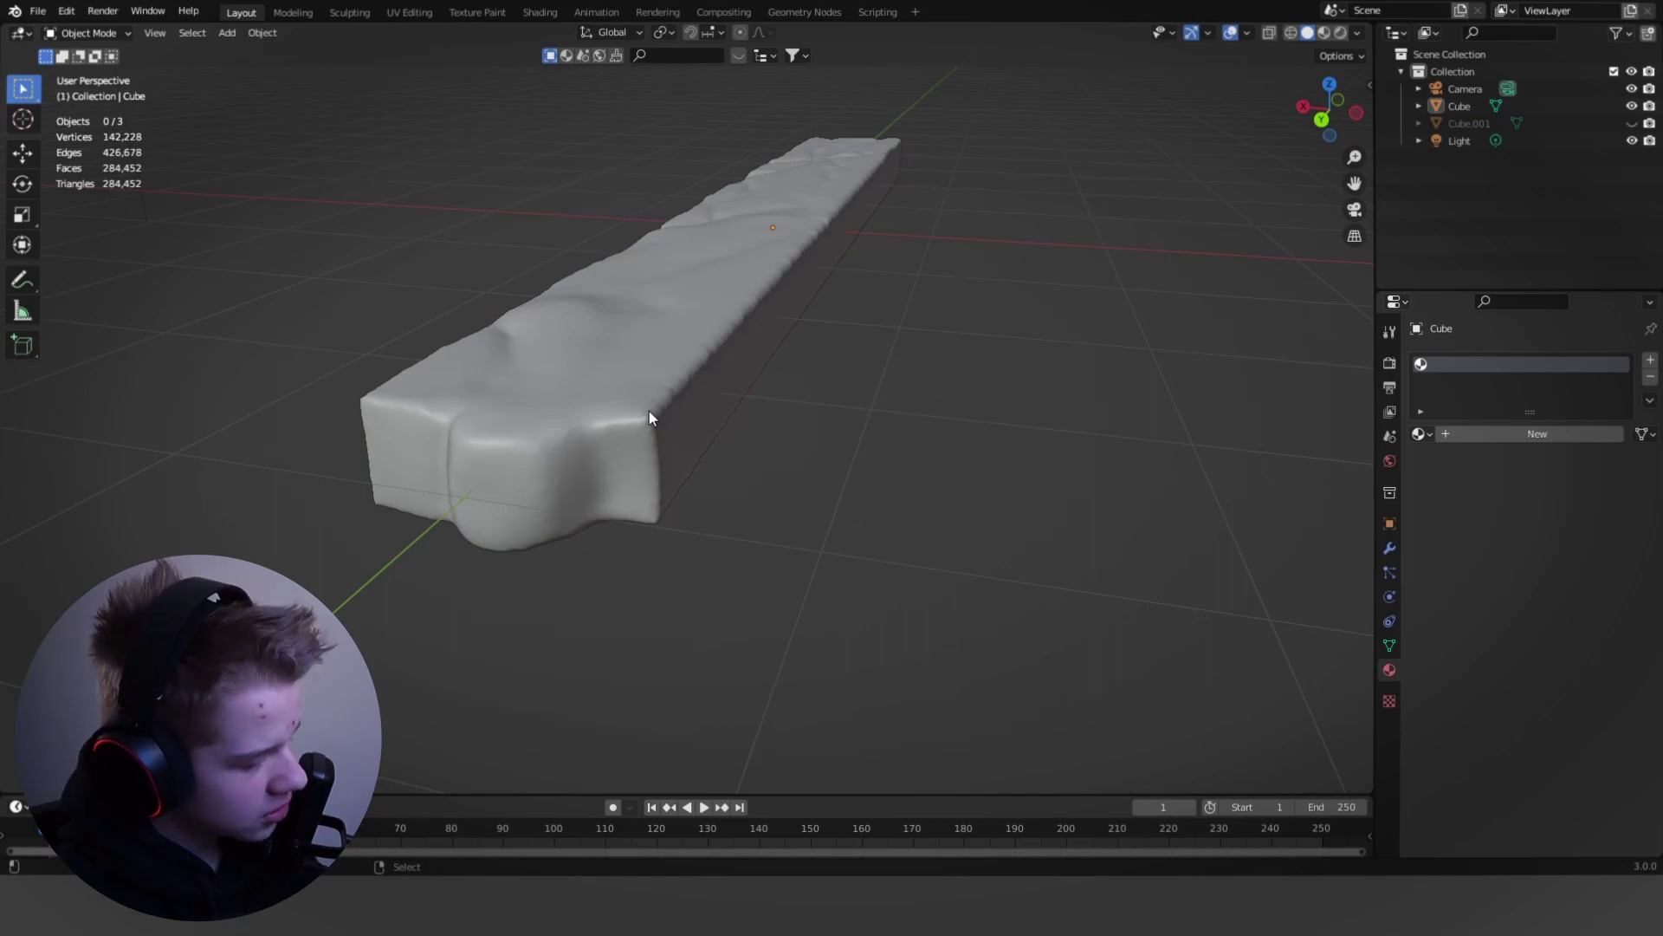
key(alt+h)
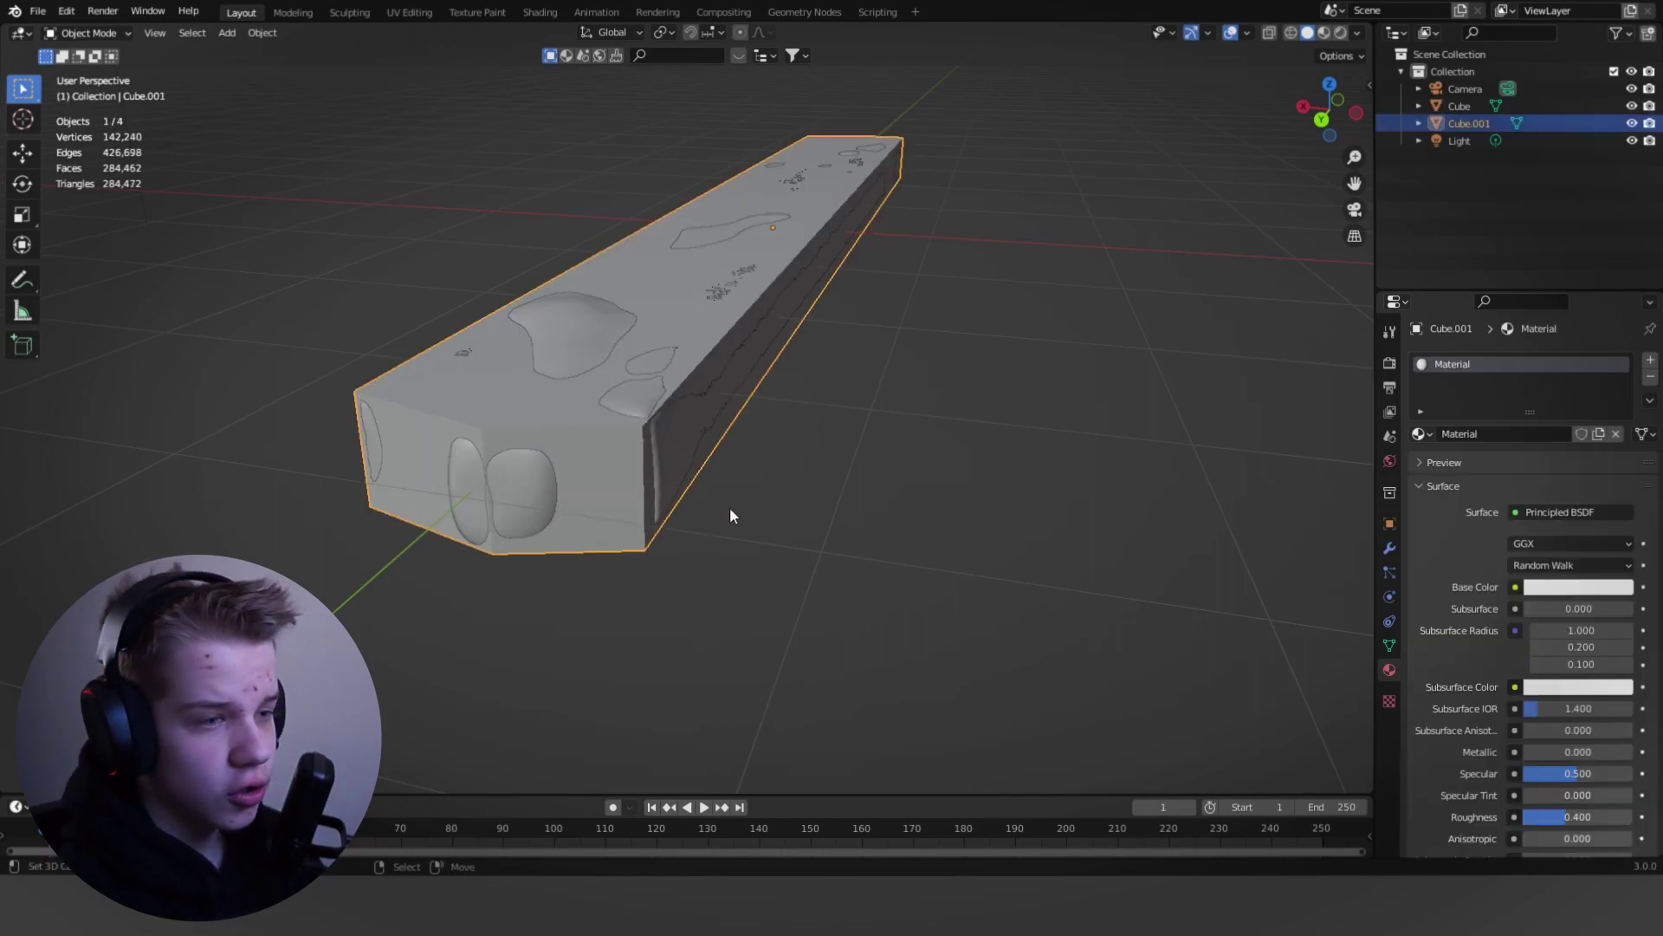
Step: Add a Normal Map node to the low-poly plank's material in the Shading workspace
click(547, 14)
click(650, 660)
key(shift+a)
click(608, 658)
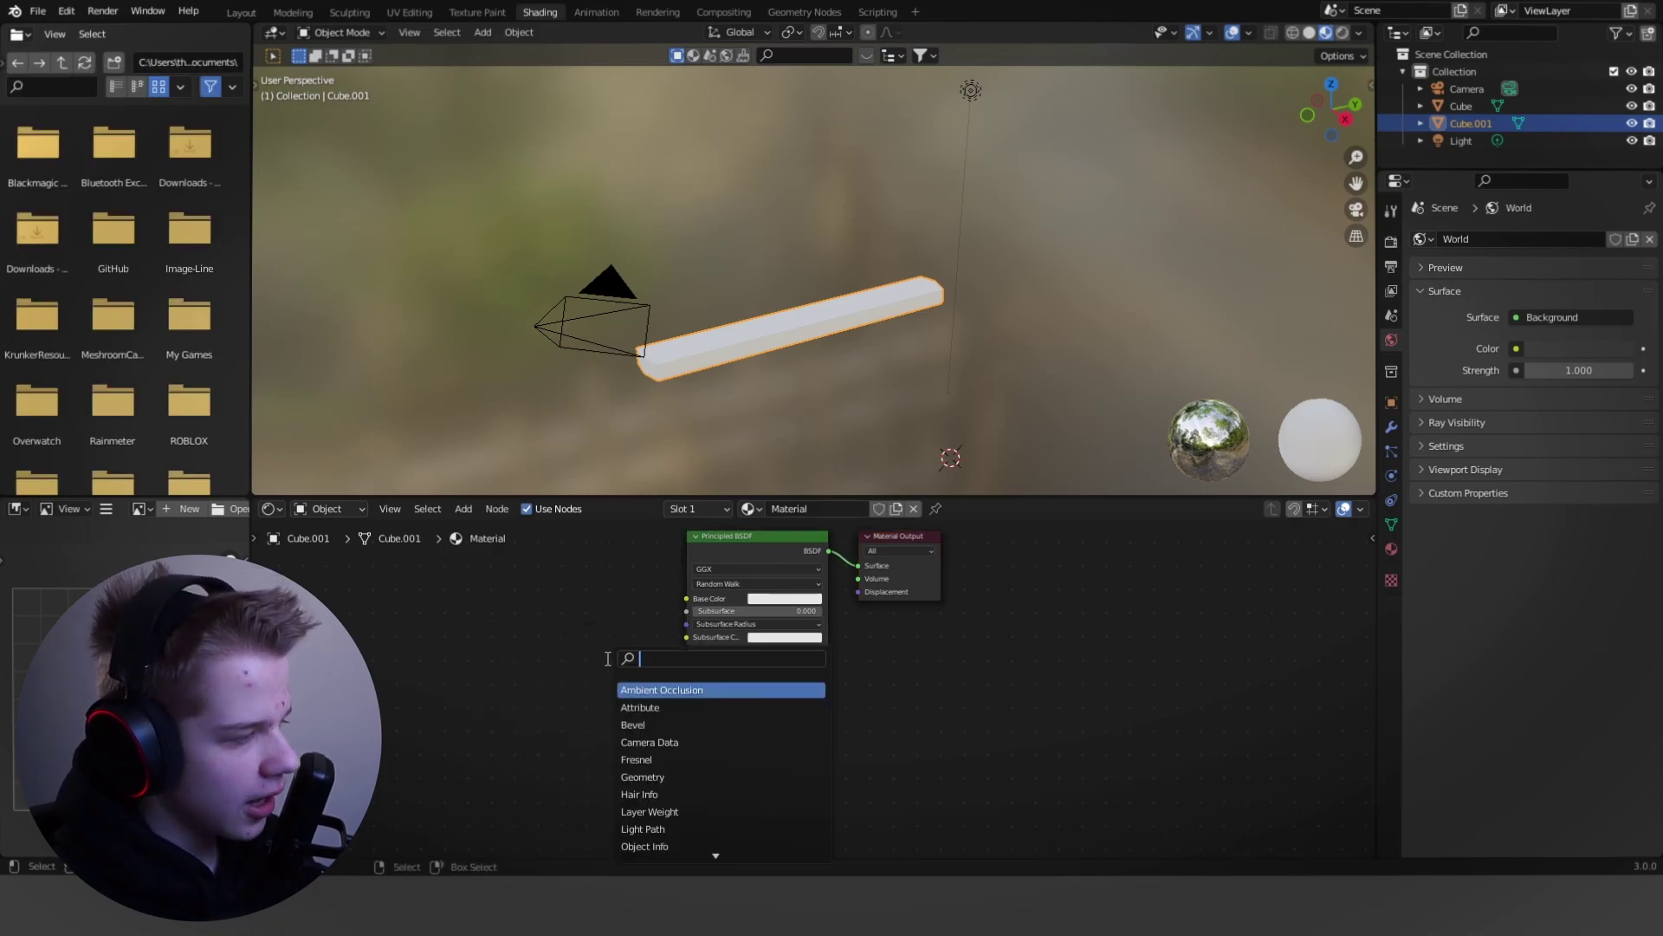
text(normal)
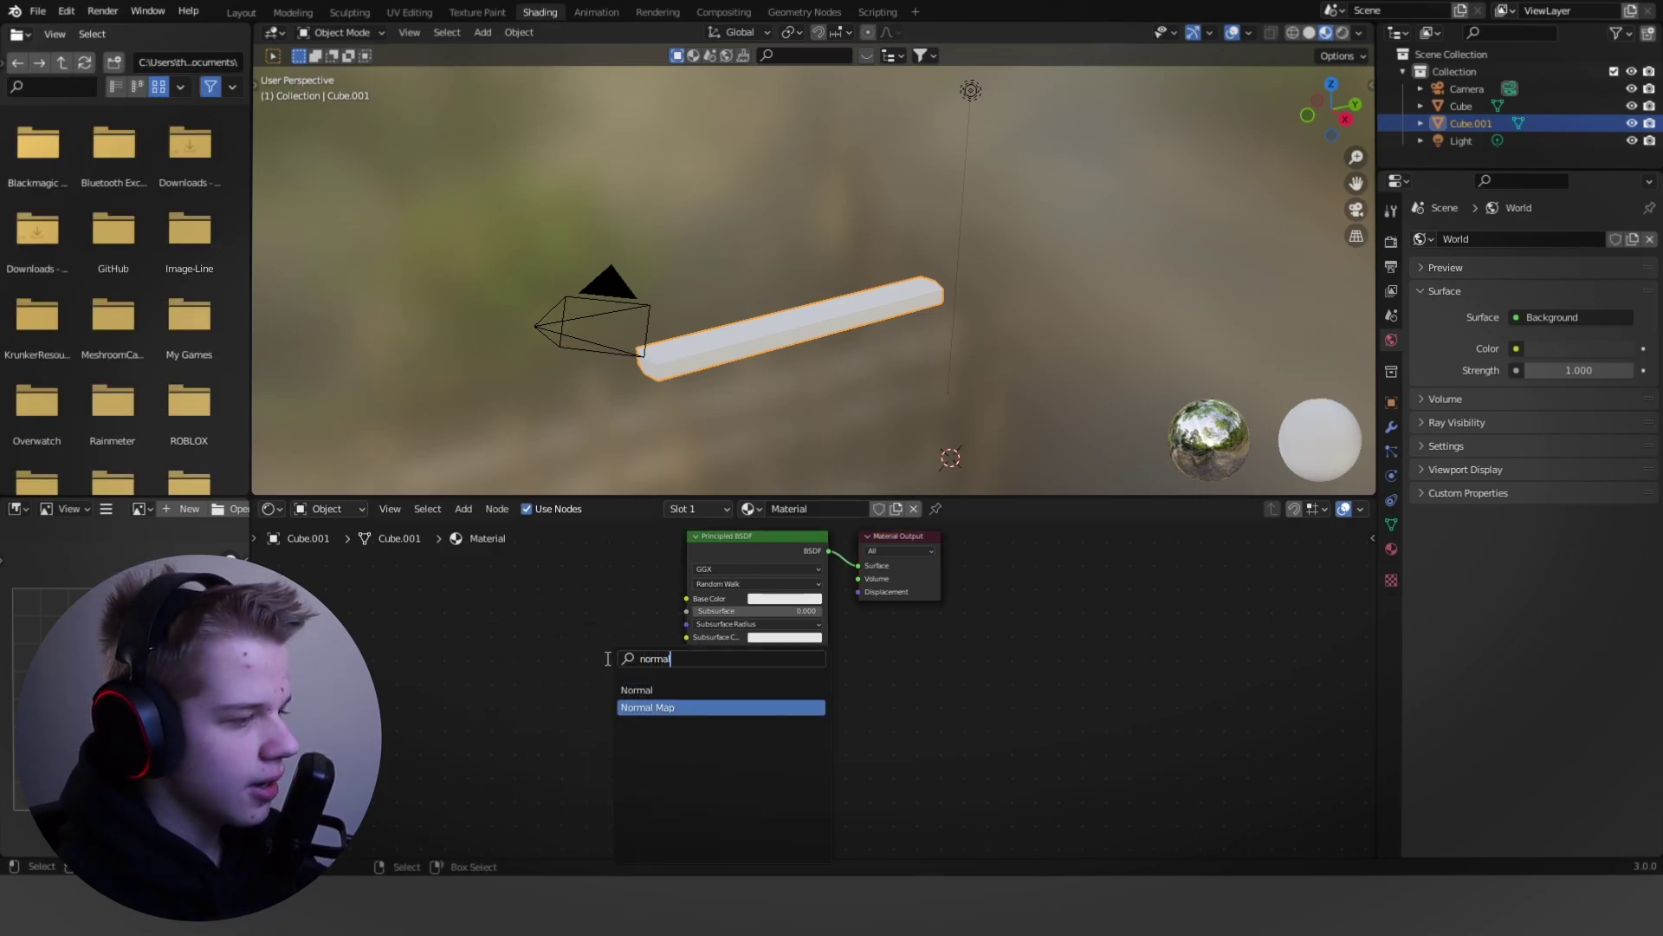
key(Return)
click(553, 672)
Step: Connect the Normal Map node's Normal output to the Normal input of the Principled BSDF
key(shift+a)
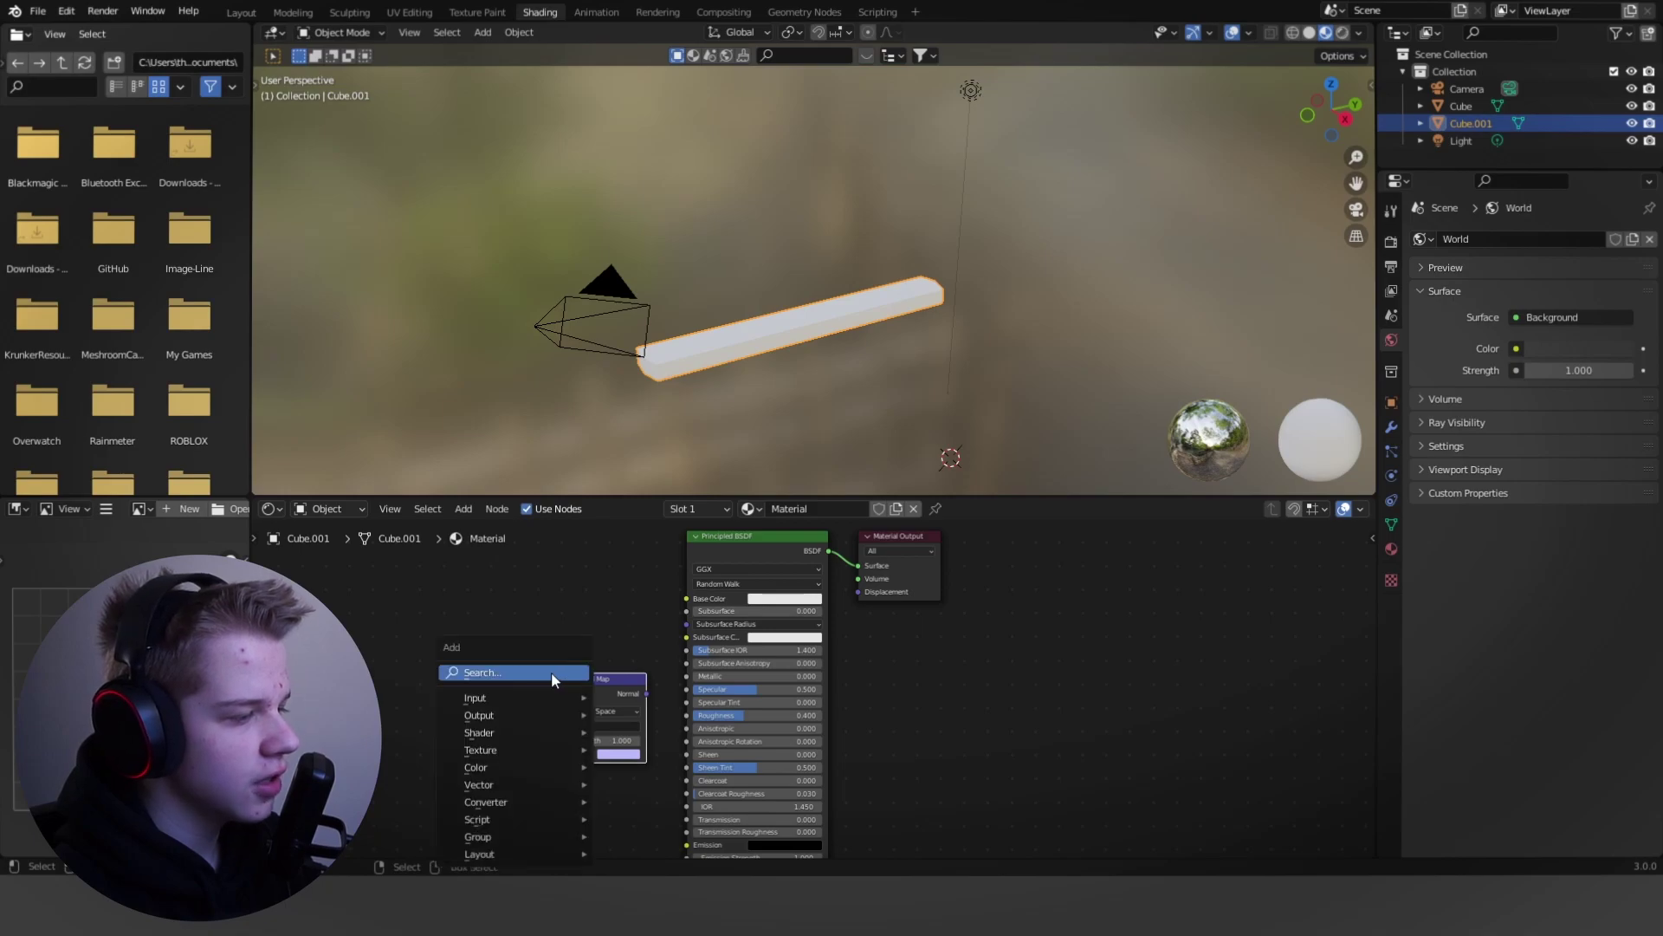
click(545, 674)
scroll(519, 706, down, 3)
middle_drag(575, 709, 654, 639)
scroll(623, 665, up, 2)
drag(645, 616, 722, 782)
middle_drag(700, 771, 816, 717)
scroll(799, 707, up, 3)
Step: Add an Image Texture node and connect its Color output to the Normal Map node's Color input
key(shift+a)
mouse_move(537, 701)
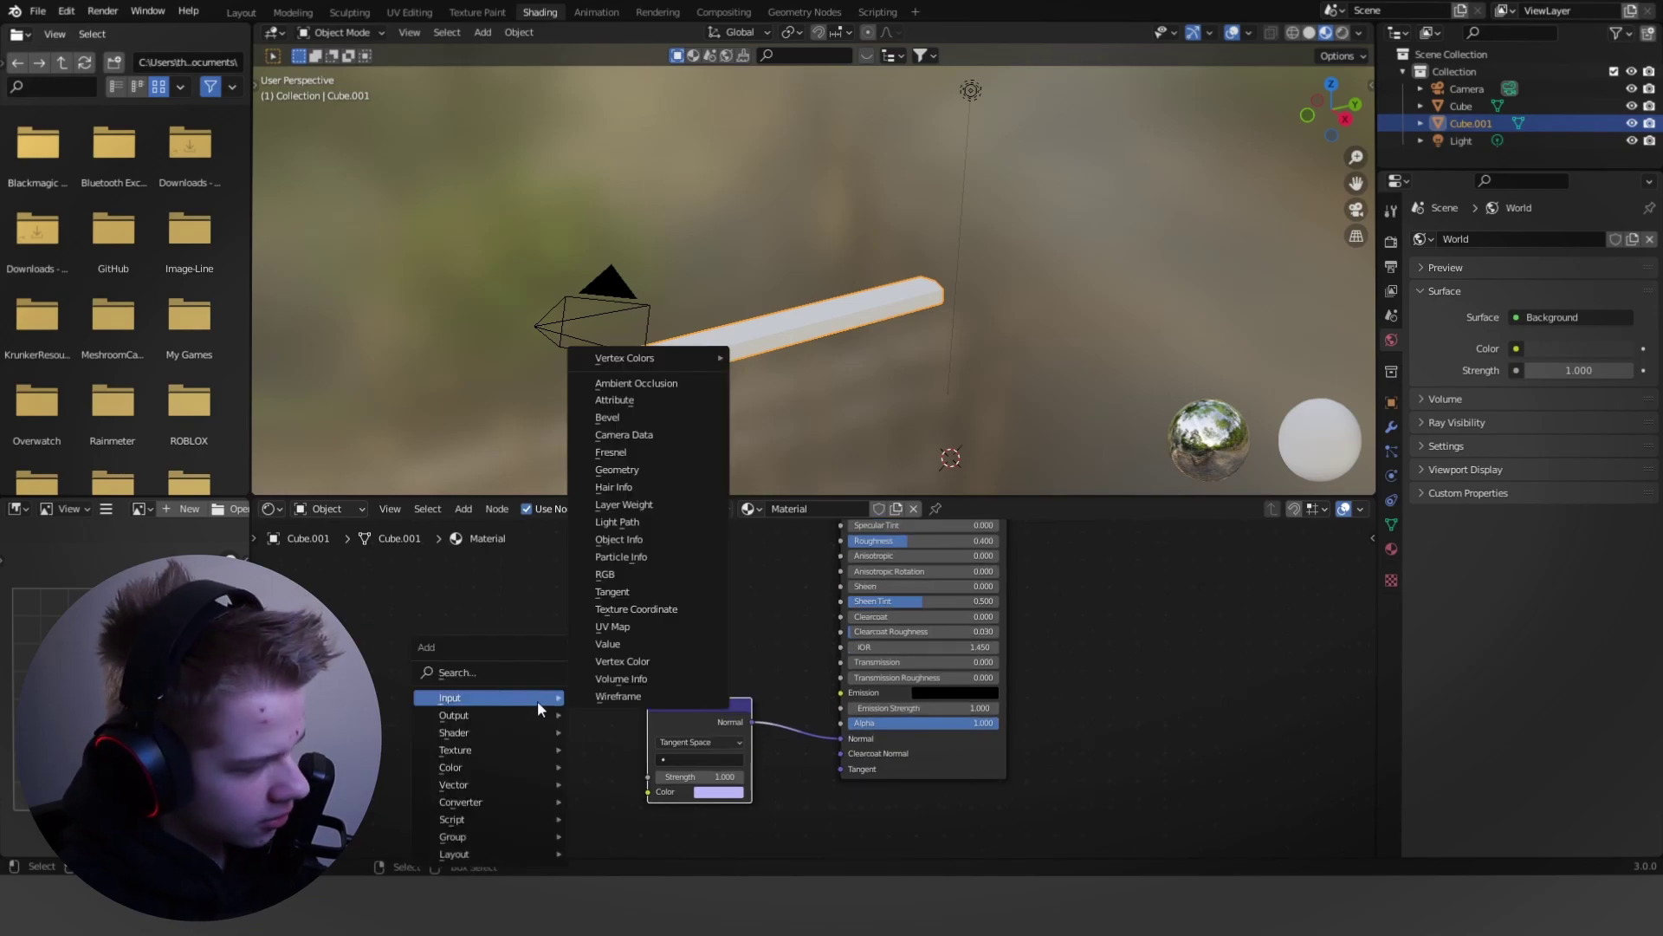
click(474, 672)
text(image)
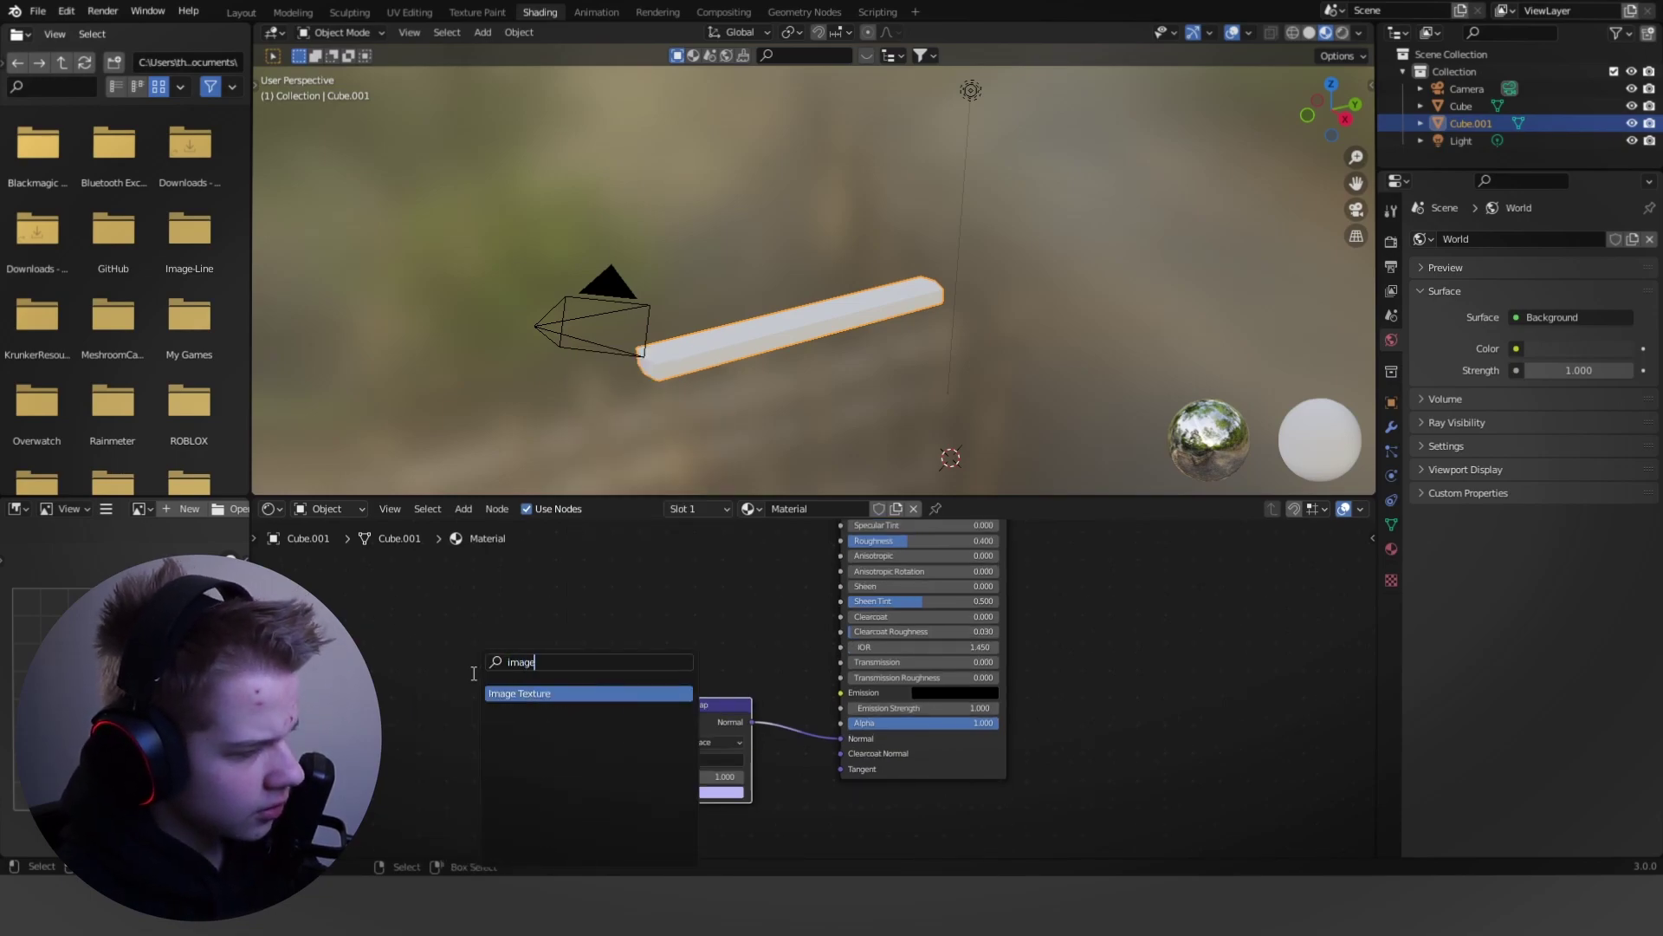
key(Return)
click(405, 693)
drag(575, 719, 648, 791)
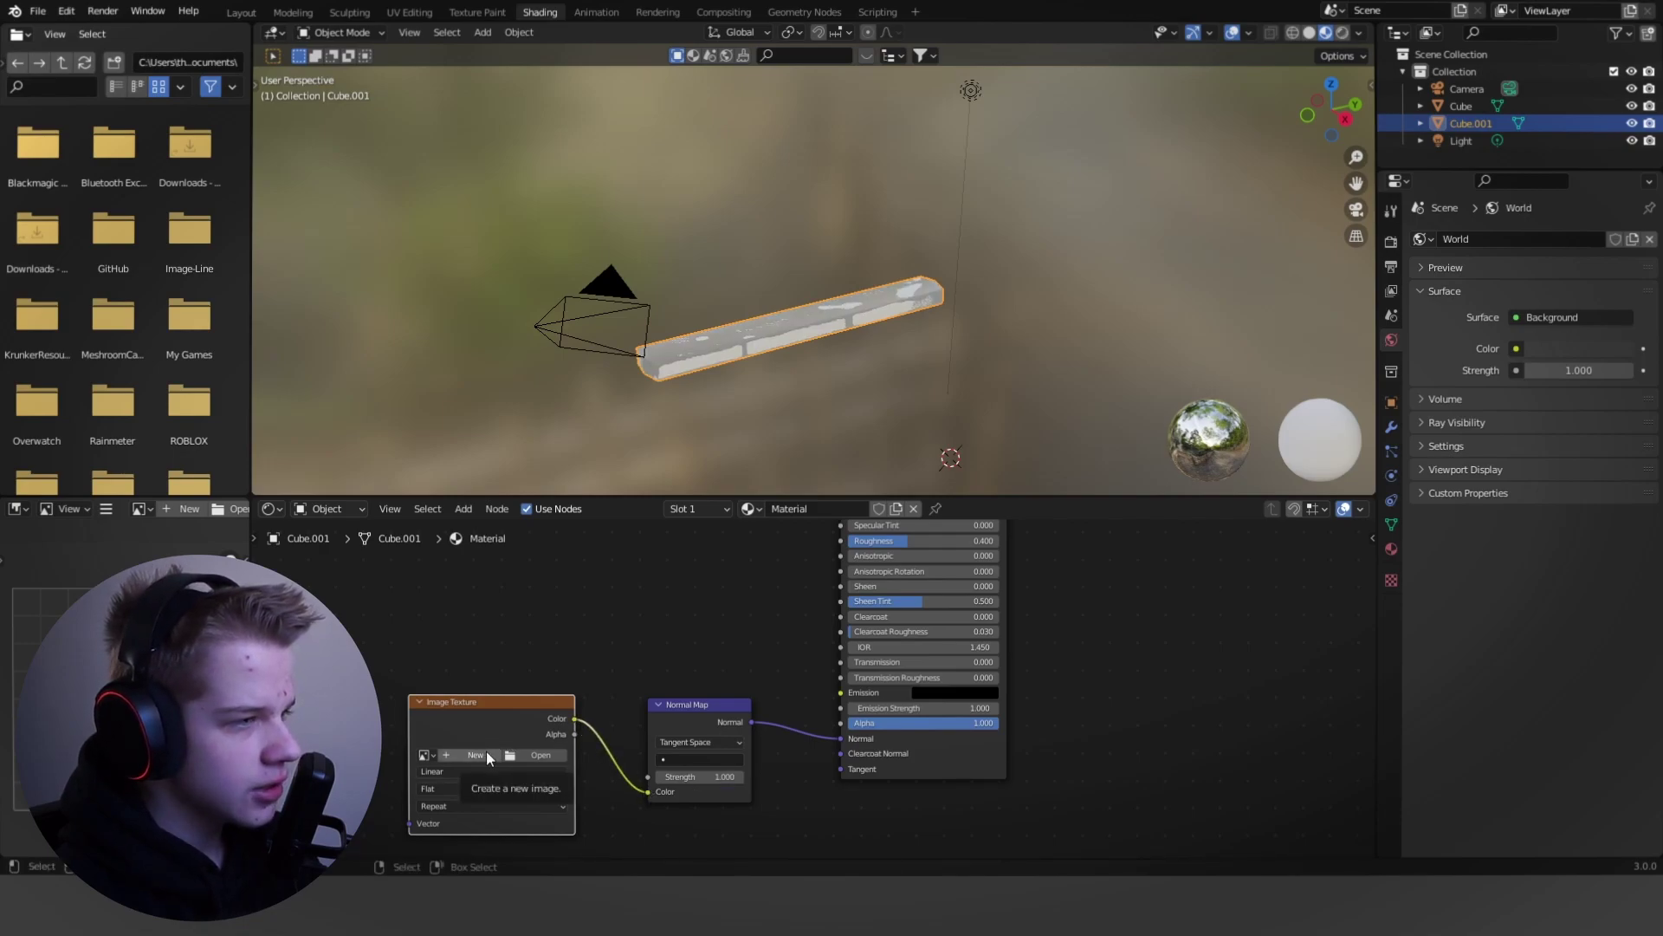
Step: Create a new 1024 × 1024 px image named "Plank Normal map" in the Image Texture node
scroll(896, 397, up, 3)
shift+middle_drag(896, 397, 962, 269)
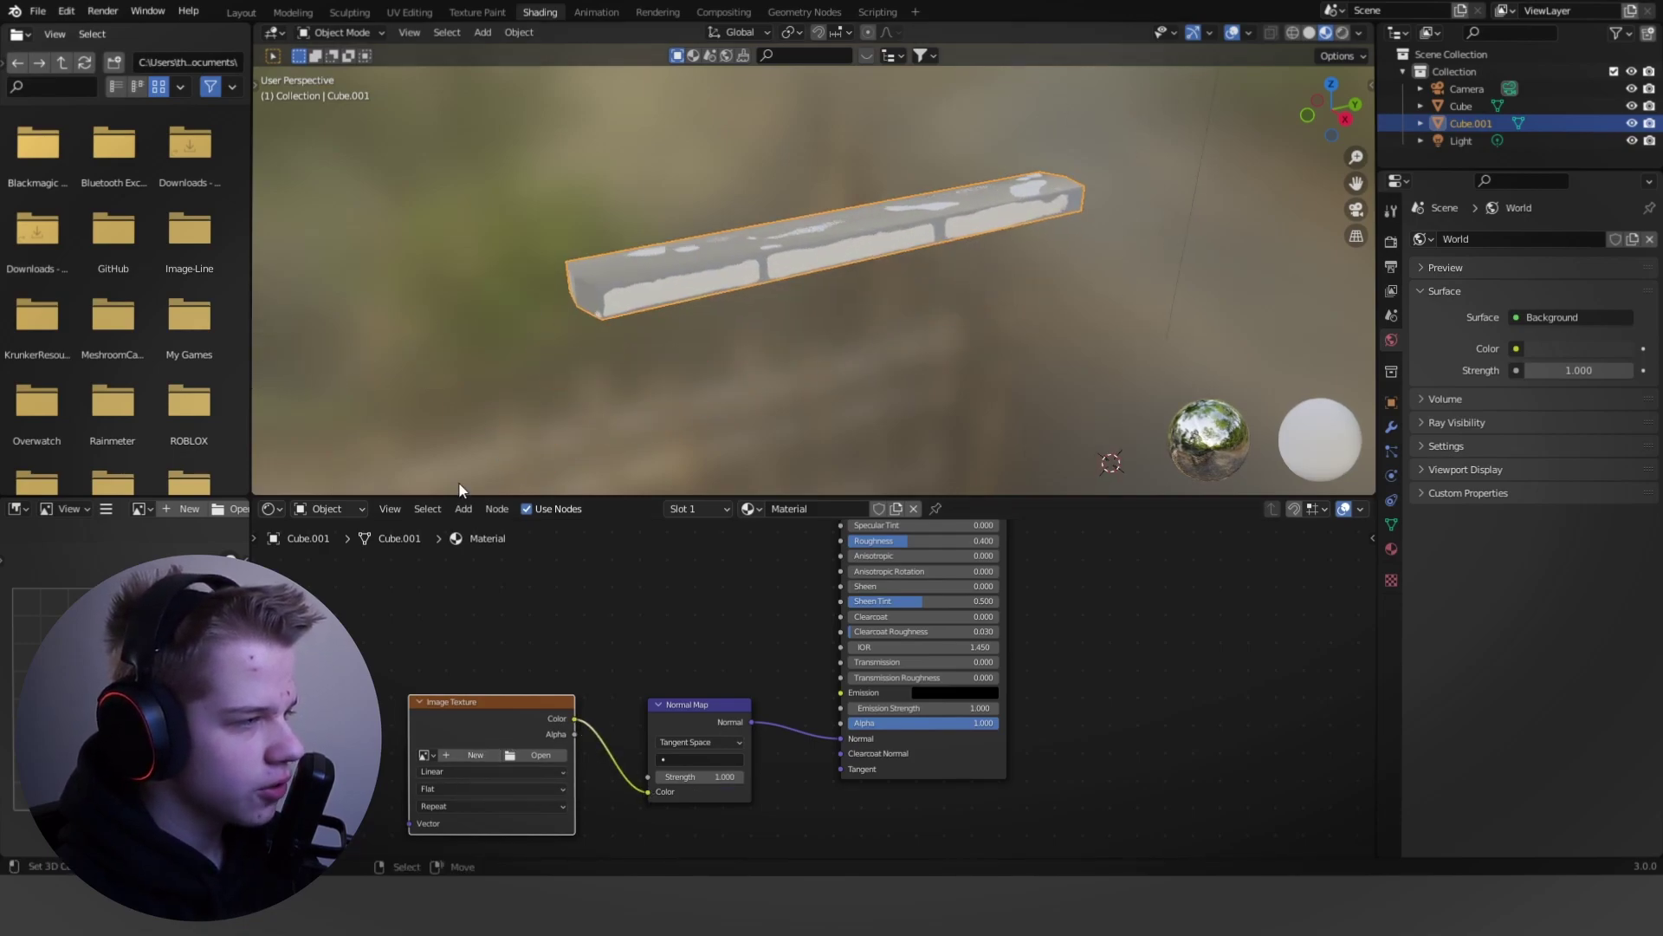
click(469, 754)
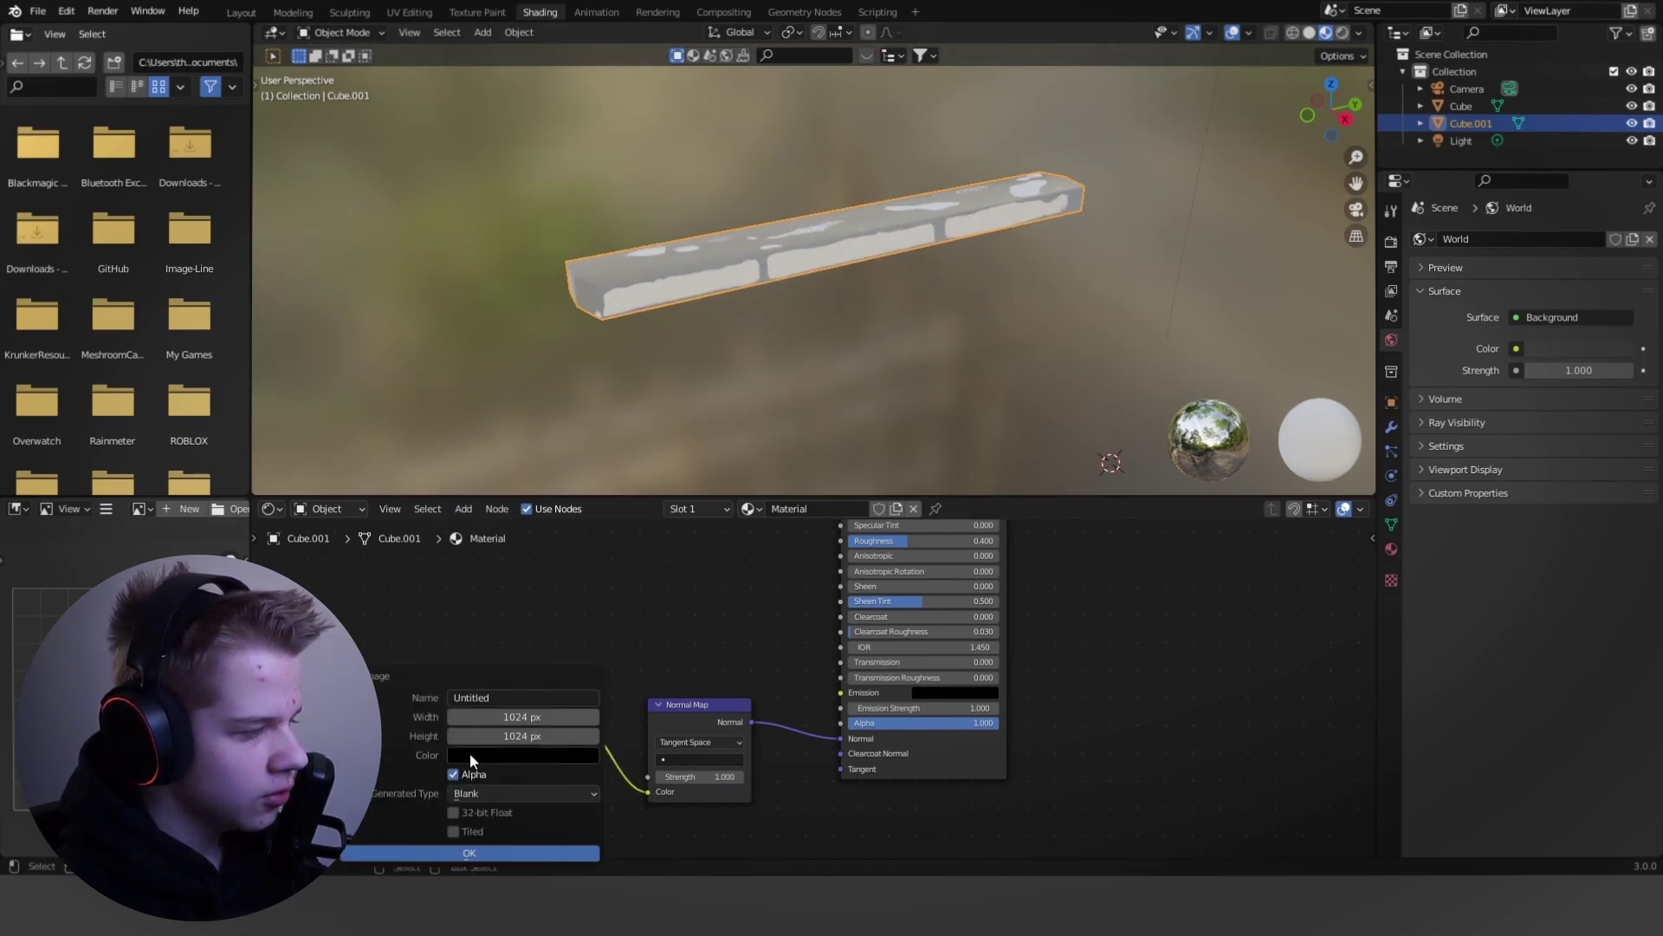
click(522, 698)
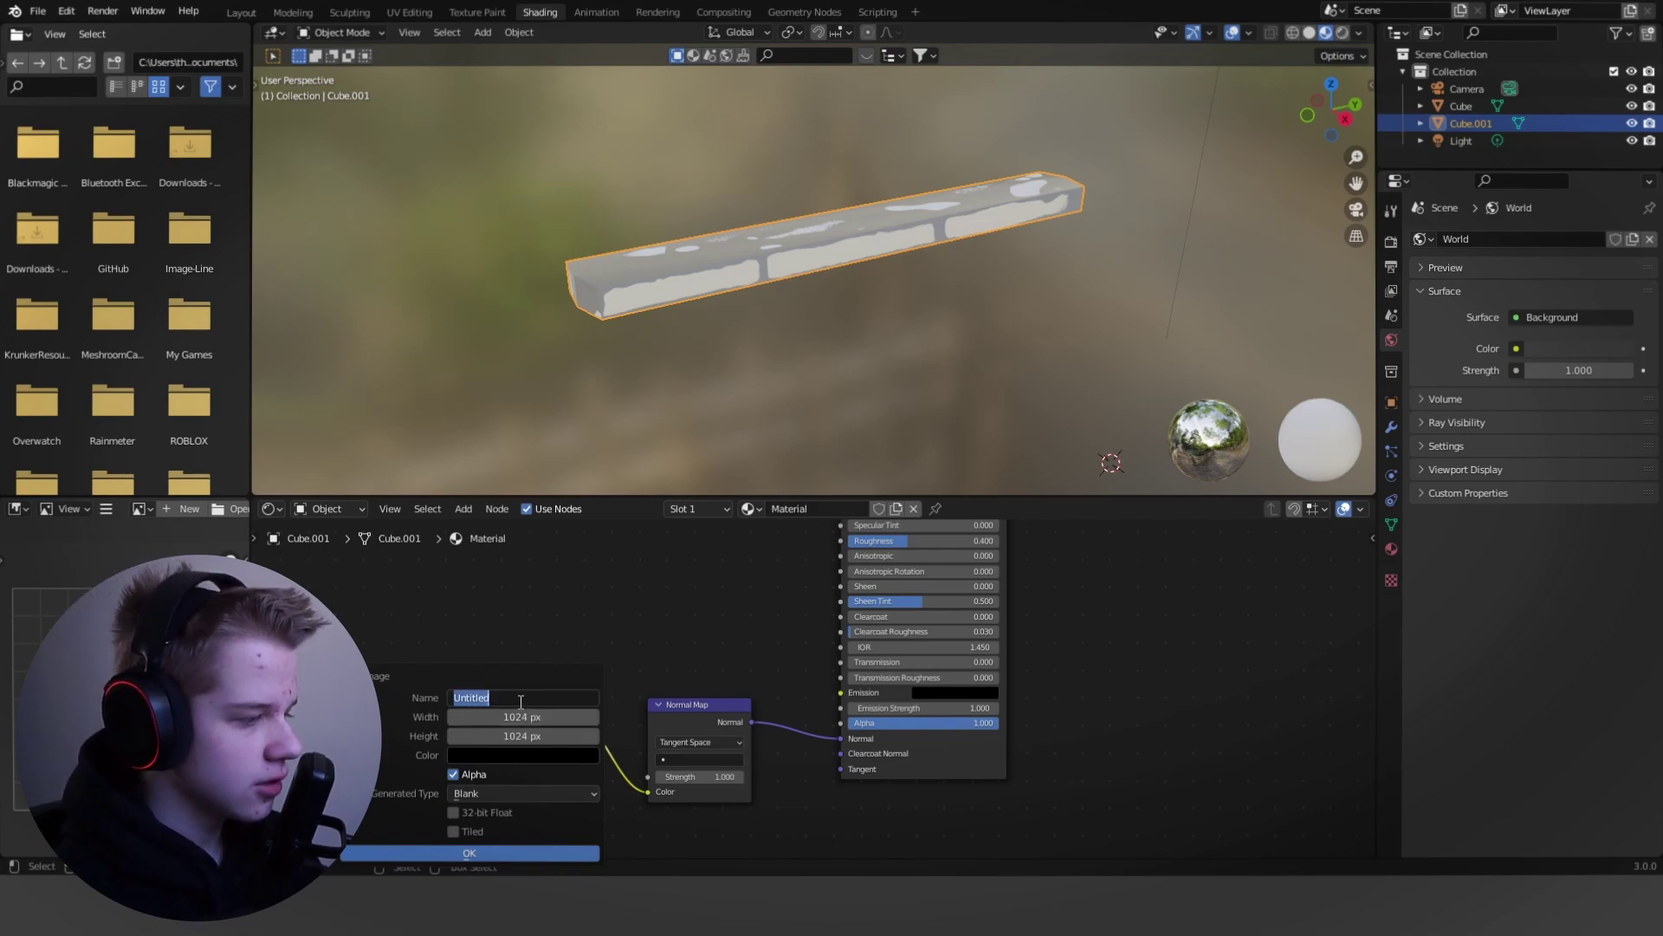
text(NOrma)
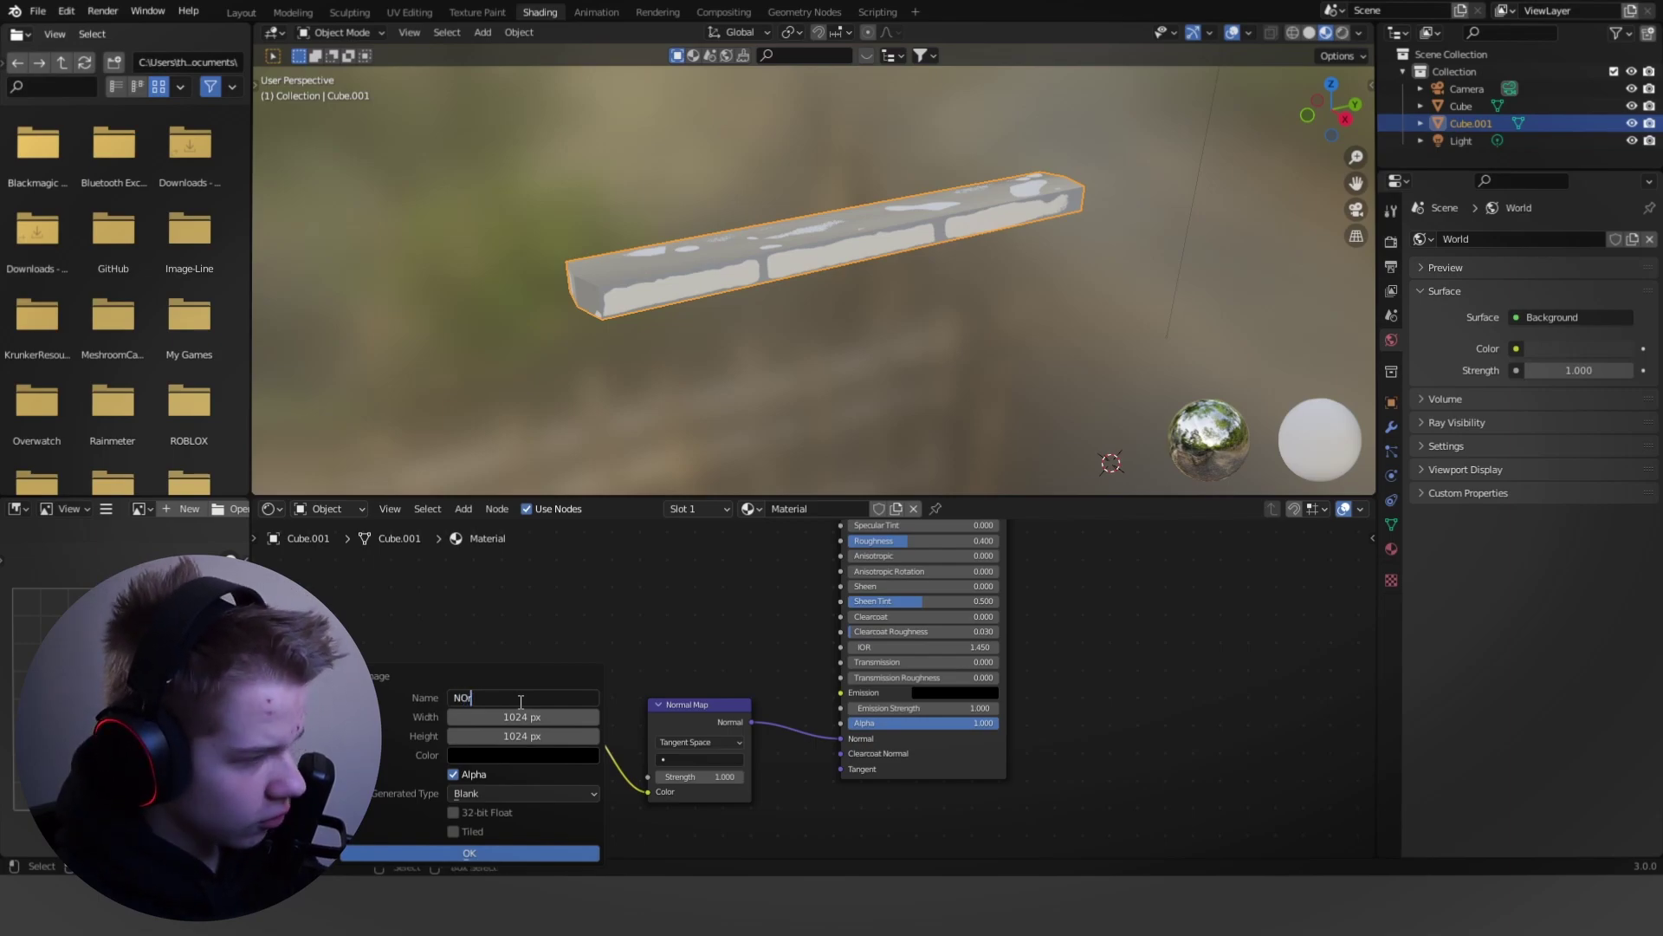
key(BackSpace)
key(BackSpace)
key(BackSpace)
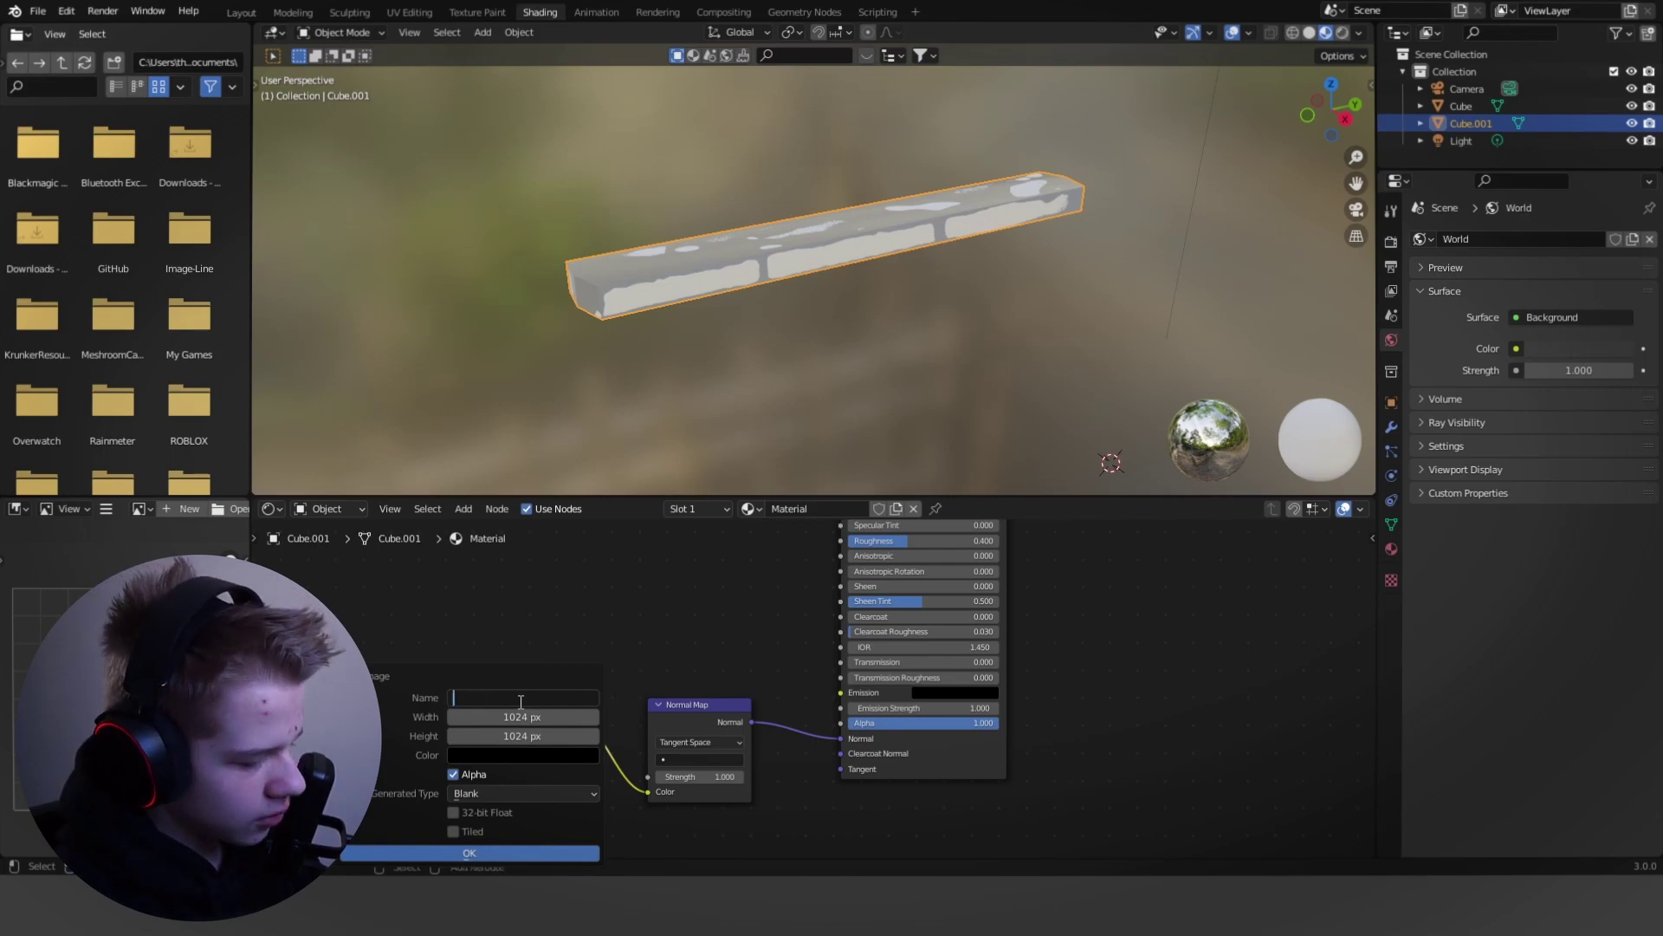
text(PLank)
key(BackSpace)
key(BackSpace)
key(BackSpace)
key(BackSpace)
key(BackSpace)
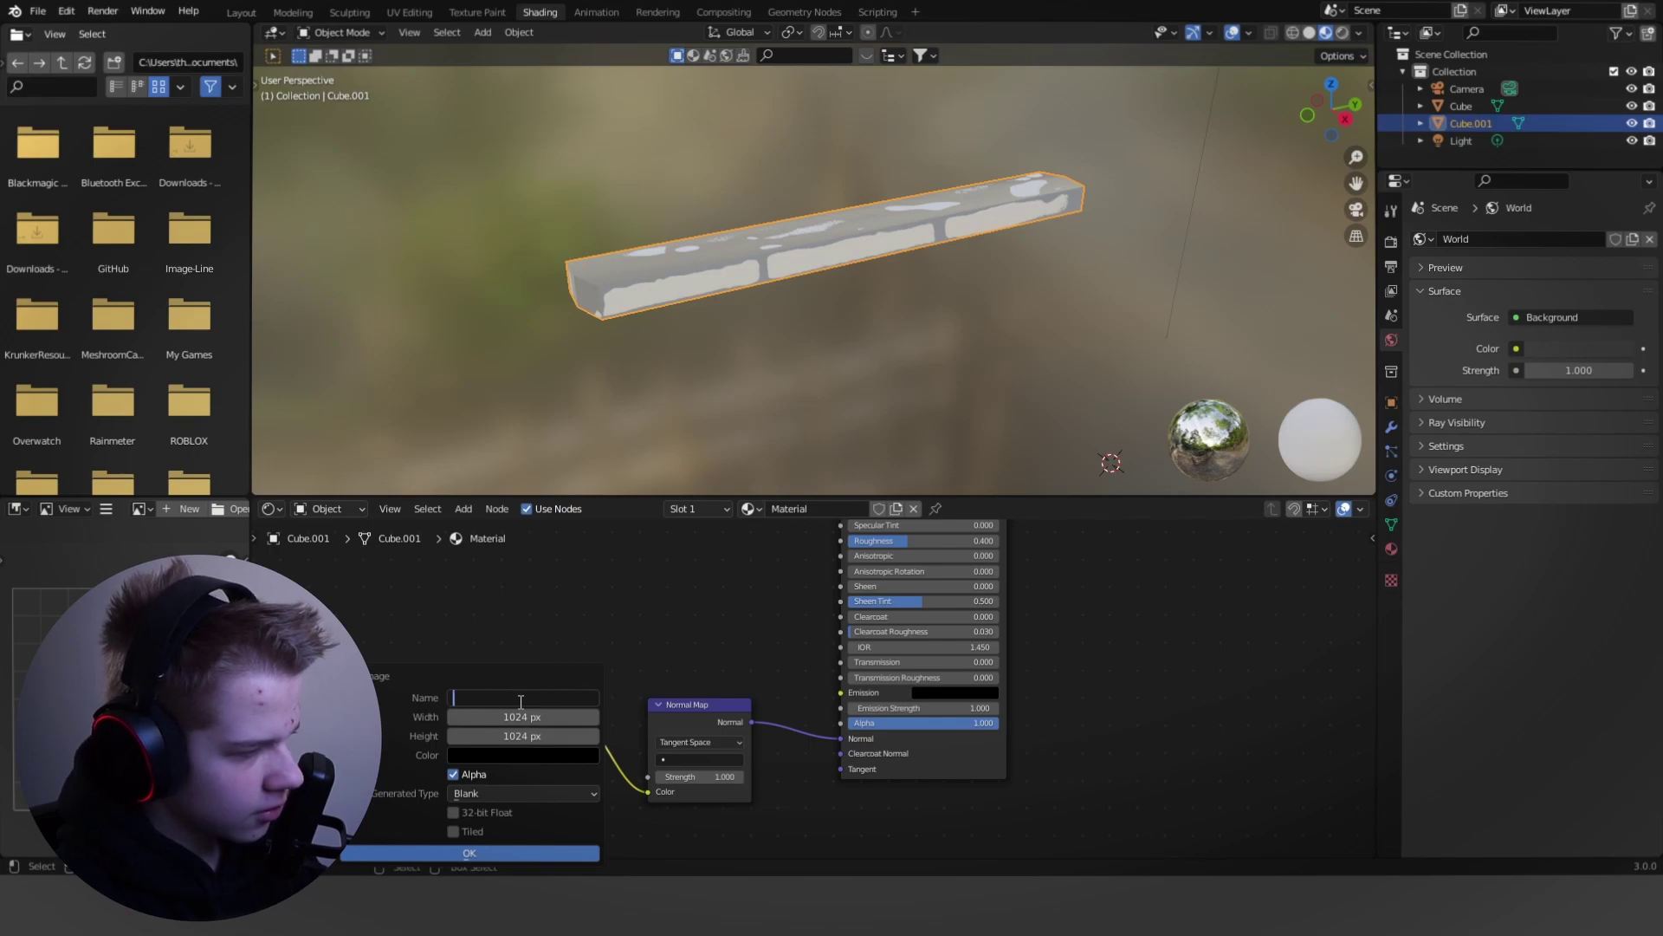
text(Plank NO)
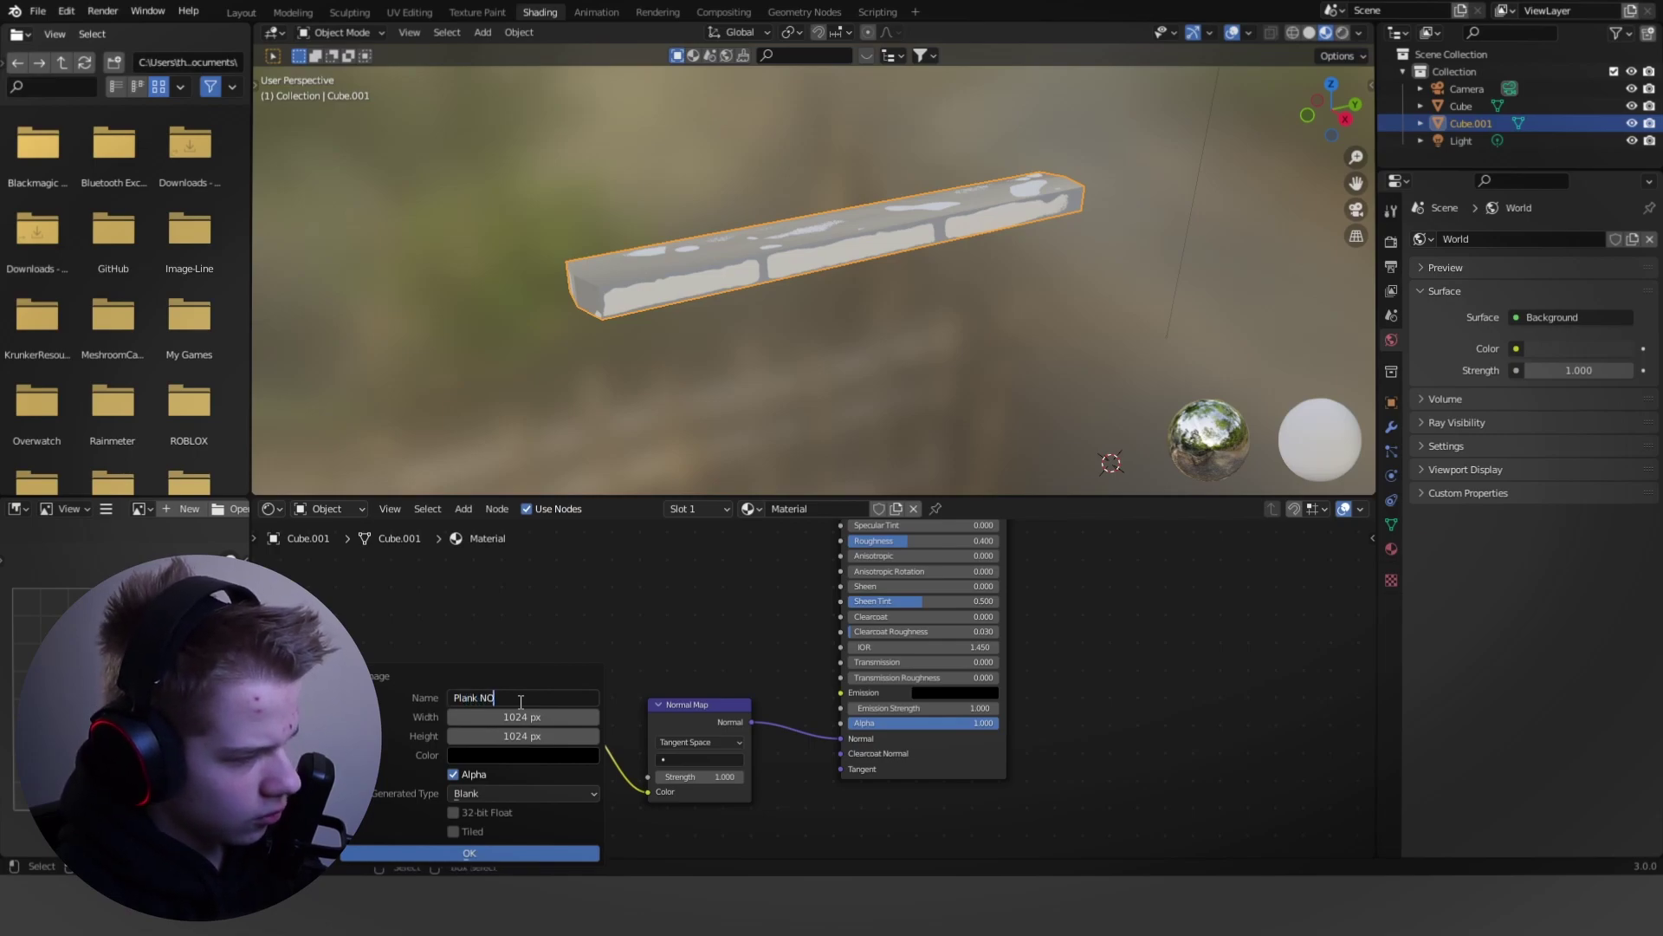
click(438, 852)
Step: Make the Plank Normal map image node the selected node in the low-poly plank's material
middle_drag(893, 225, 1016, 287)
scroll(1001, 331, up, 1)
key(Tab)
key(Tab)
click(659, 670)
middle_drag(467, 785, 566, 740)
scroll(566, 739, down, 1)
scroll(676, 671, up, 2)
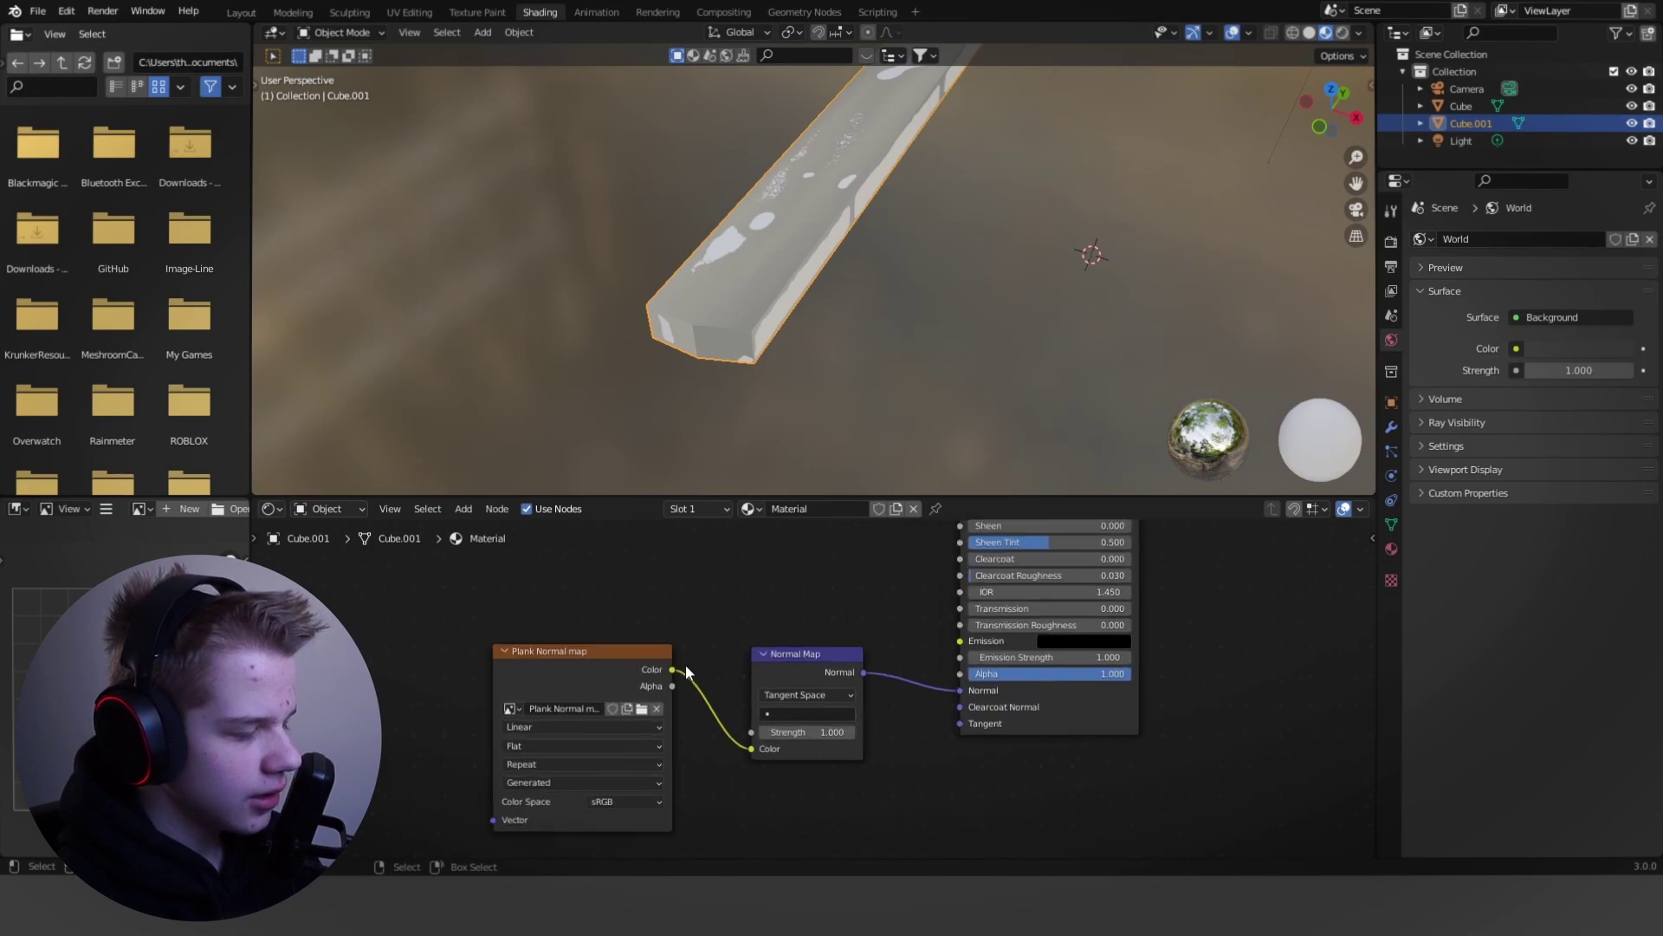
click(589, 671)
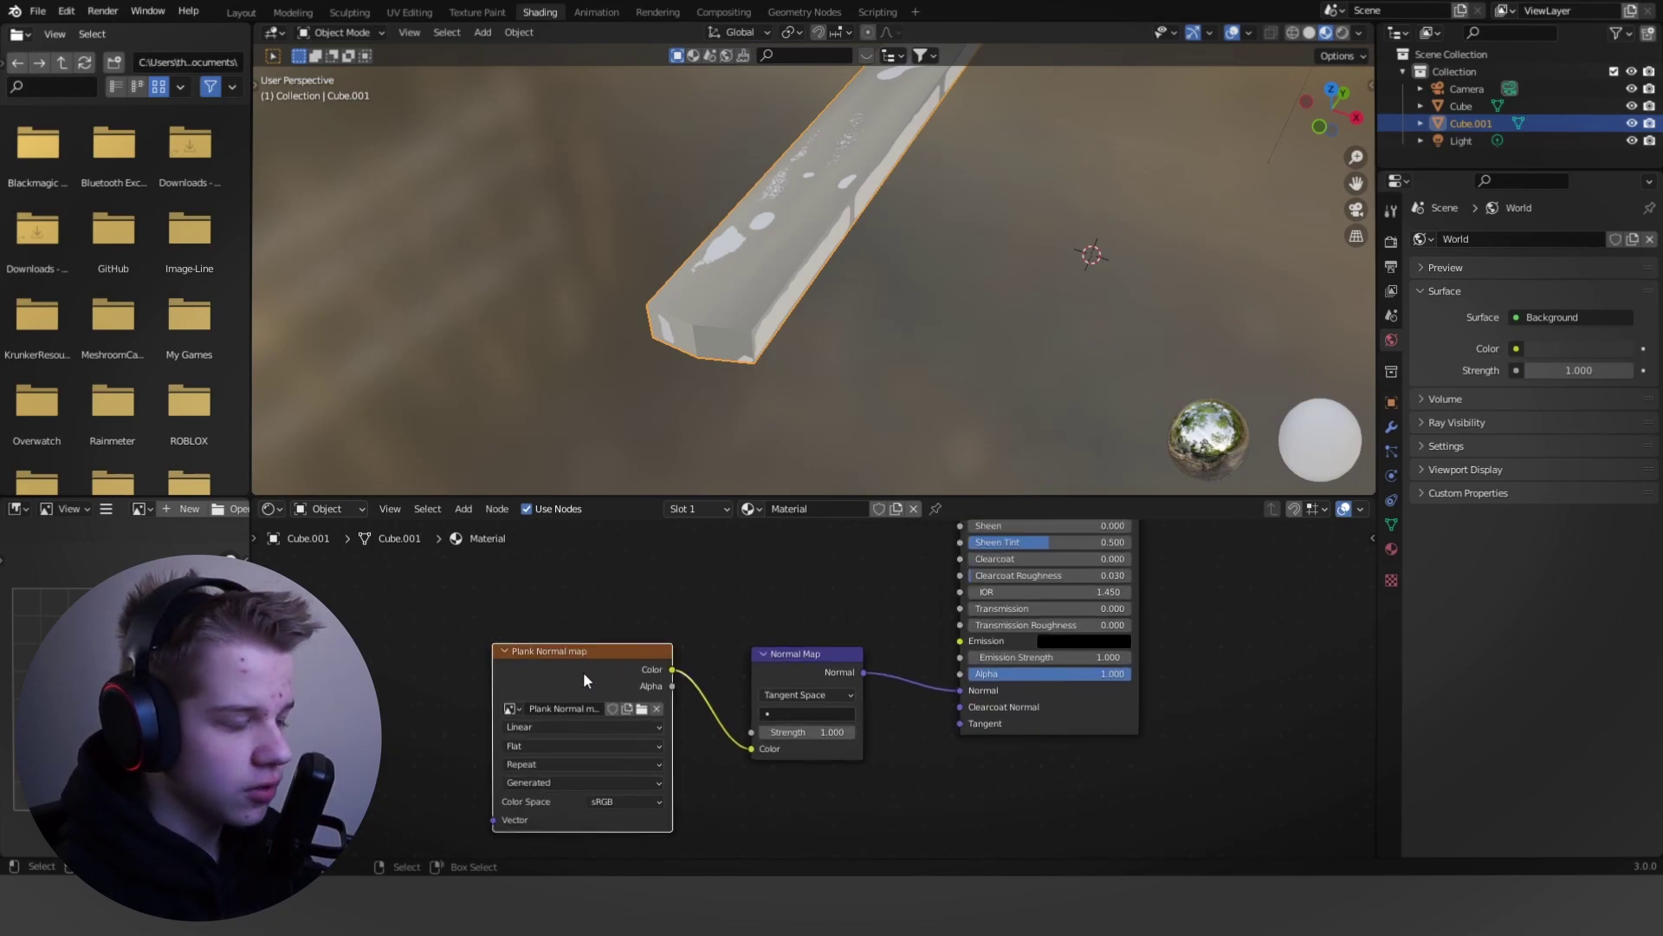
Step: Switch to the UV Editing workspace and select all of the low-poly plank's geometry to display its UV layout
key(Tab)
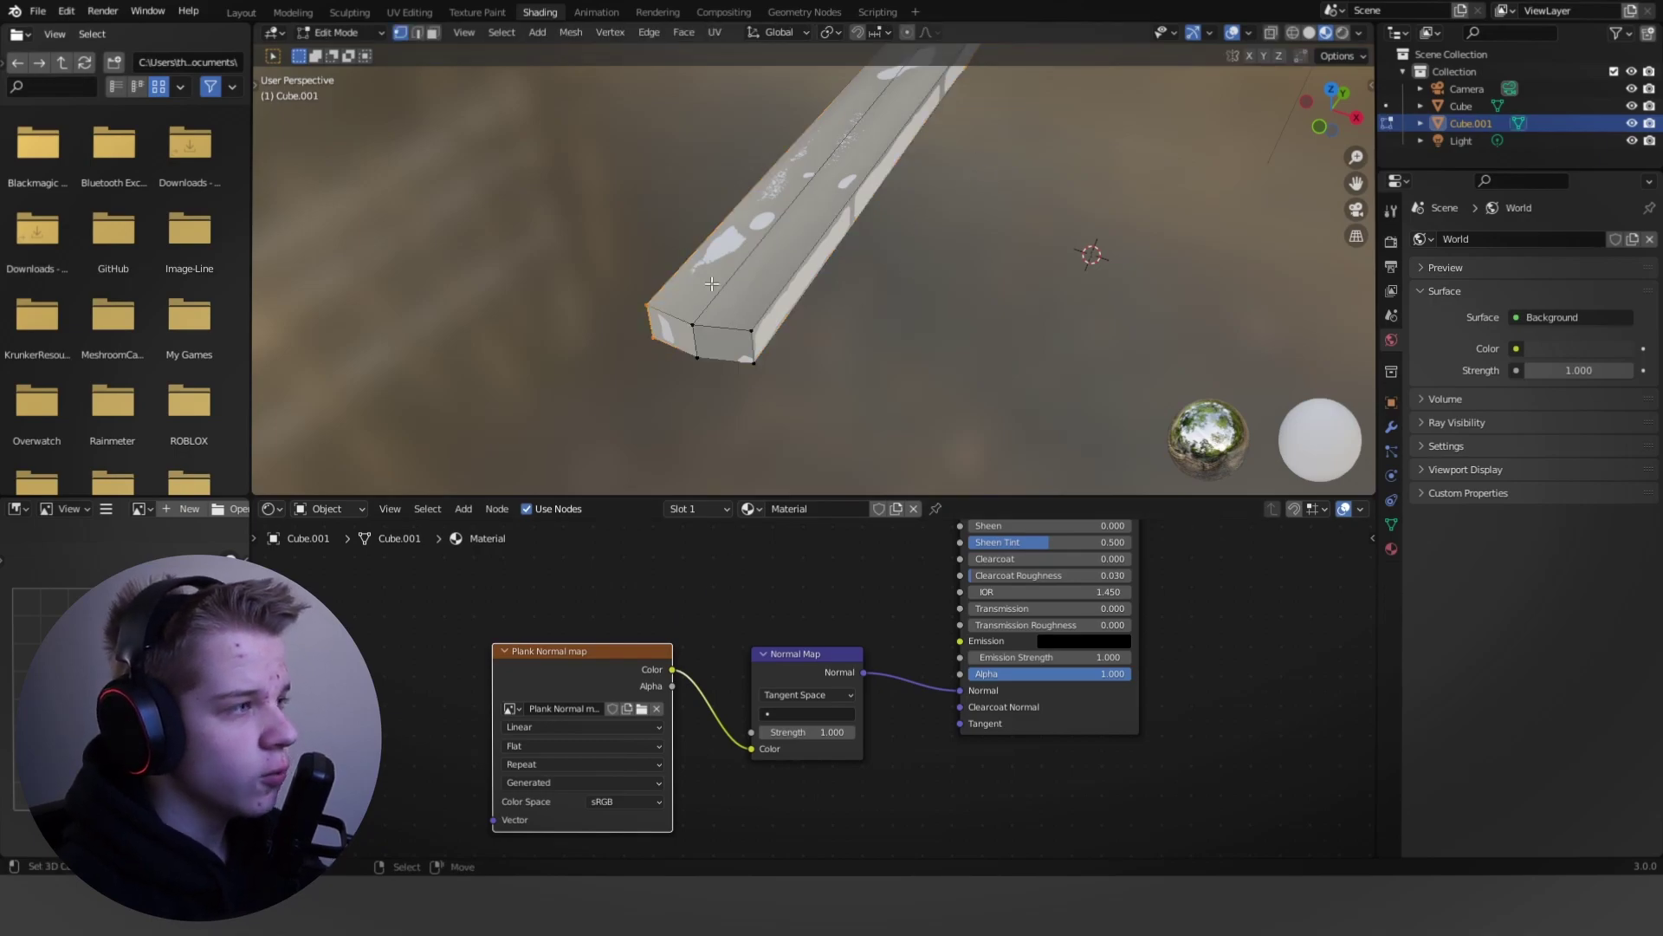
key(Tab)
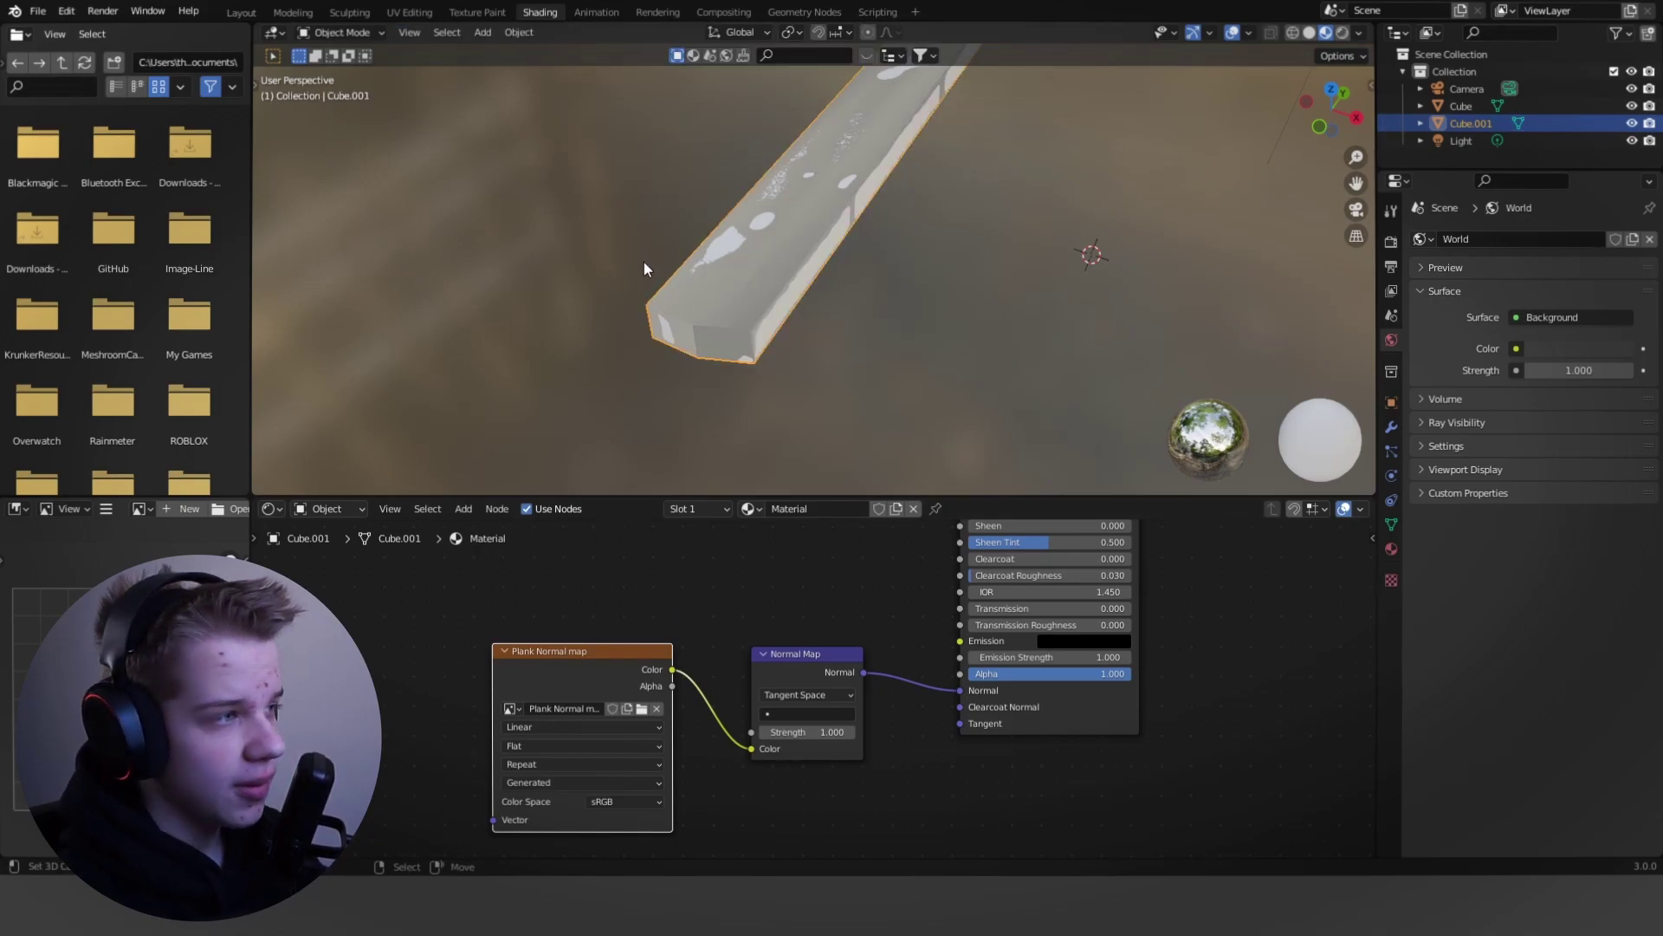
click(411, 14)
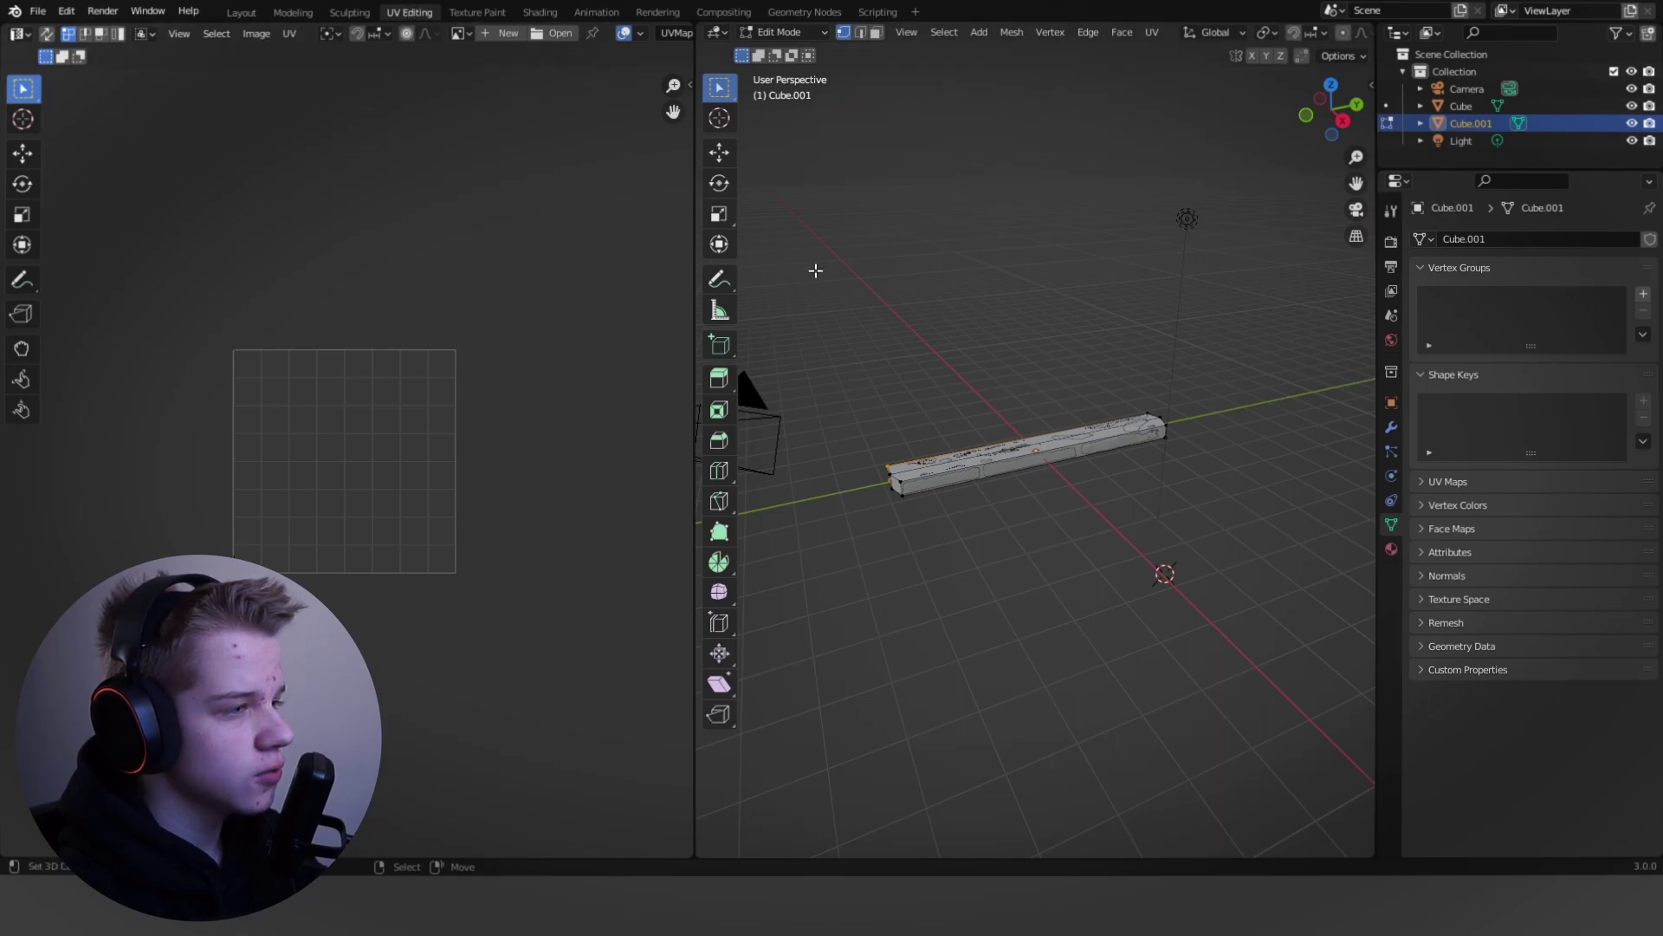
key(Tab)
scroll(988, 416, up, 4)
key(Tab)
key(a)
middle_drag(974, 407, 1108, 391)
scroll(286, 409, down, 4)
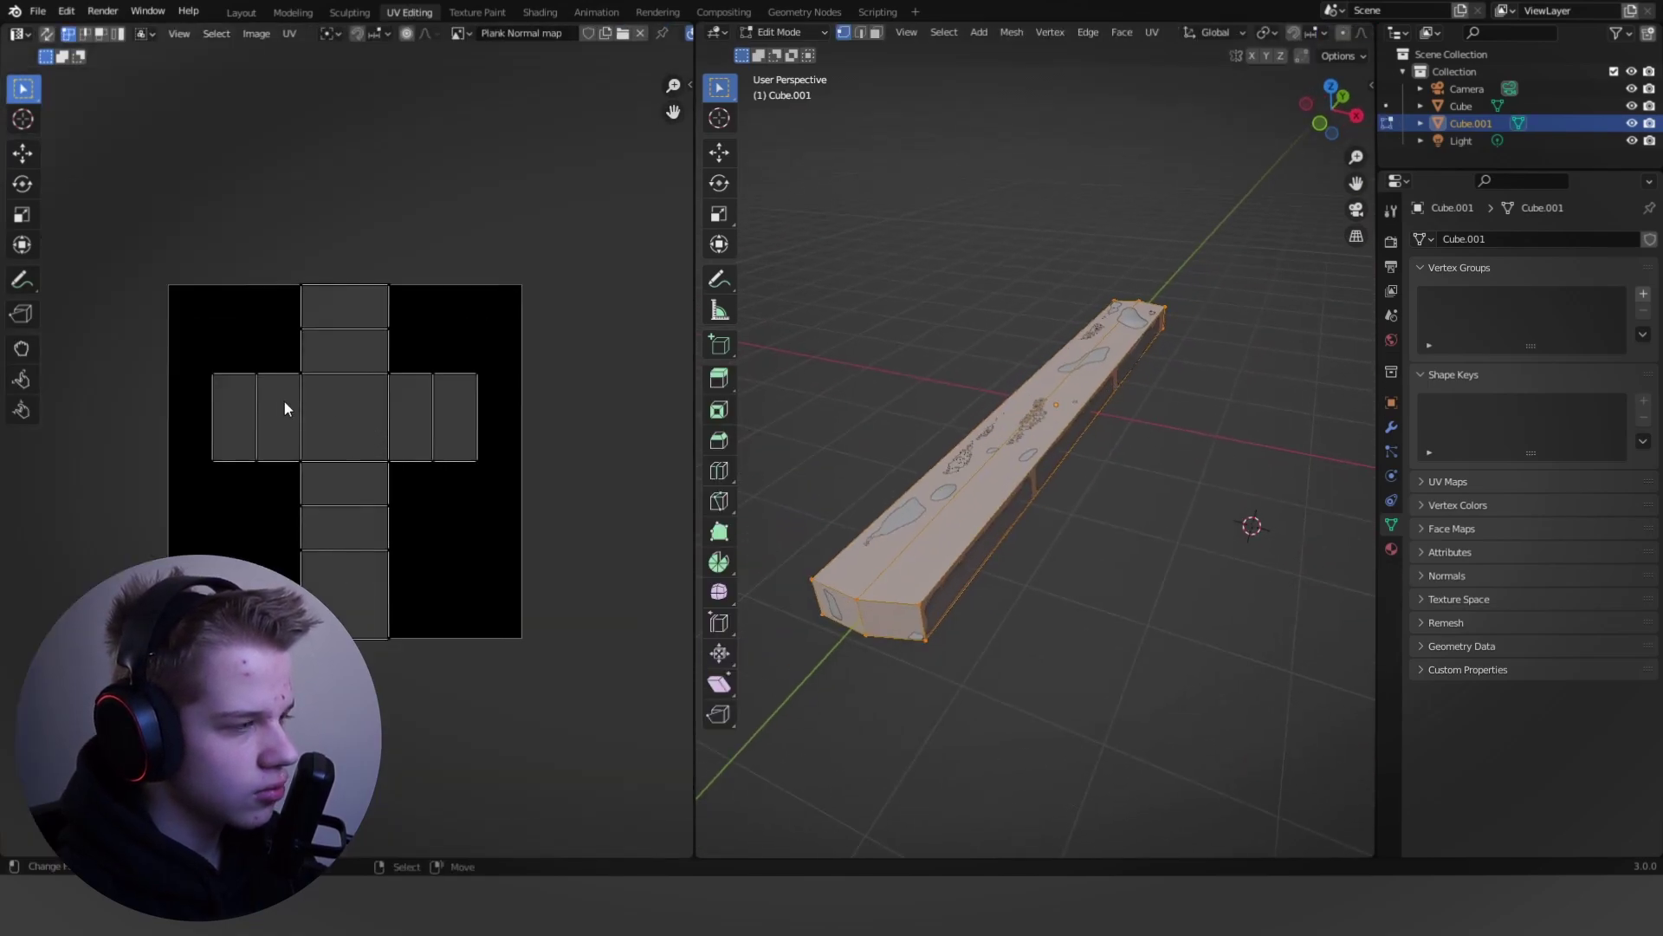
scroll(1071, 410, up, 3)
shift+middle_drag(996, 451, 1045, 446)
scroll(1064, 598, down, 2)
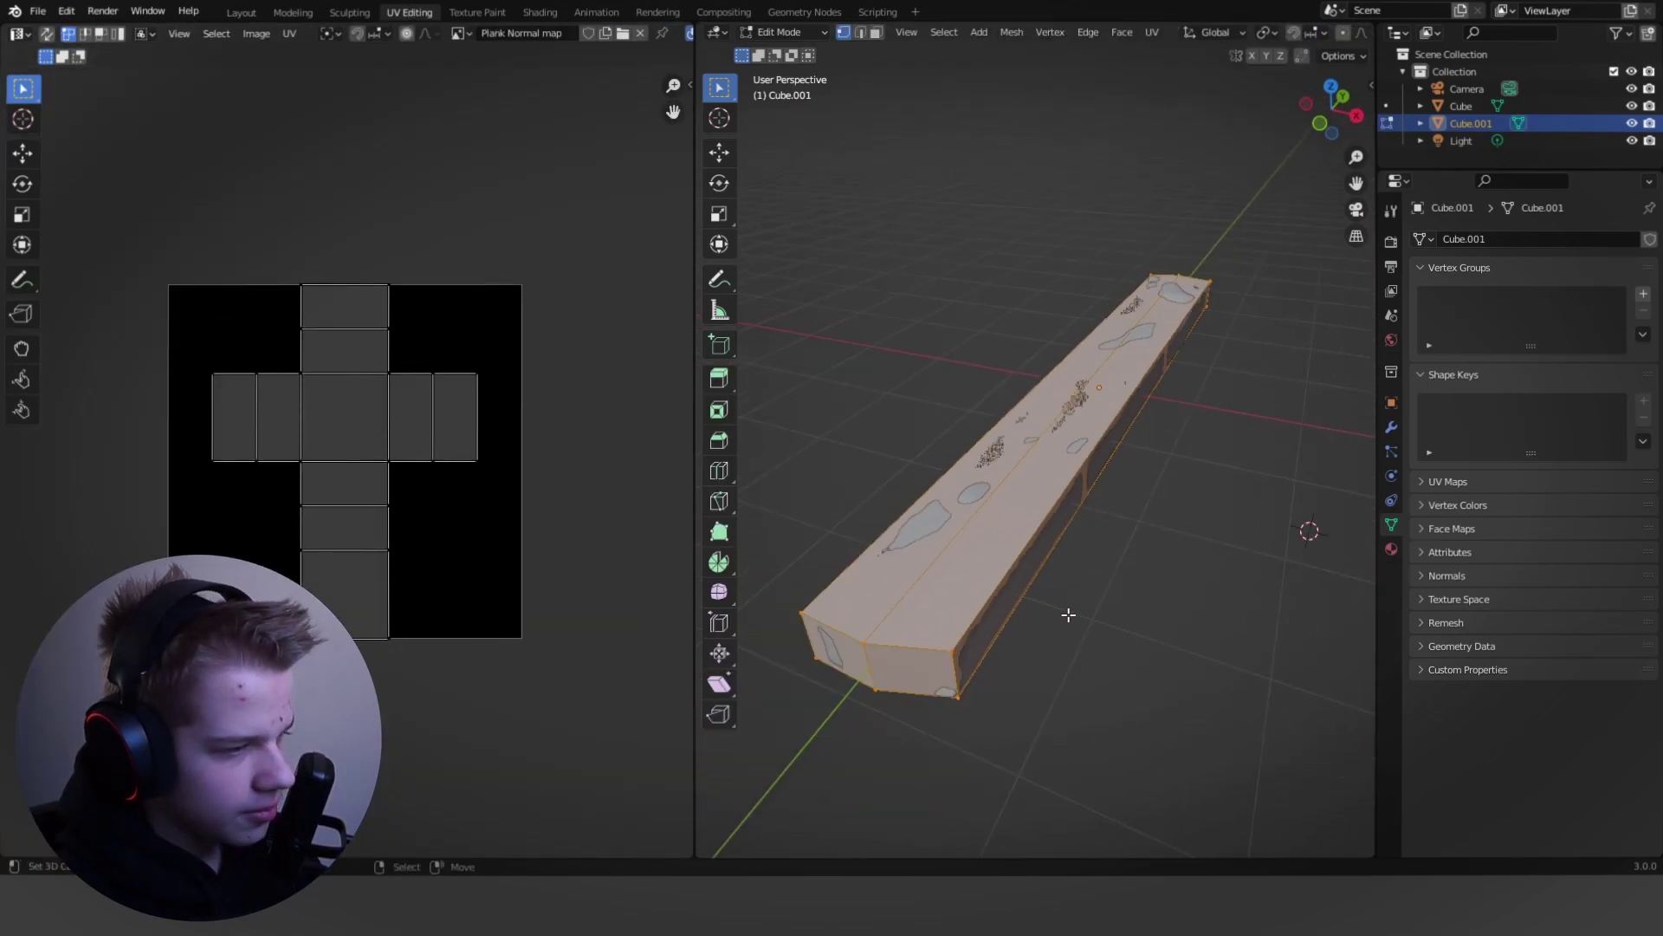
Step: Clear the selection on the low-poly plank and switch its mesh editing to edge selection
shift+middle_drag(1035, 641, 1061, 557)
key(alt+a)
scroll(1061, 557, up, 3)
key(2)
right_click(919, 601)
scroll(919, 601, down, 3)
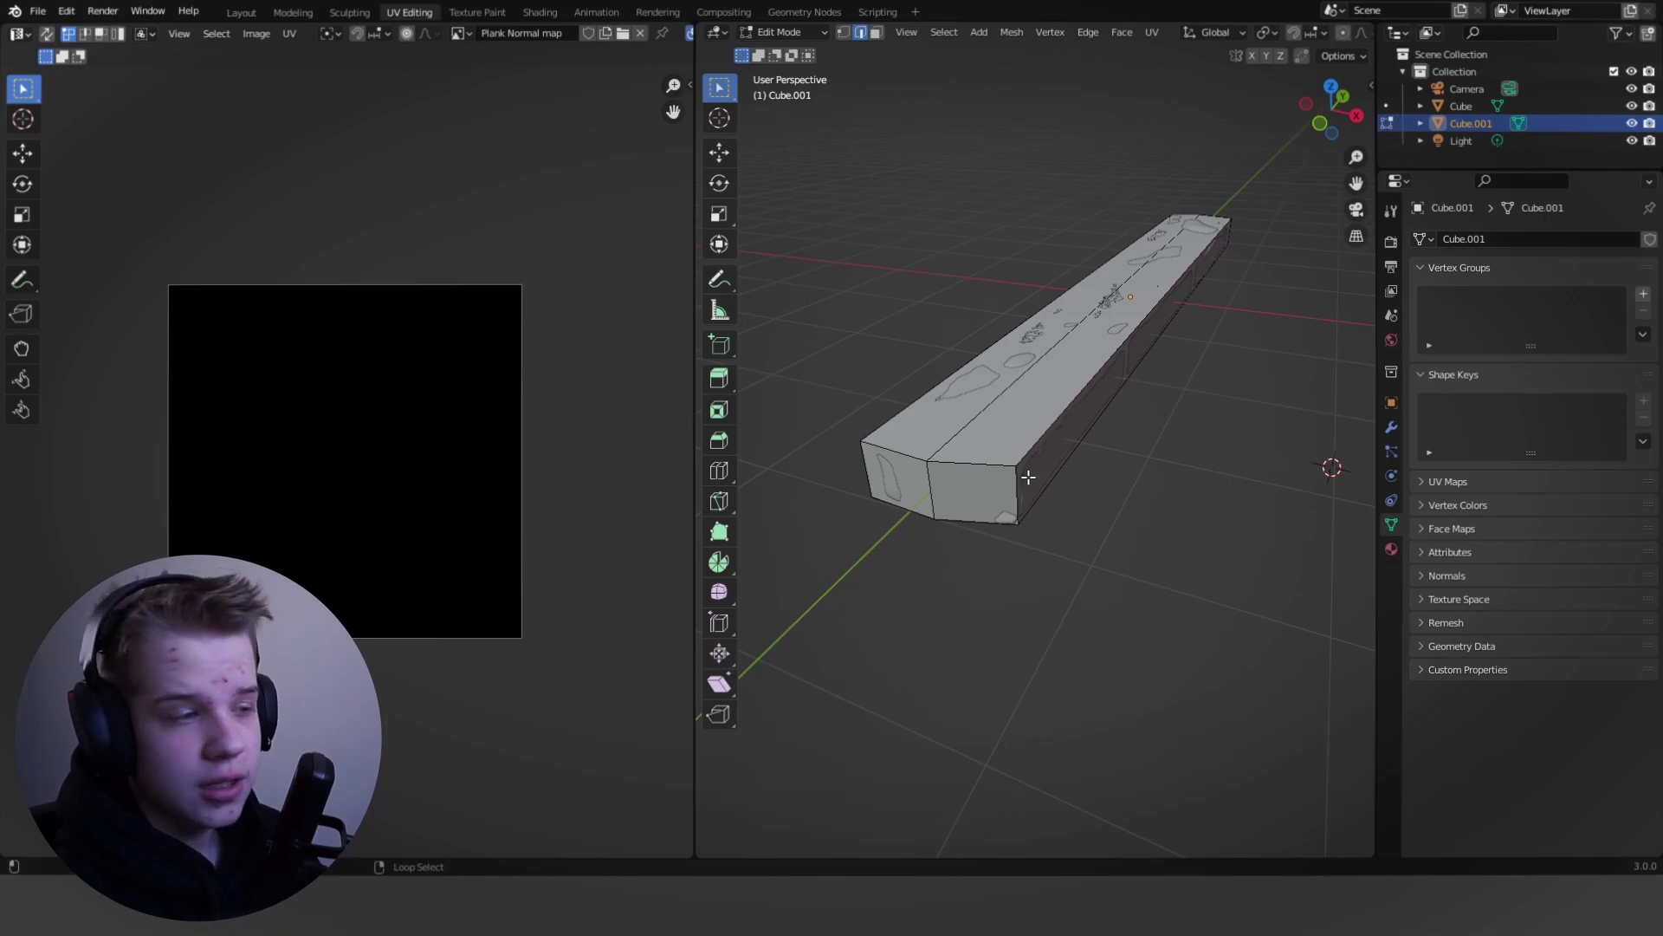
Step: Examine the overlap of the low-poly and sculpted planks in wireframe shading, then restore solid shading
scroll(1028, 477, up, 1)
key(shift+z)
key(shift+z)
key(Tab)
key(shift+z)
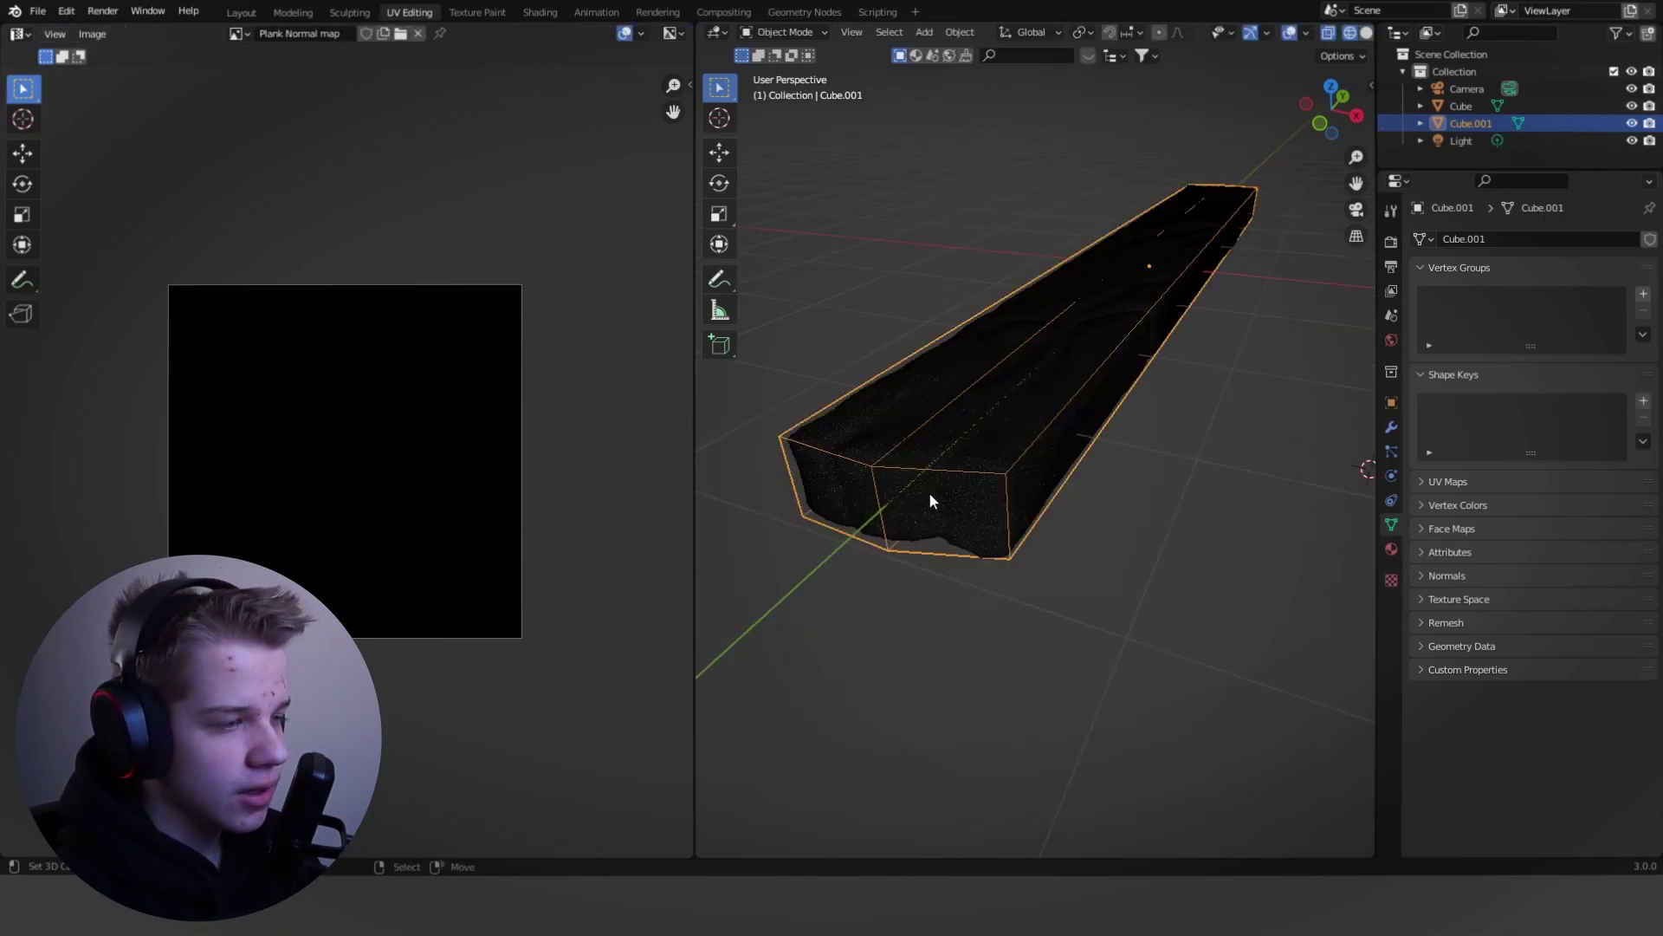
key(shift+z)
Step: Start an edge selection on the low-poly plank with the vertical corner and bottom edges at one end and along the side
key(Tab)
right_click(1010, 500)
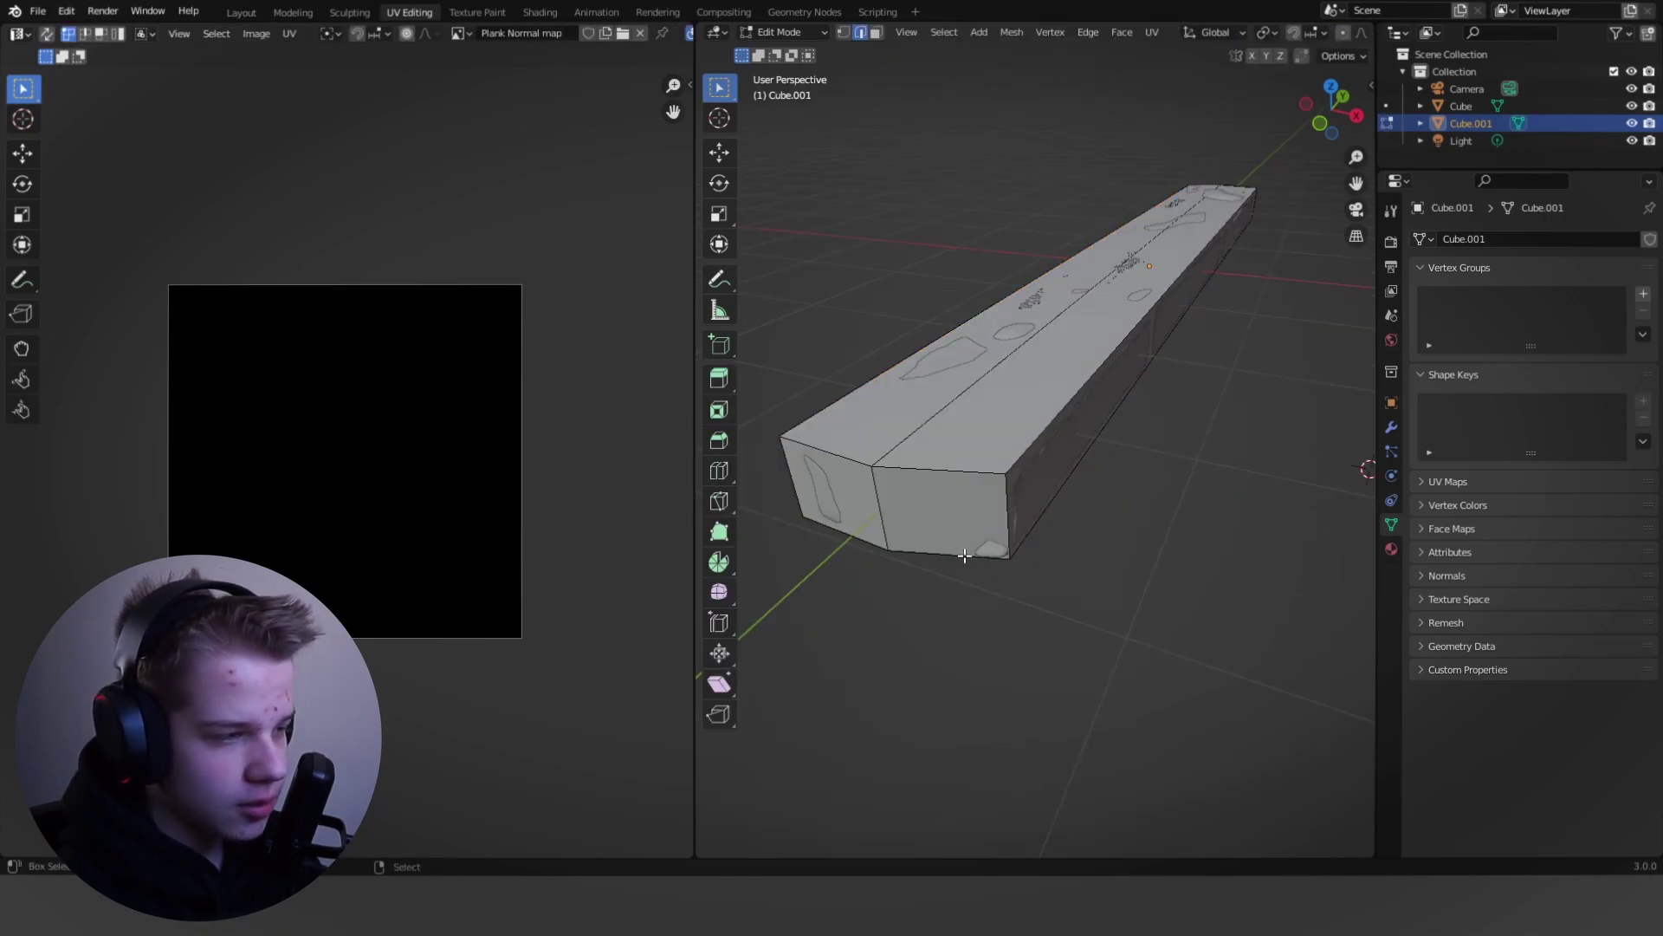
shift+right_click(965, 555)
middle_drag(883, 546, 1036, 557)
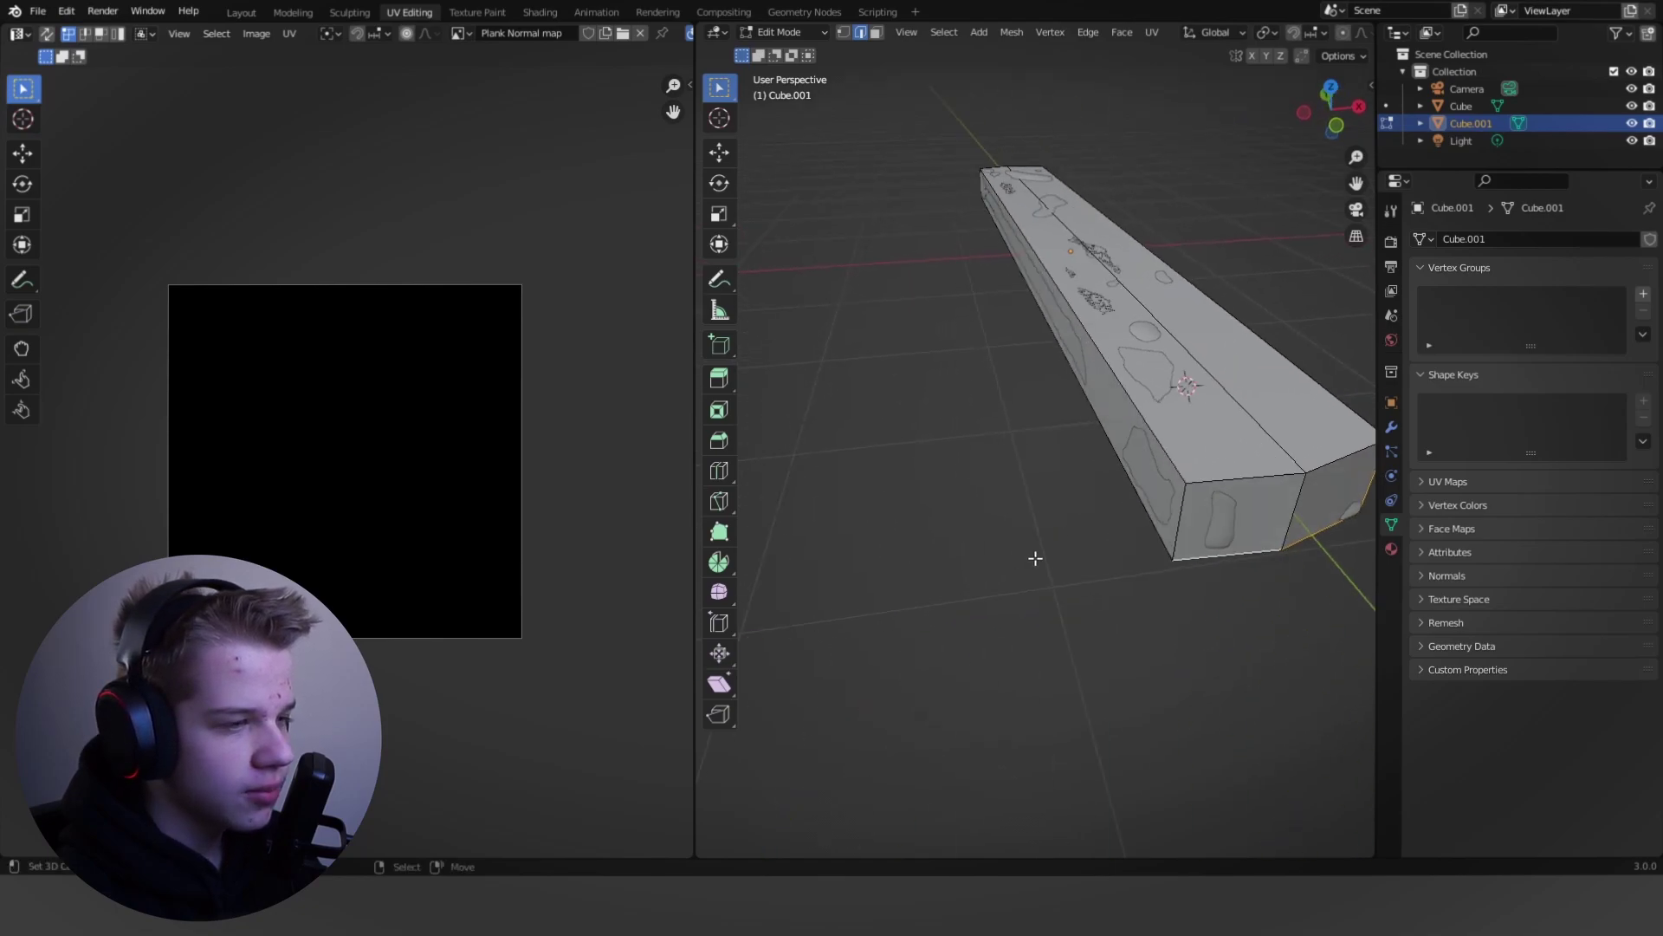
shift+right_click(1143, 553)
shift+right_click(1161, 524)
scroll(866, 489, down, 4)
middle_drag(838, 486, 1126, 550)
scroll(1074, 546, up, 4)
middle_drag(979, 537, 1074, 543)
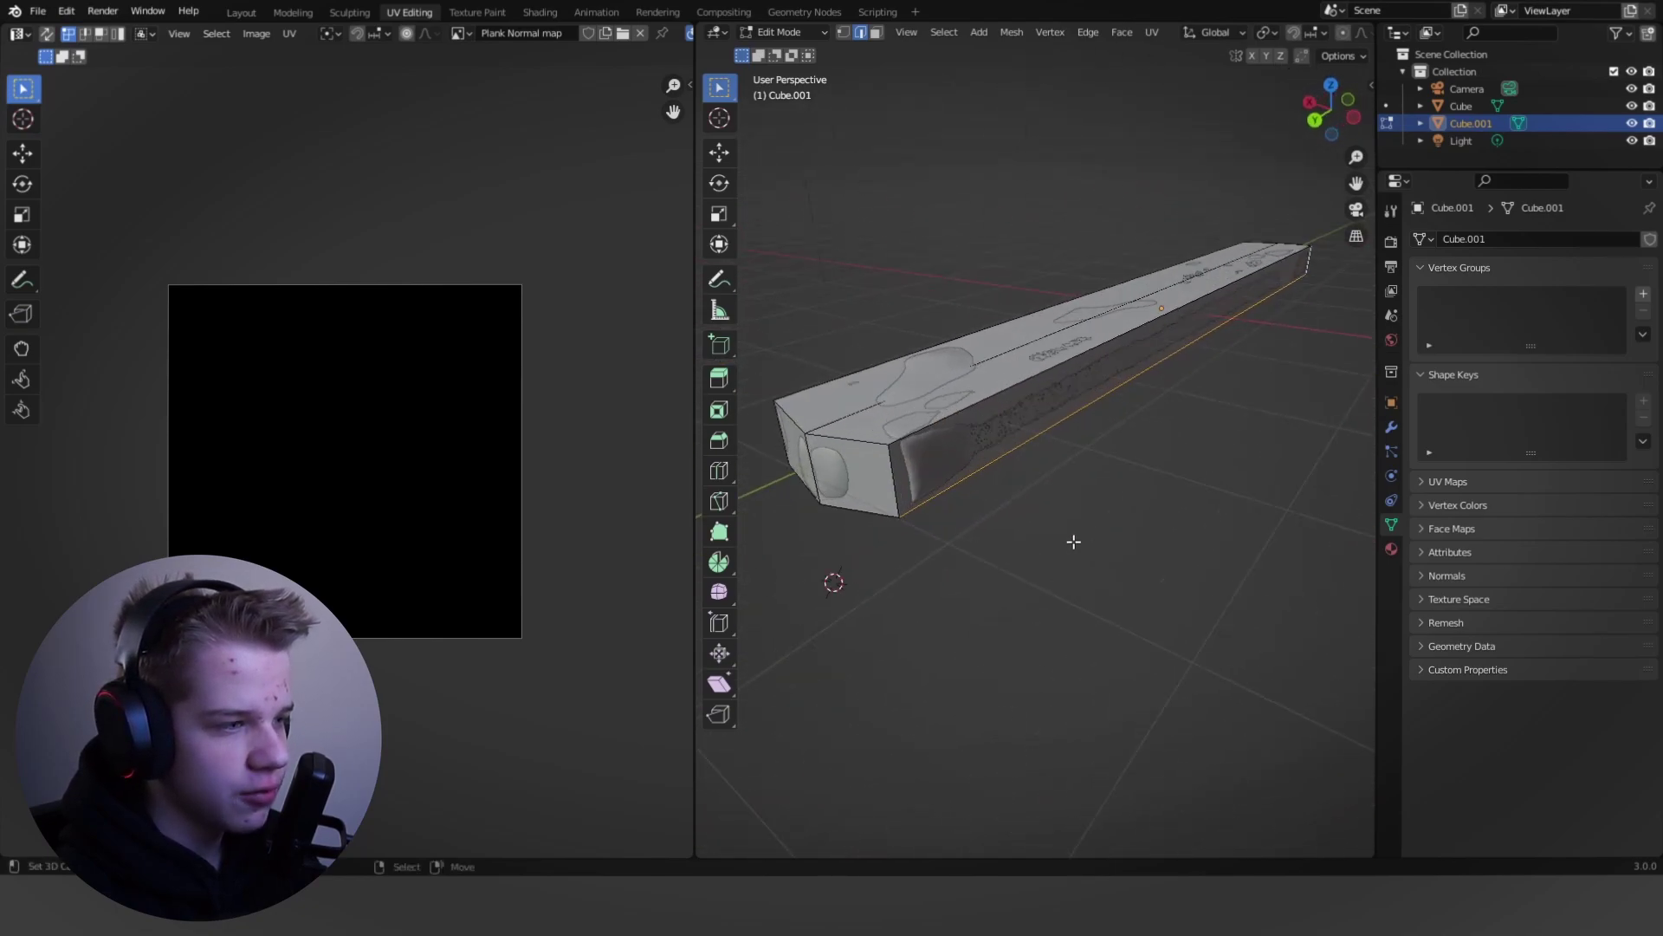
Step: Add the remaining vertical corner and bottom edges at the plank's other end and side, and mark the selected edges as seams
shift+right_click(903, 495)
middle_drag(830, 505, 1012, 550)
shift+right_click(1012, 559)
shift+right_click(914, 553)
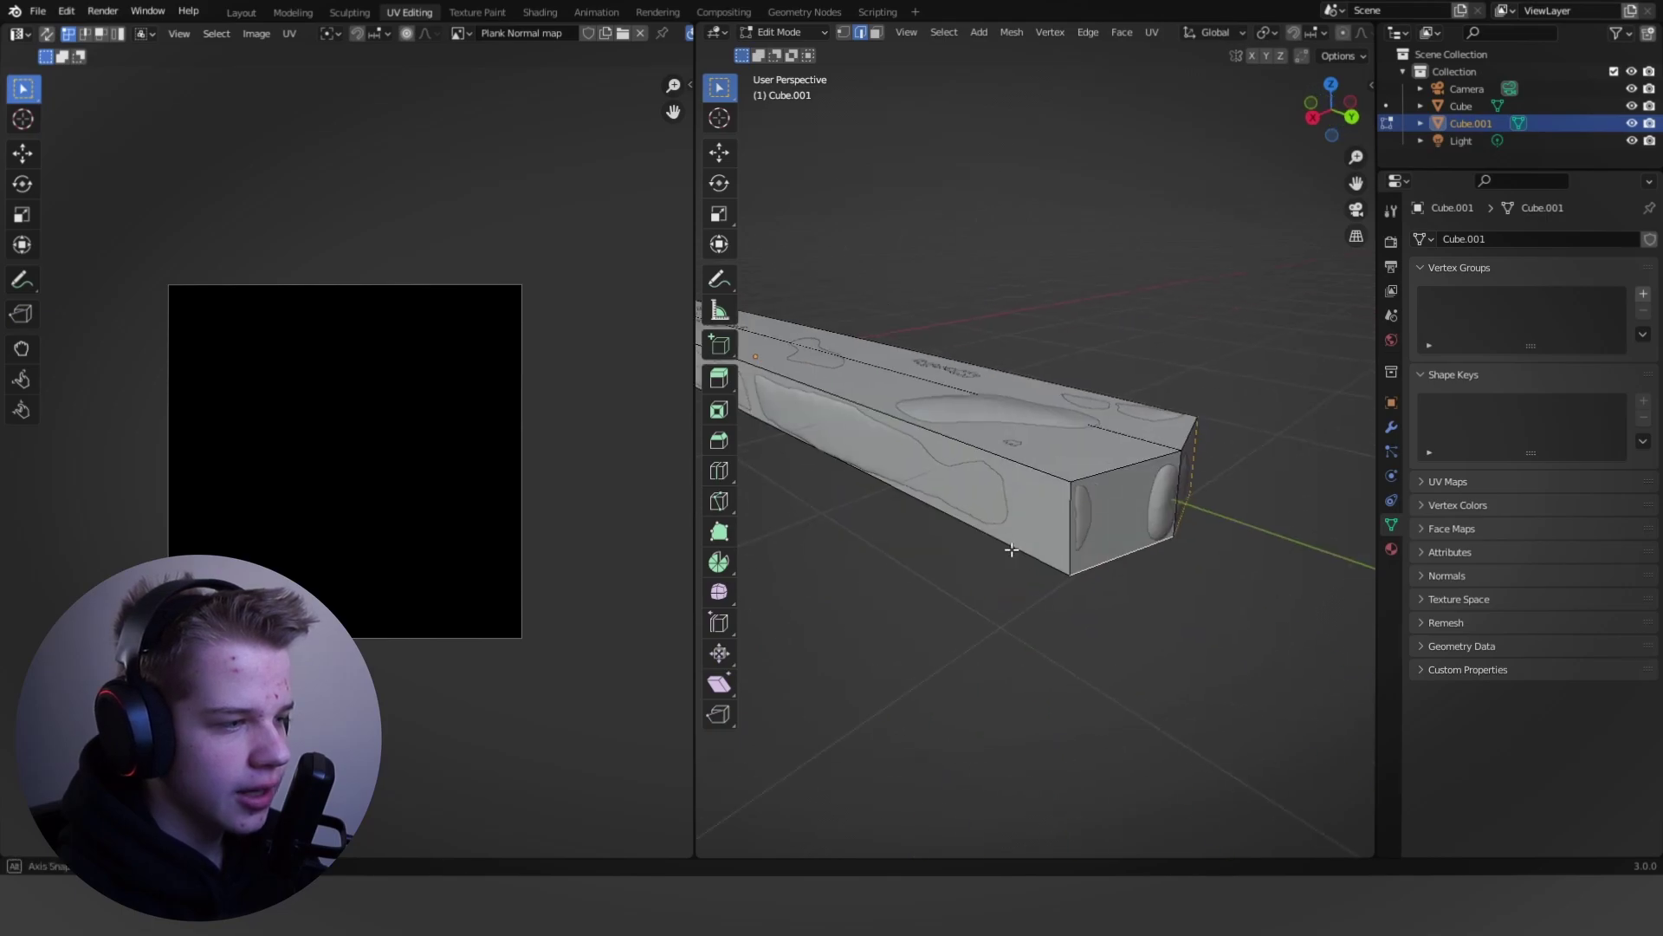
shift+right_click(1093, 566)
shift+right_click(1019, 551)
shift+right_click(1118, 558)
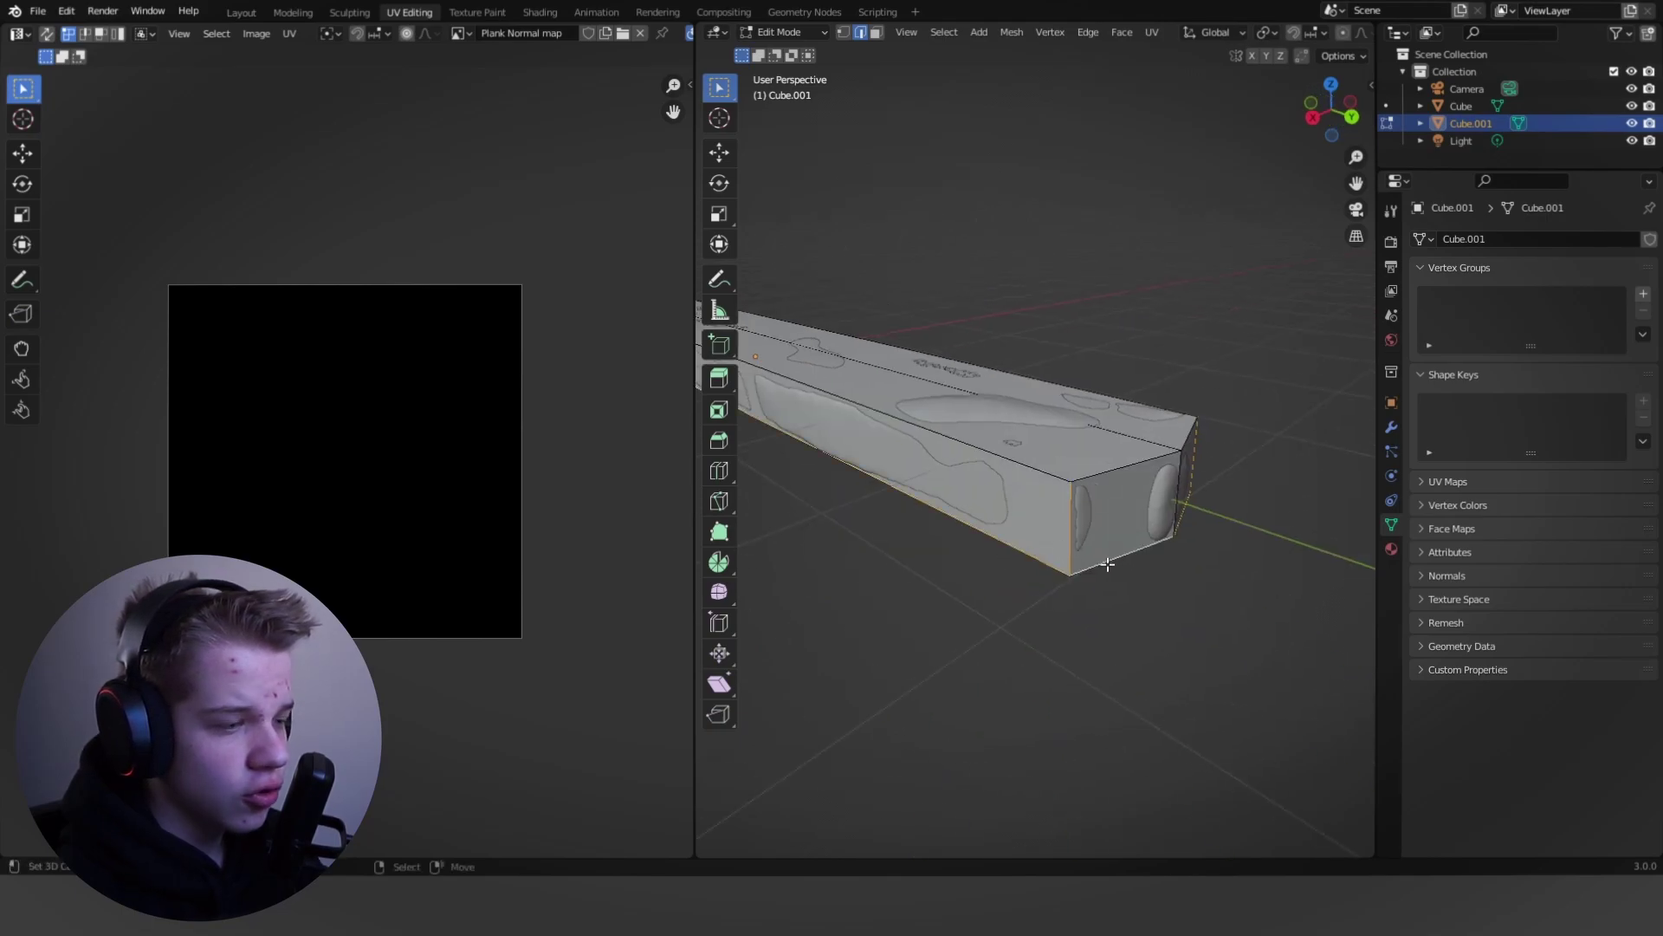
key(ctrl+e)
click(1011, 536)
Step: Select the whole low-poly plank mesh and unwrap it along the marked seams
key(a)
key(u)
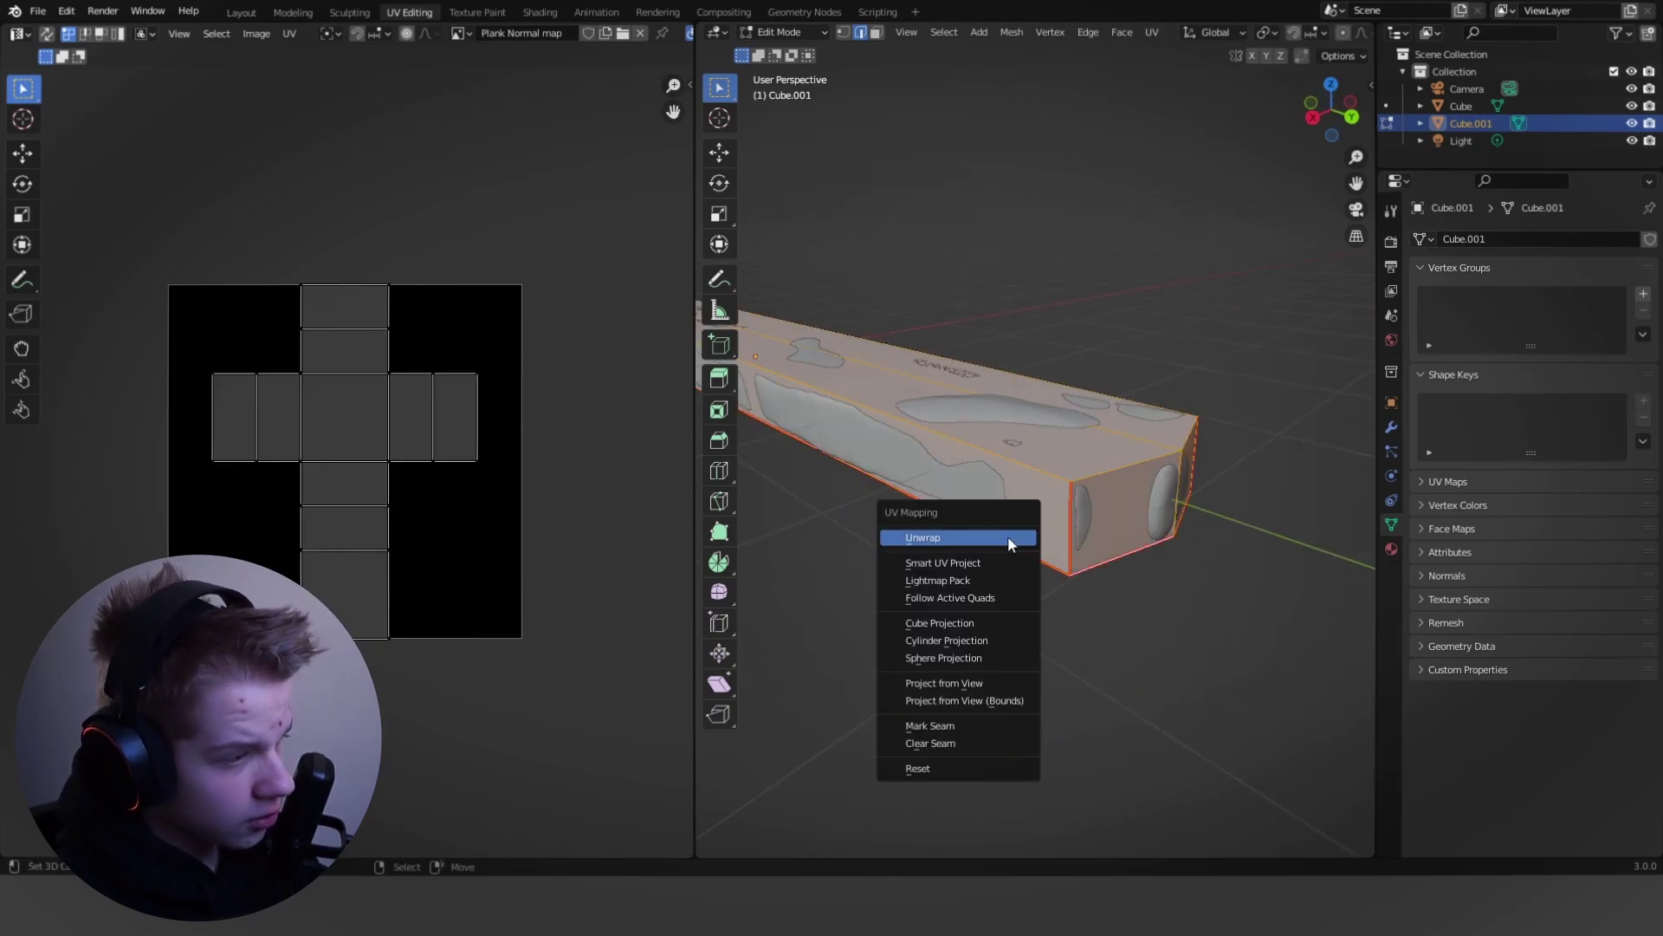
click(1007, 537)
scroll(414, 346, up, 1)
scroll(398, 309, down, 1)
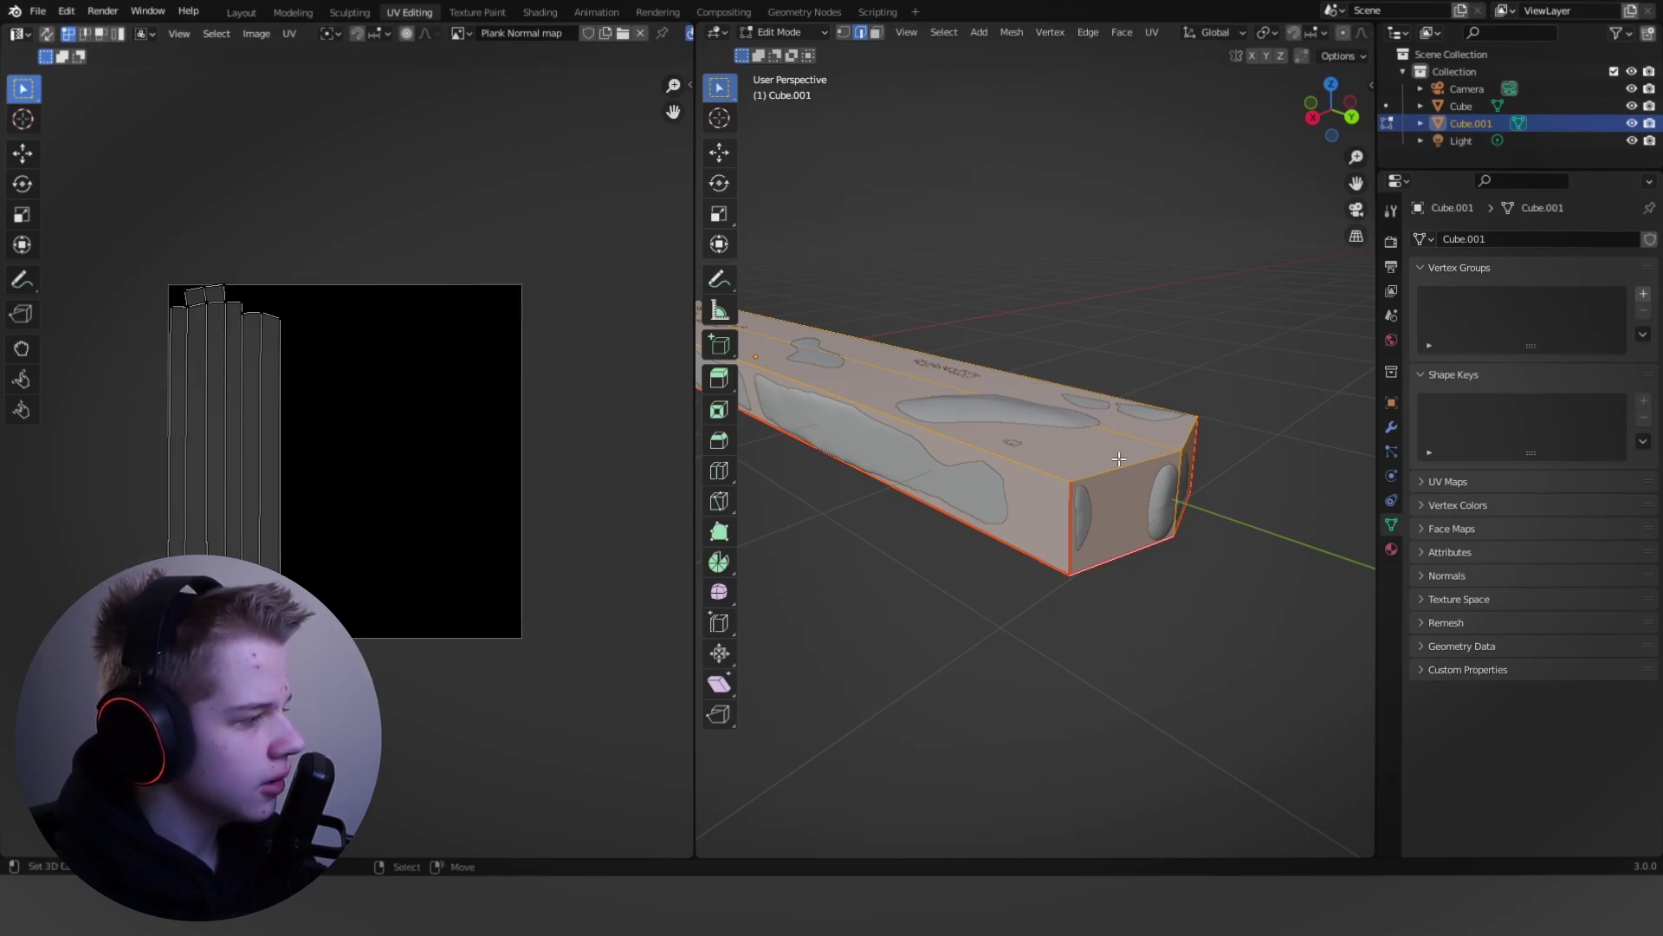
Step: Return the low-poly plank to Object Mode and deselect all objects
key(Tab)
scroll(1088, 416, down, 5)
scroll(1088, 417, up, 2)
middle_drag(1085, 430, 1063, 485)
key(alt+a)
scroll(1081, 485, up, 3)
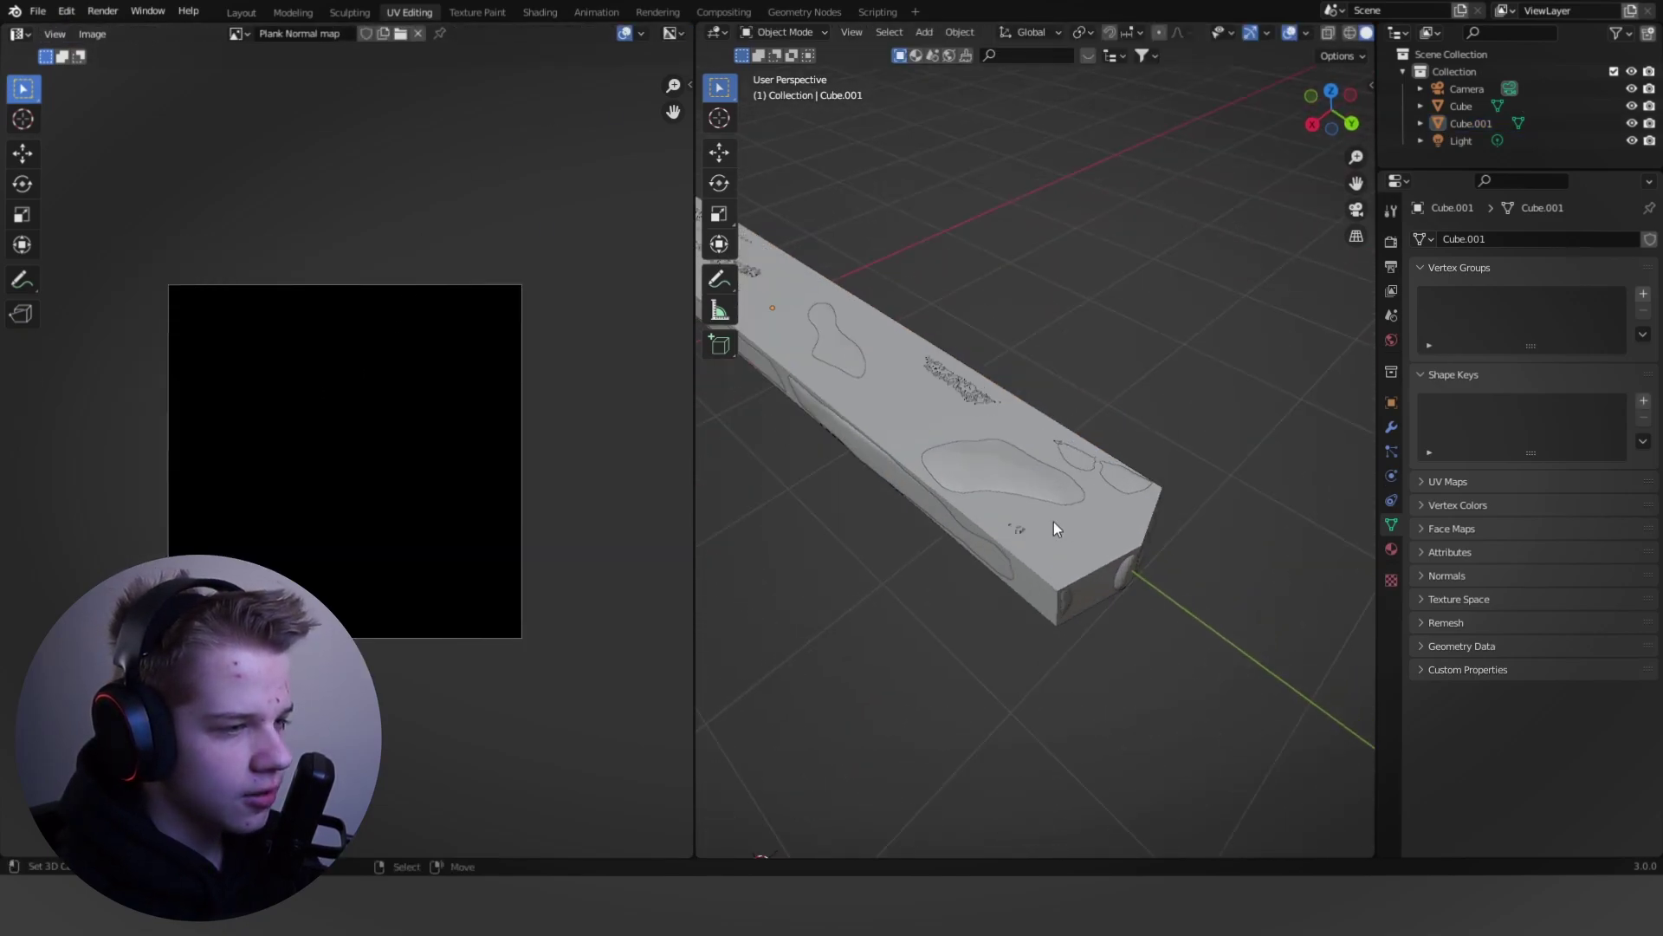
Step: Switch to the Layout workspace and split the 3D viewport into two side-by-side areas
click(241, 12)
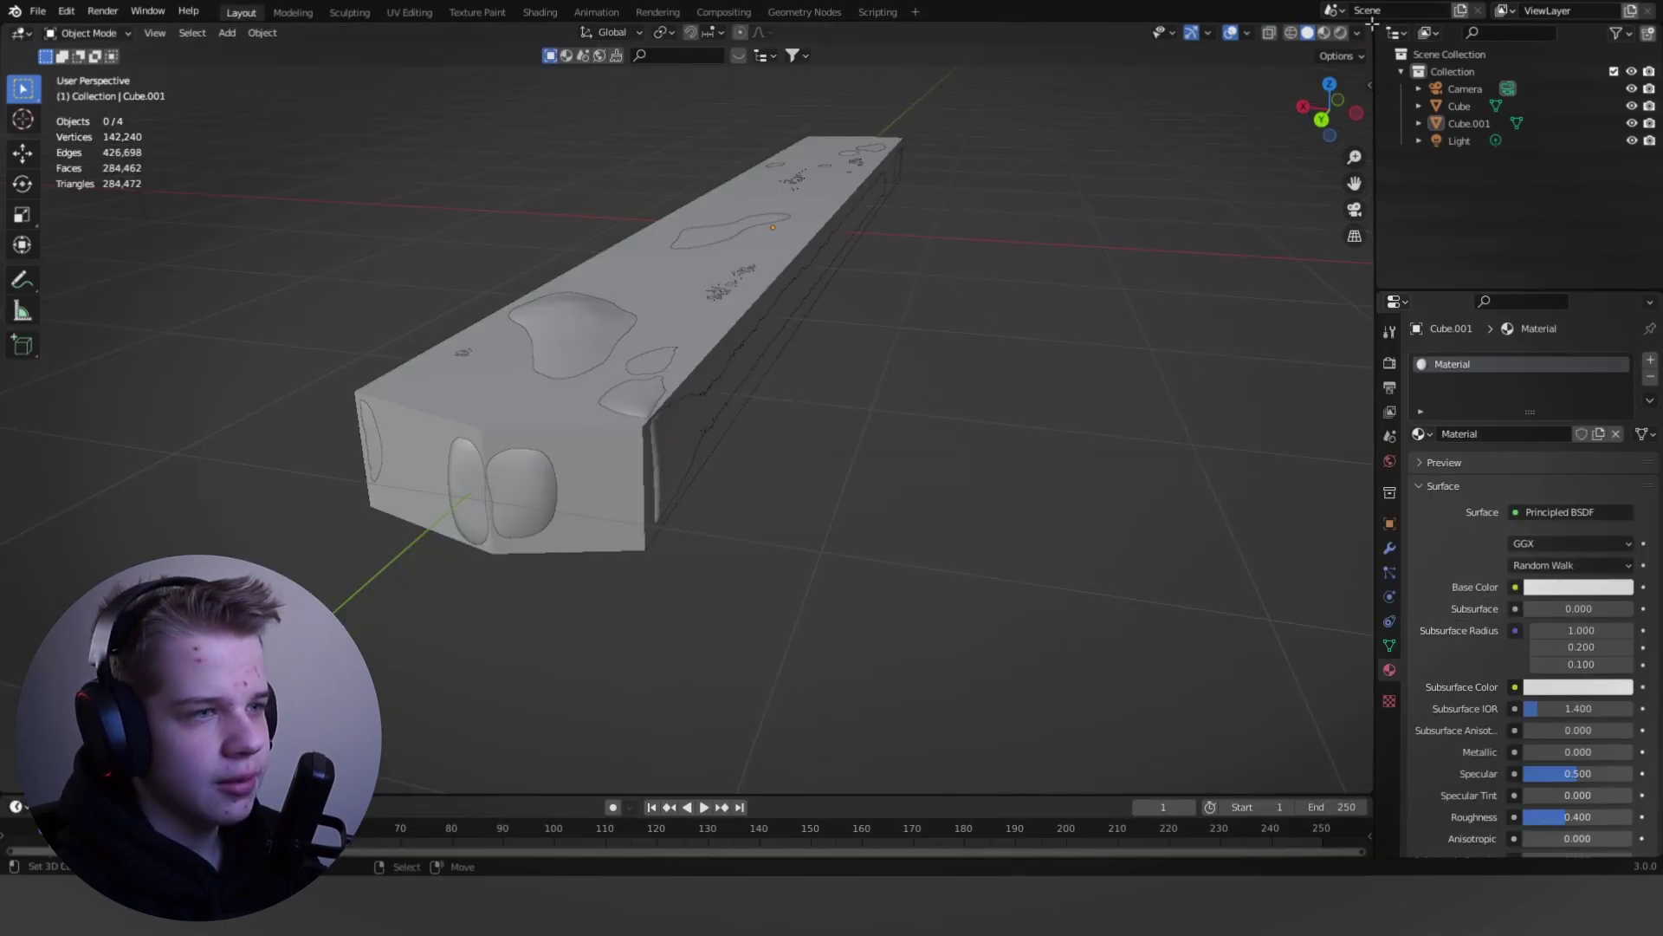
drag(1370, 26, 777, 62)
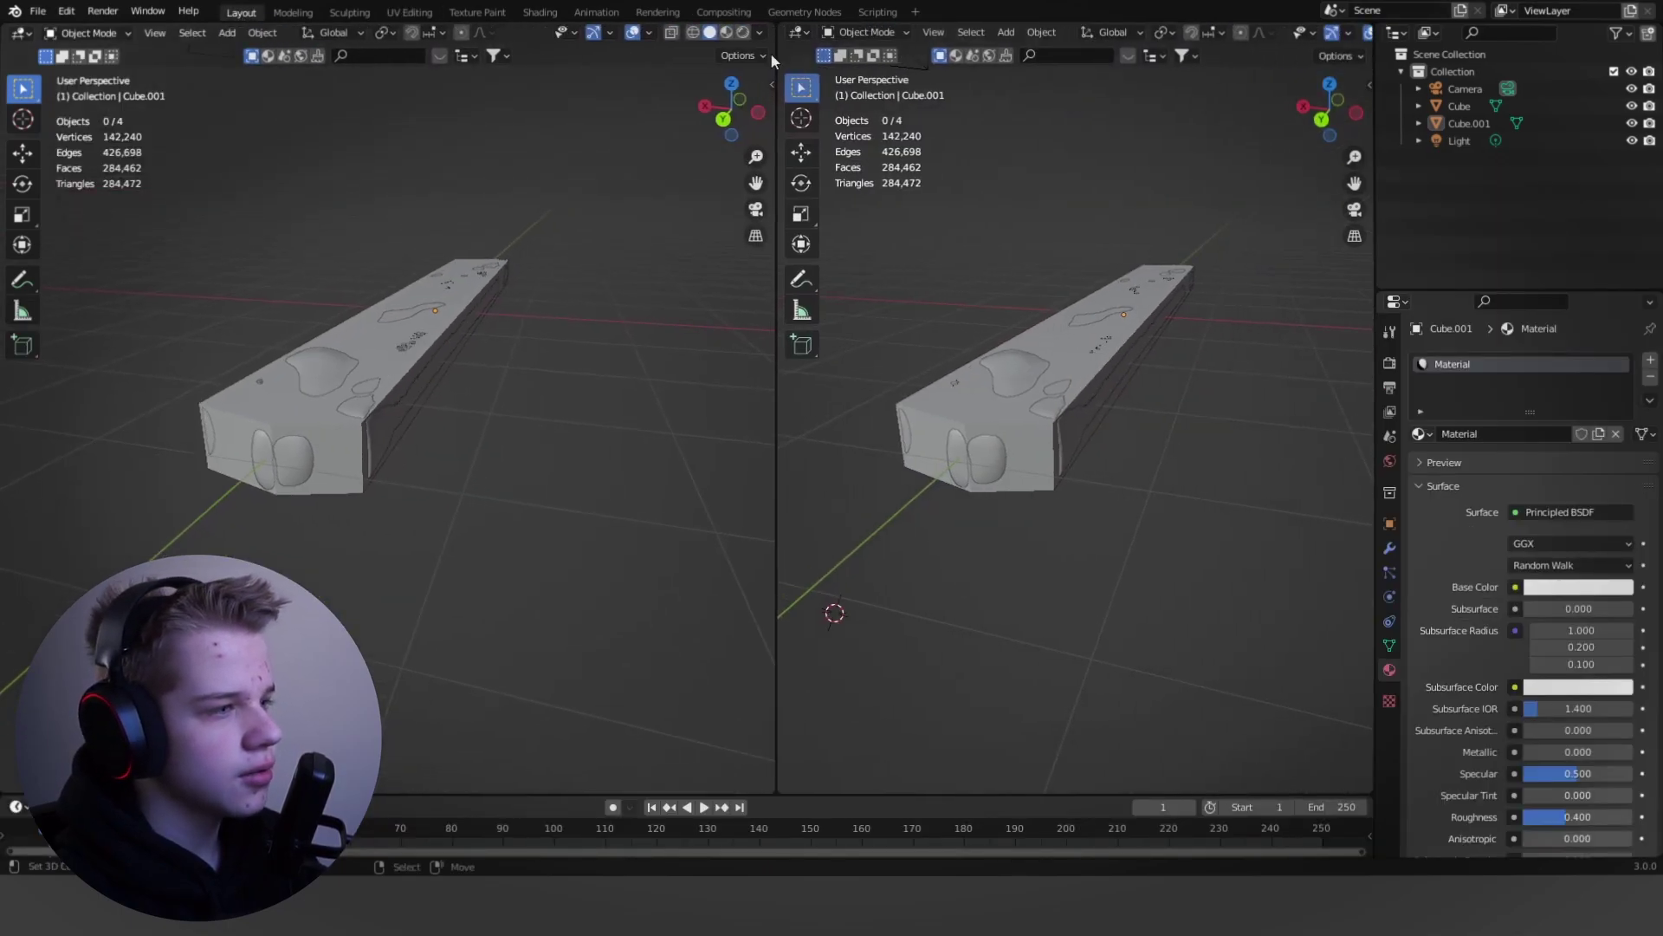
Step: Show the low-poly plank's material nodes in a Shader Editor in the new area and hide its sidebar
click(800, 32)
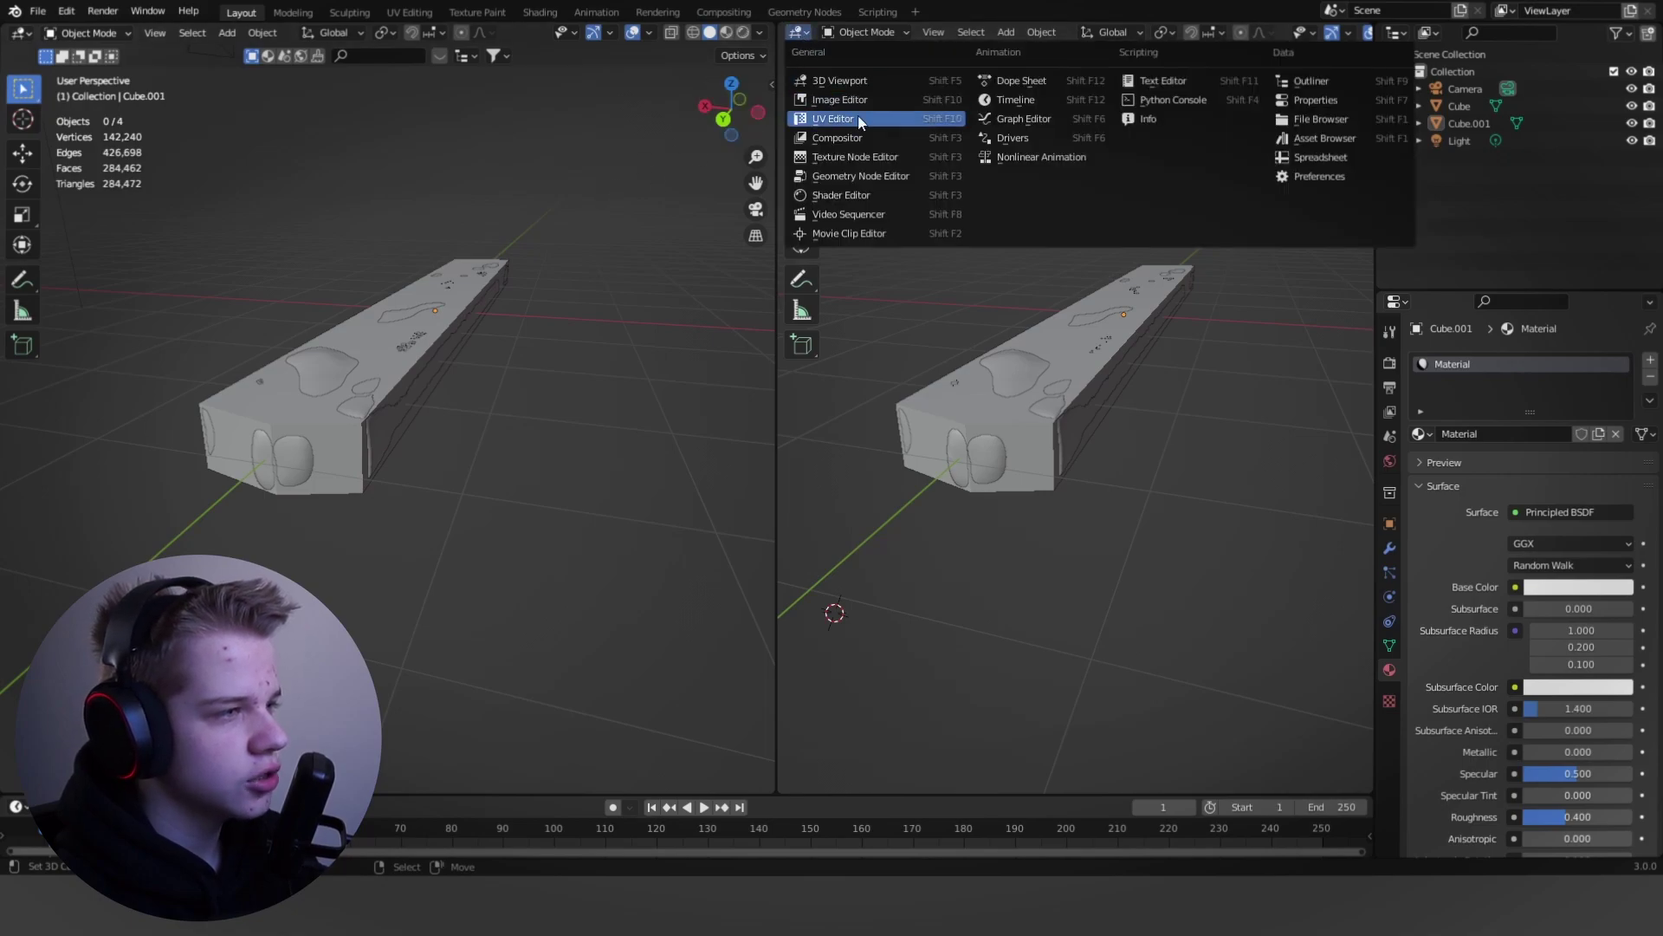
click(861, 202)
middle_drag(871, 460, 938, 371)
scroll(956, 446, up, 3)
scroll(956, 445, down, 5)
middle_drag(956, 445, 1016, 370)
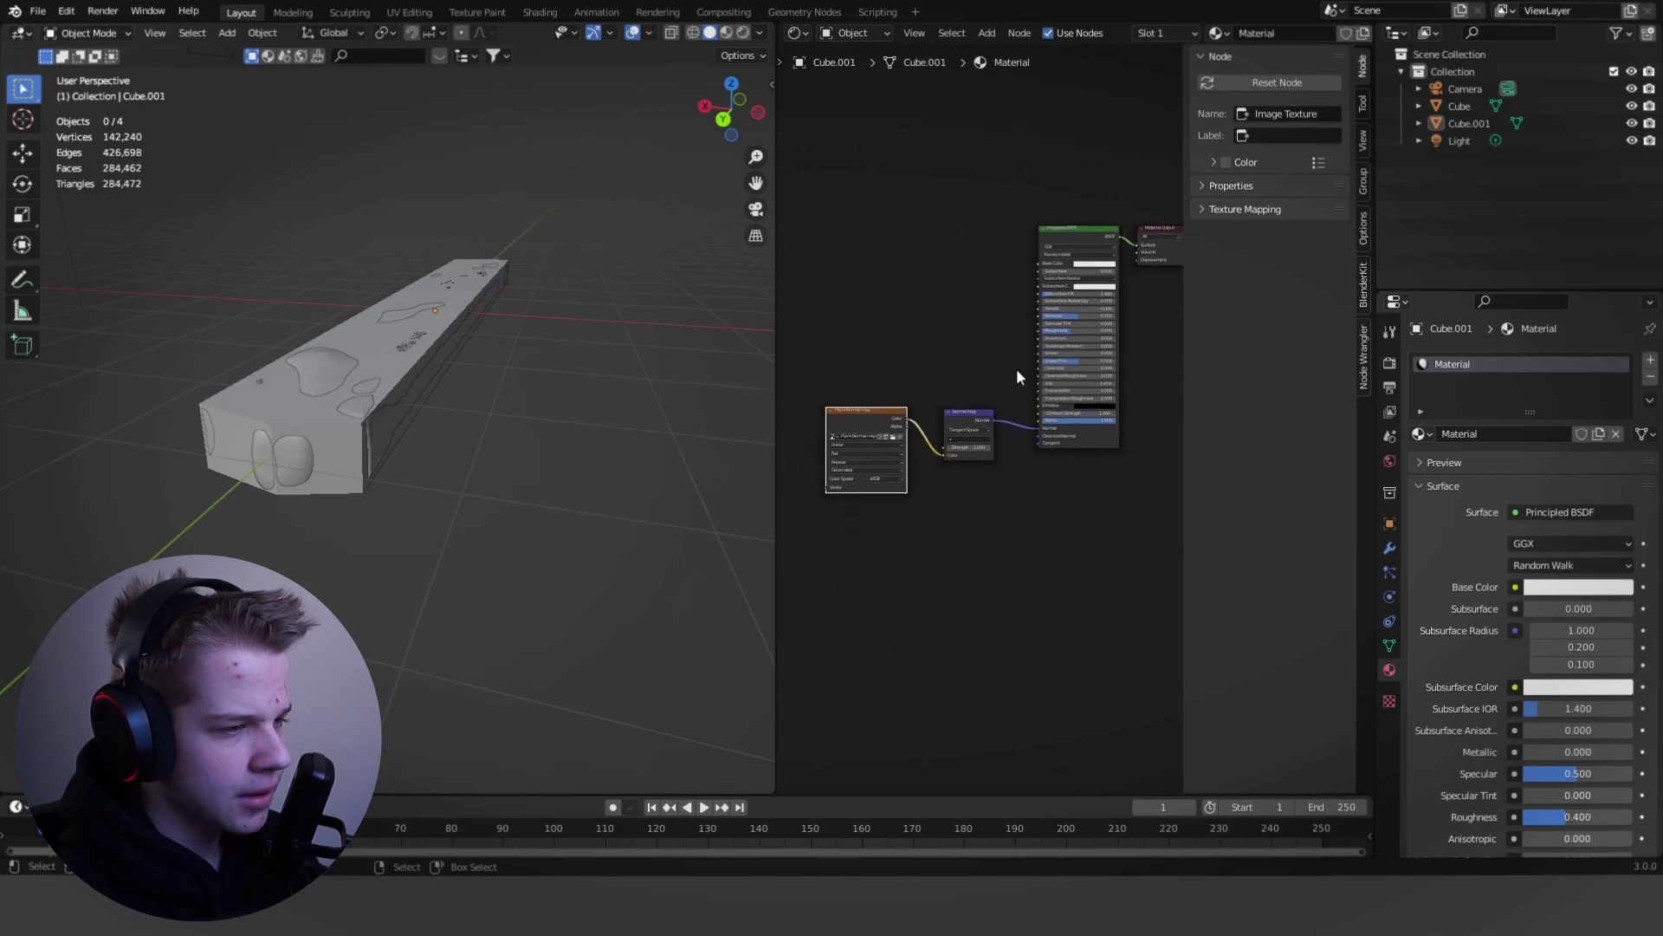
scroll(991, 407, up, 1)
key(n)
middle_drag(934, 409, 932, 467)
middle_drag(848, 227, 946, 209)
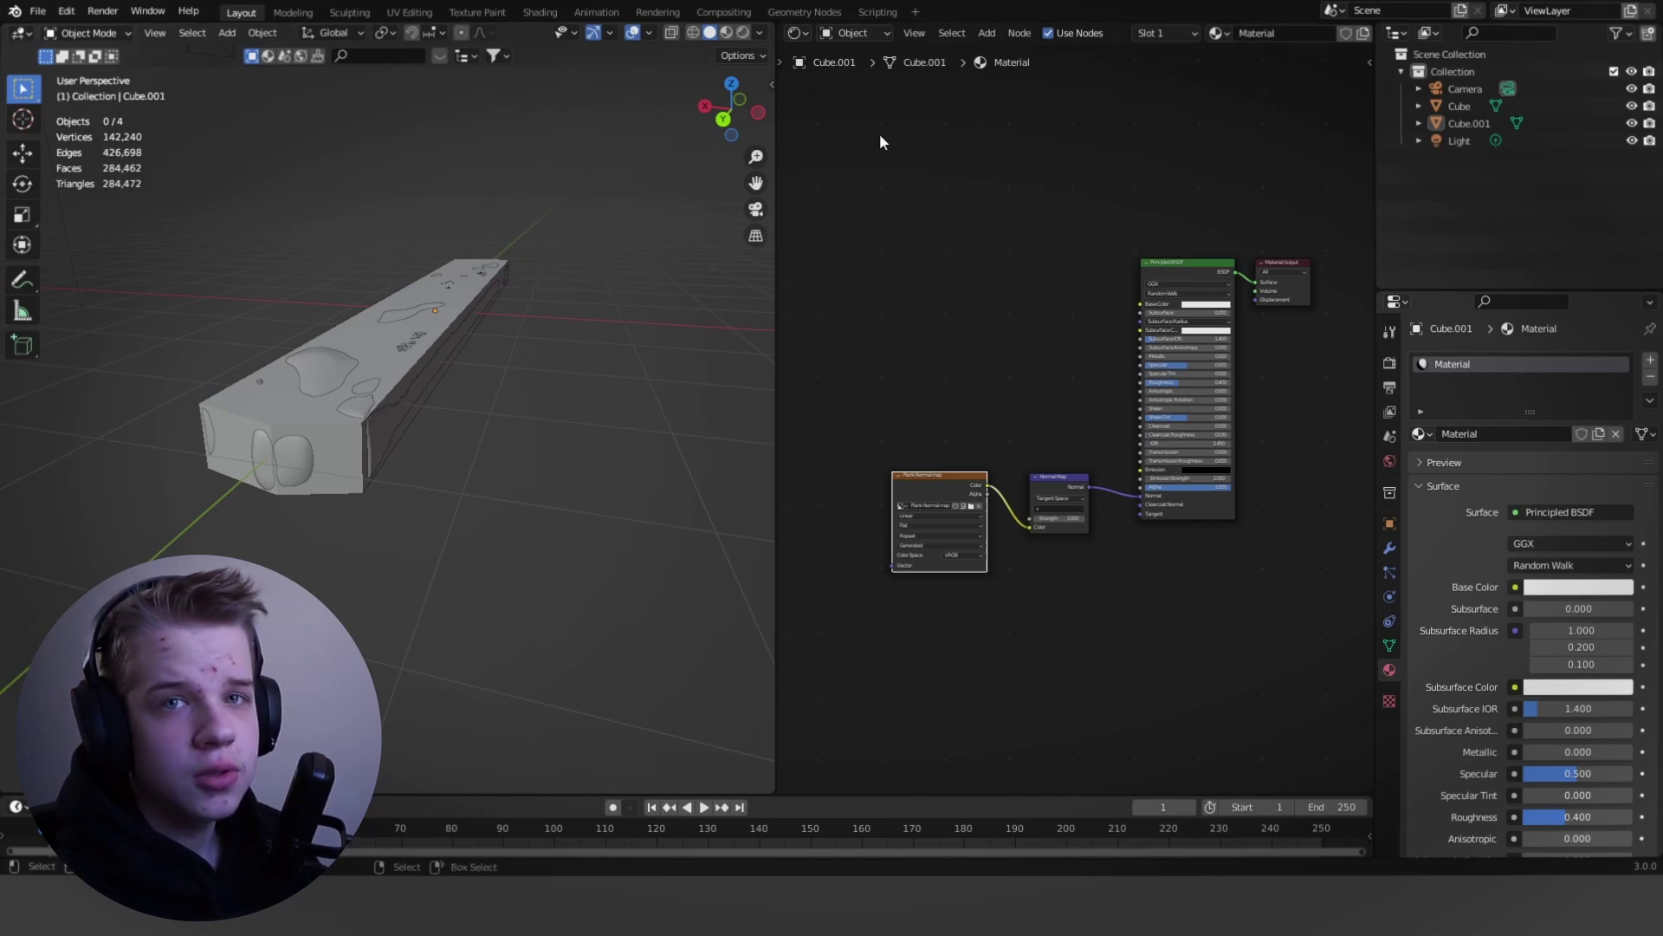
Step: Change the new area to an Image Editor and display the Plank Normal map image in it
click(797, 33)
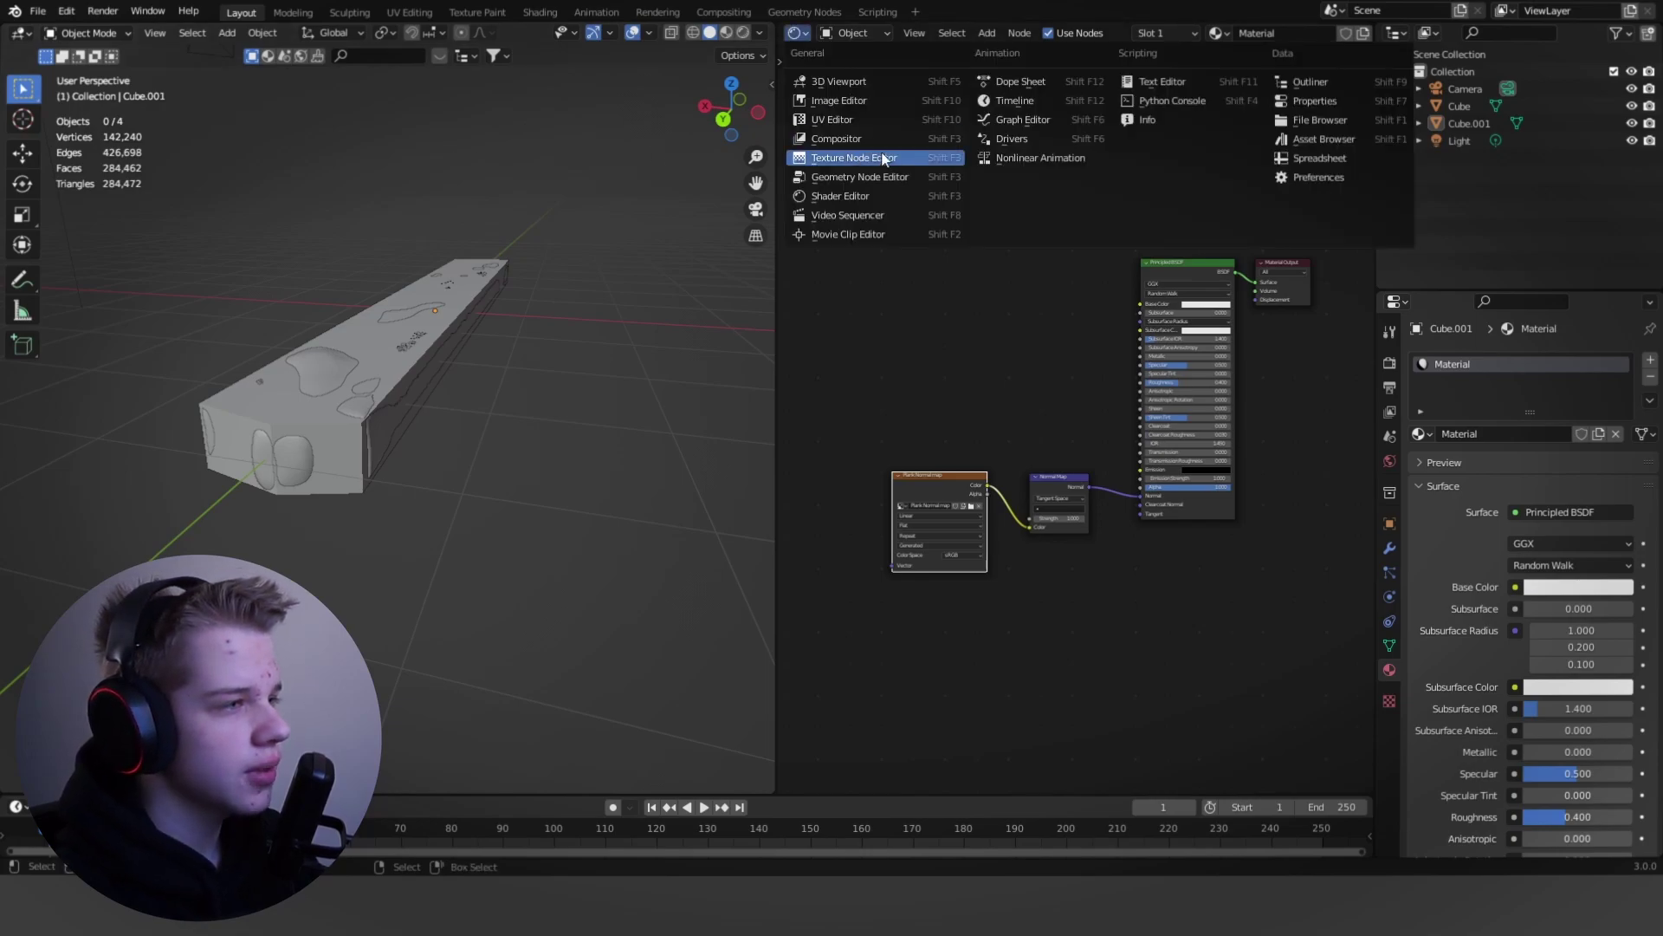
click(856, 101)
click(1001, 33)
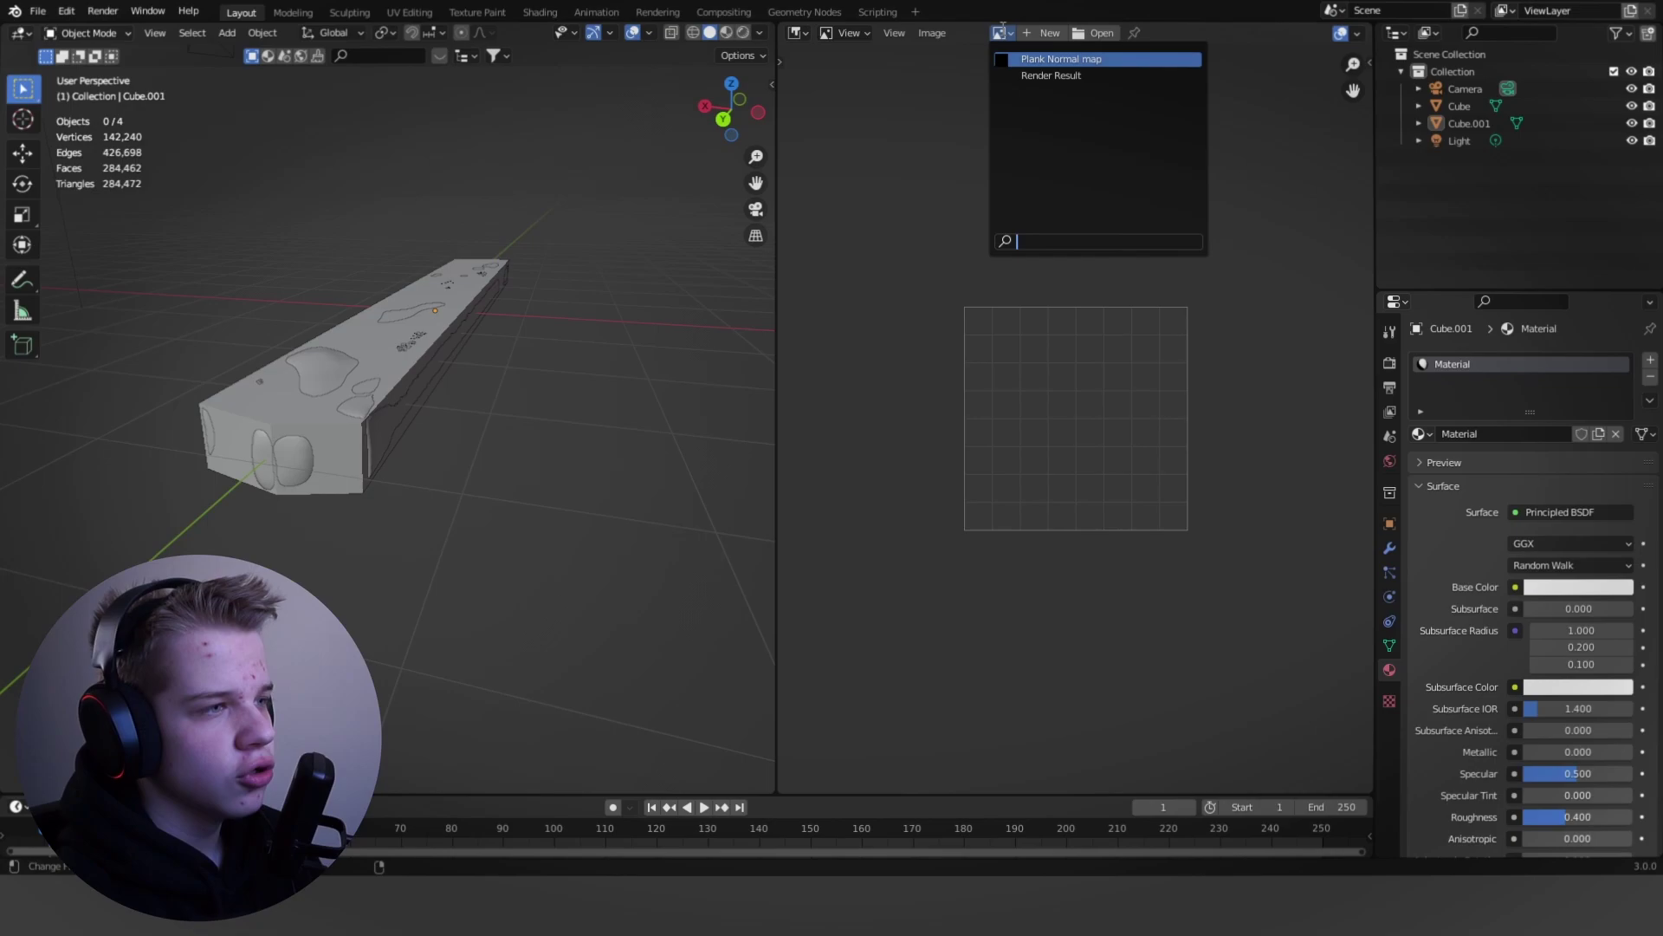
click(1038, 58)
scroll(1226, 390, down, 8)
scroll(1225, 390, up, 2)
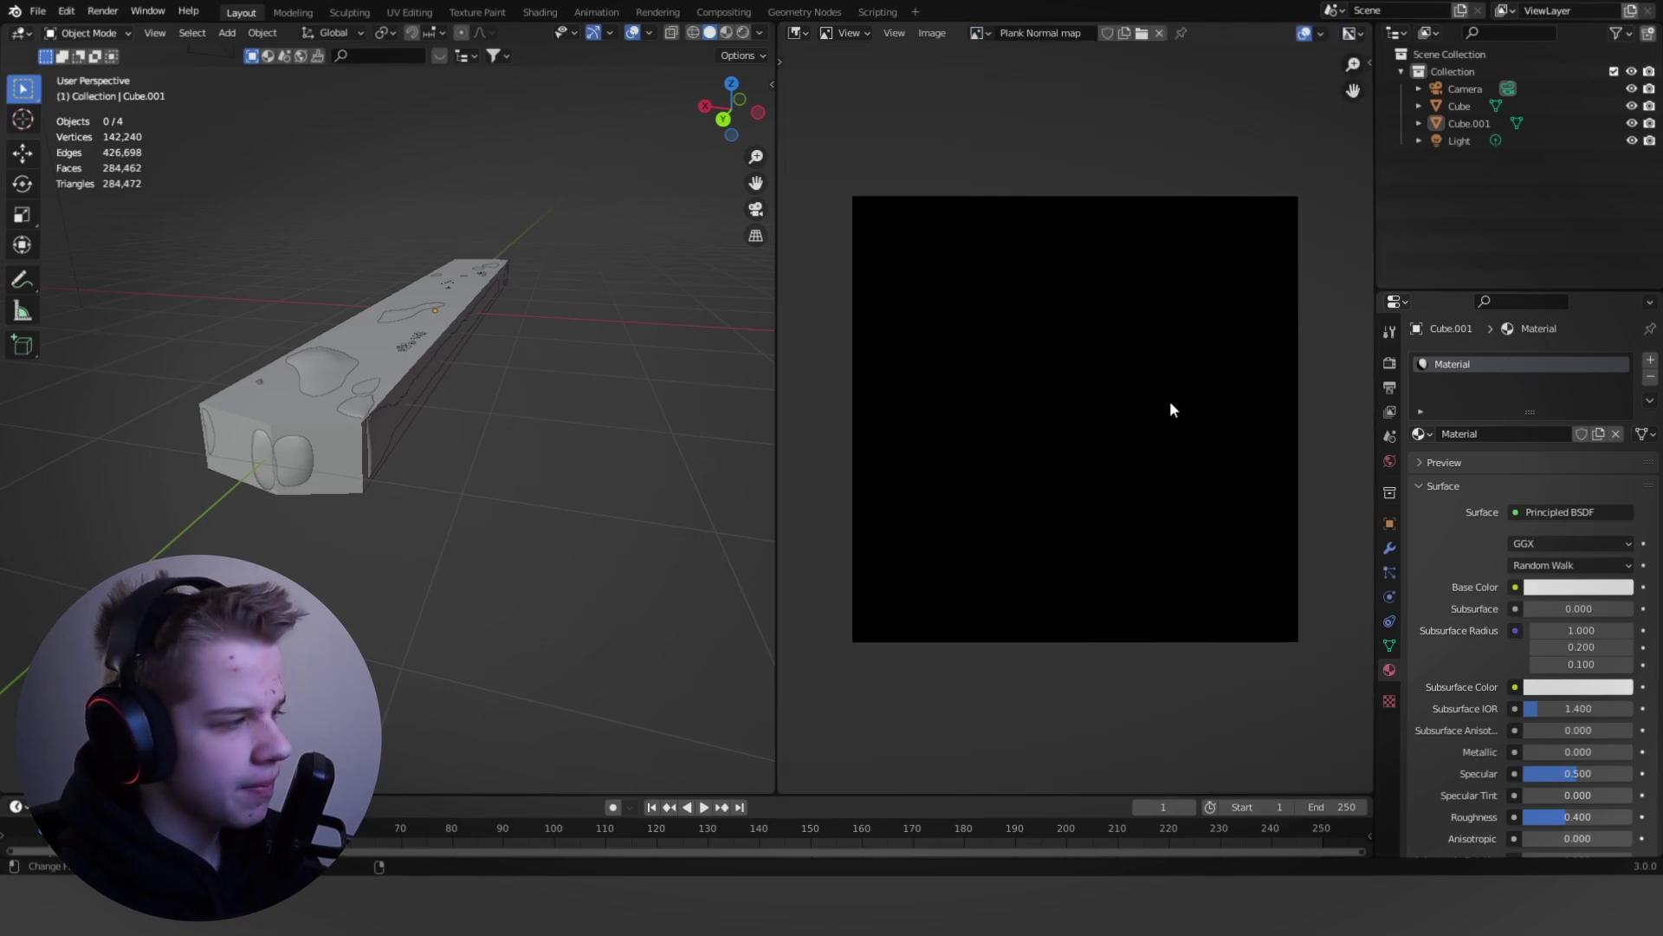
shift+middle_drag(221, 503, 290, 501)
scroll(289, 496, up, 2)
Step: Open the render settings, switch the render engine to Eevee for comparison, and set it back to Cycles
click(1390, 363)
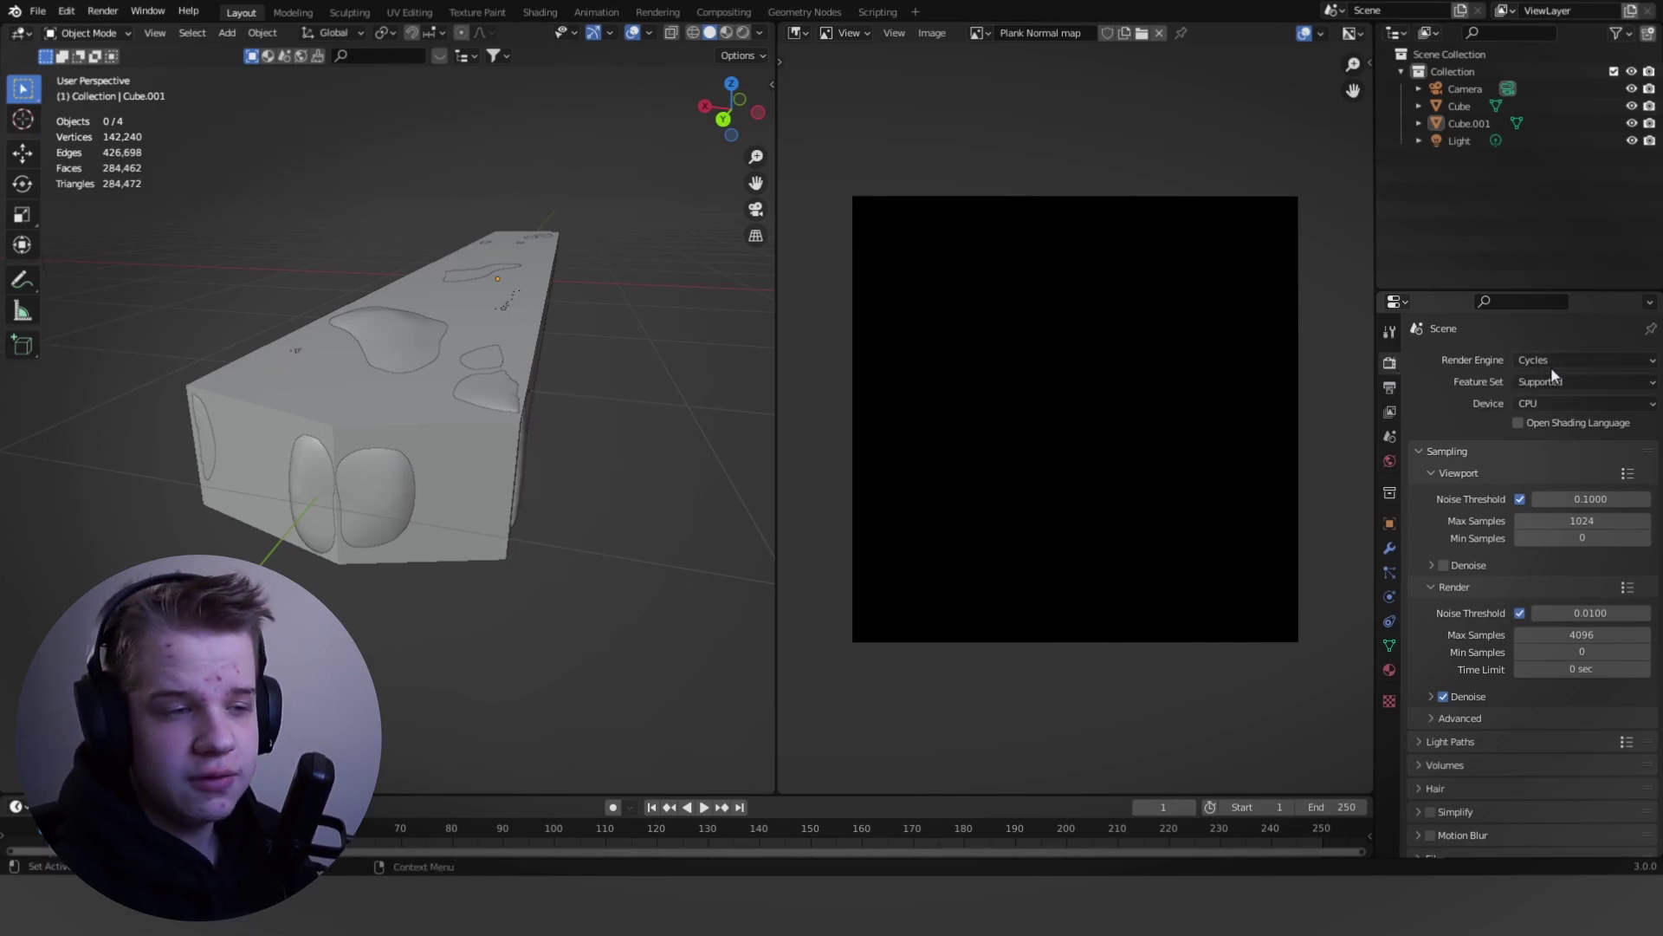
scroll(1499, 610, down, 3)
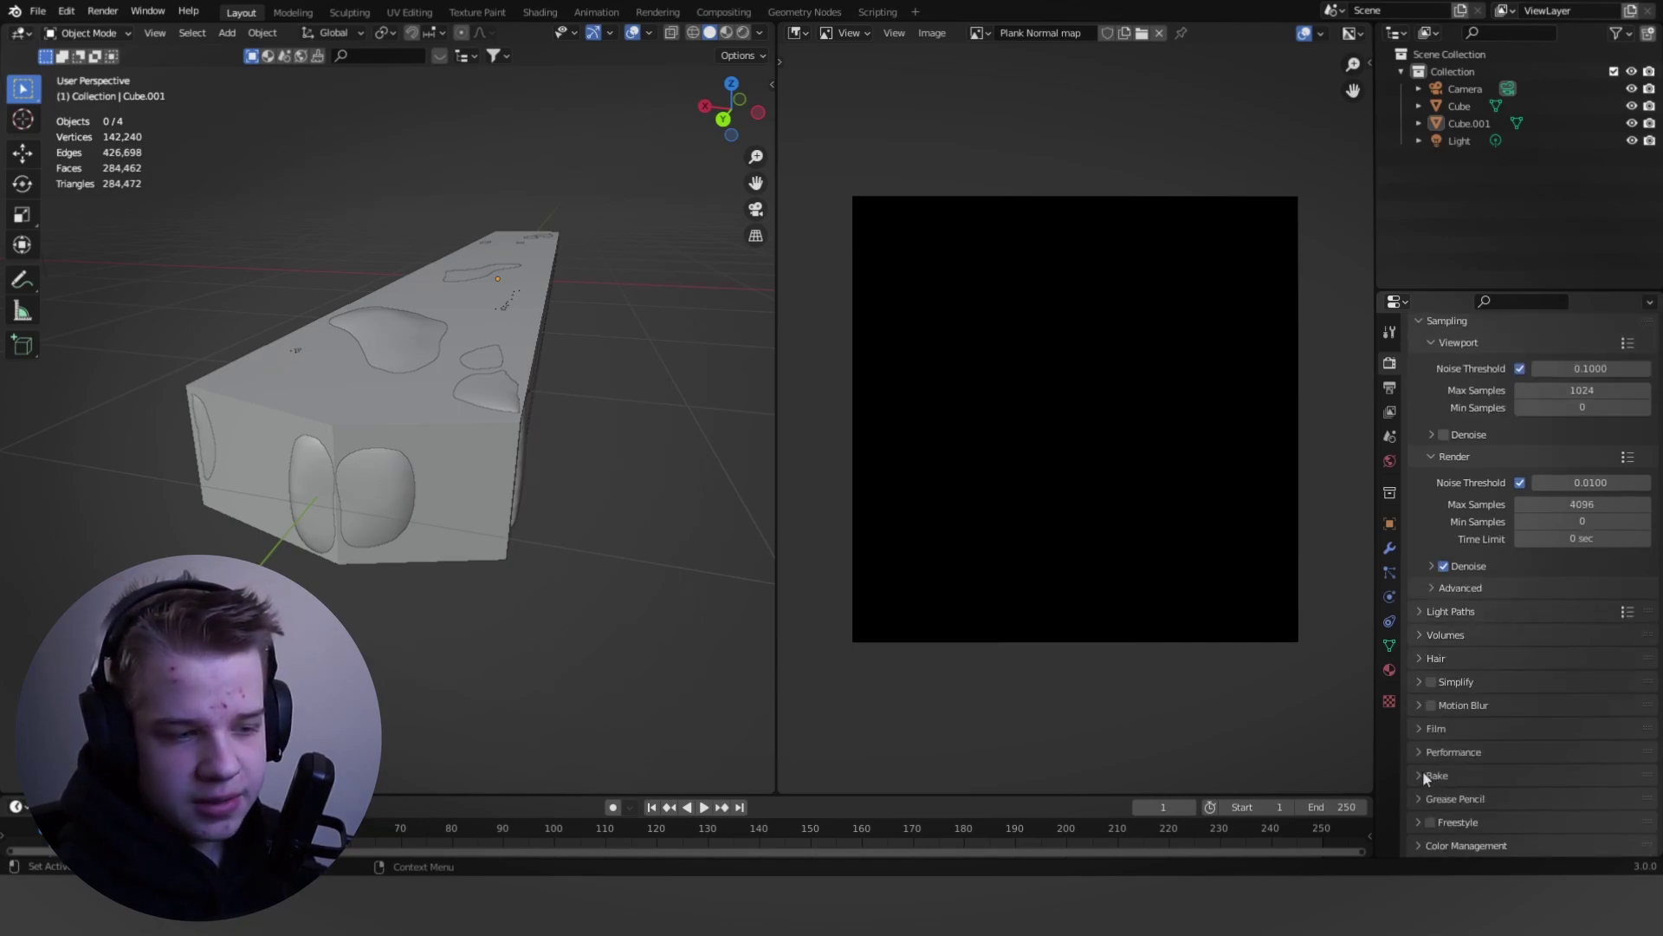
scroll(1429, 771, up, 3)
click(1563, 359)
click(1535, 383)
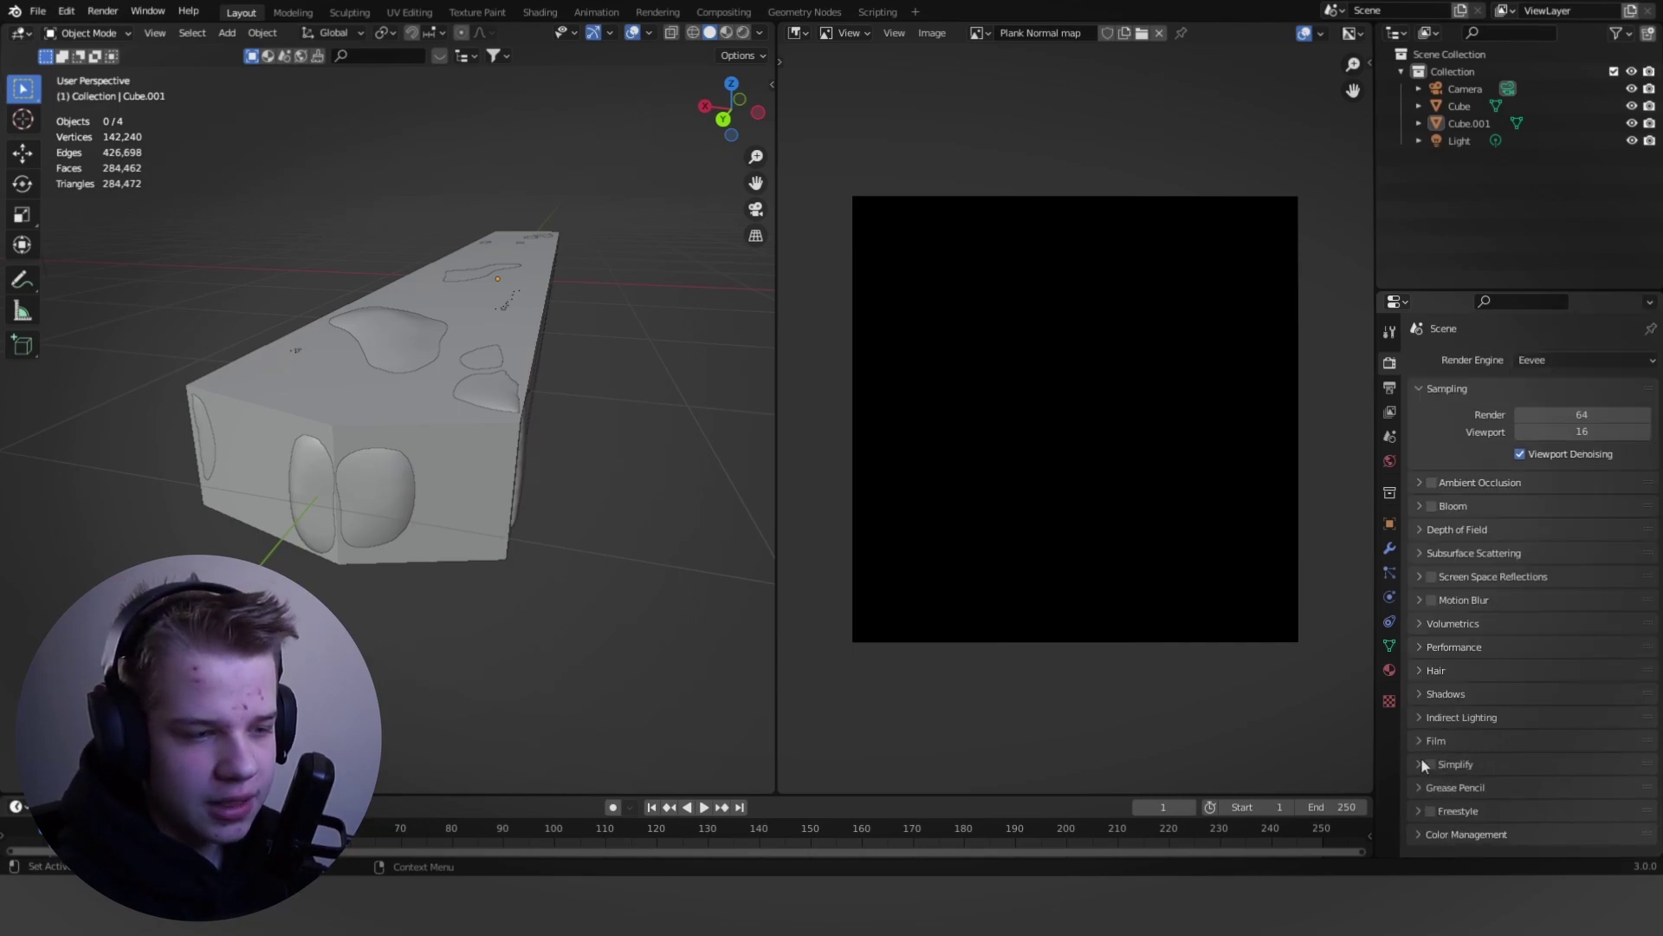
click(1563, 360)
click(1545, 417)
Step: Expand the Cycles Bake settings and set the bake type to Normal
scroll(1521, 544, down, 3)
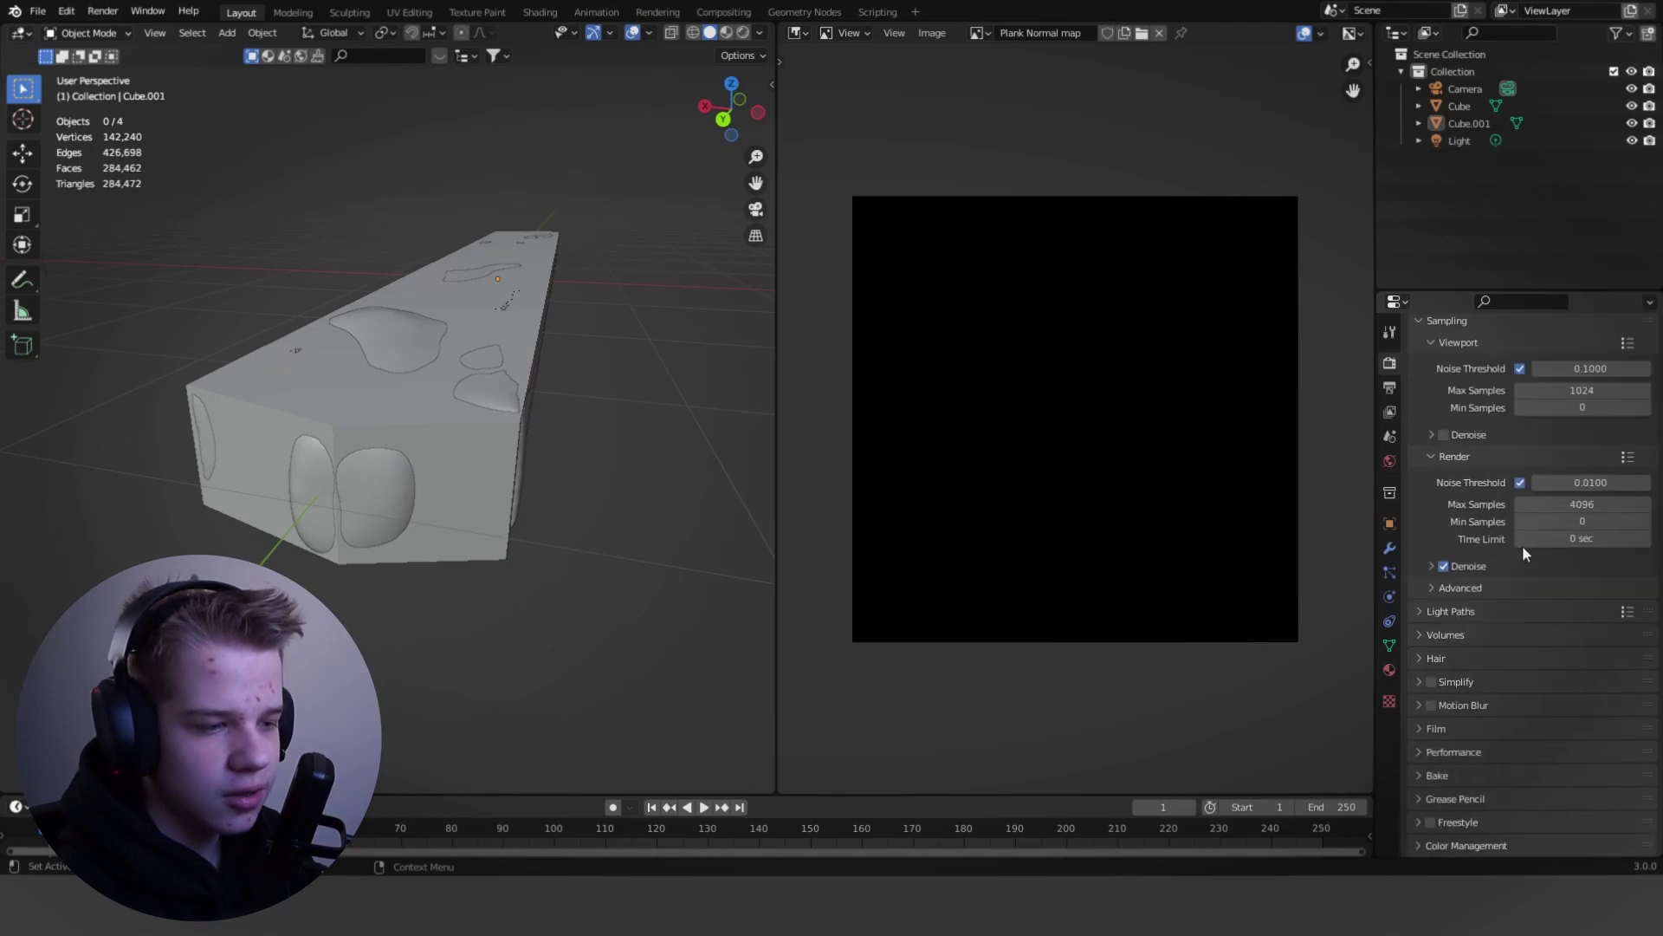
click(1416, 777)
scroll(1546, 698, down, 8)
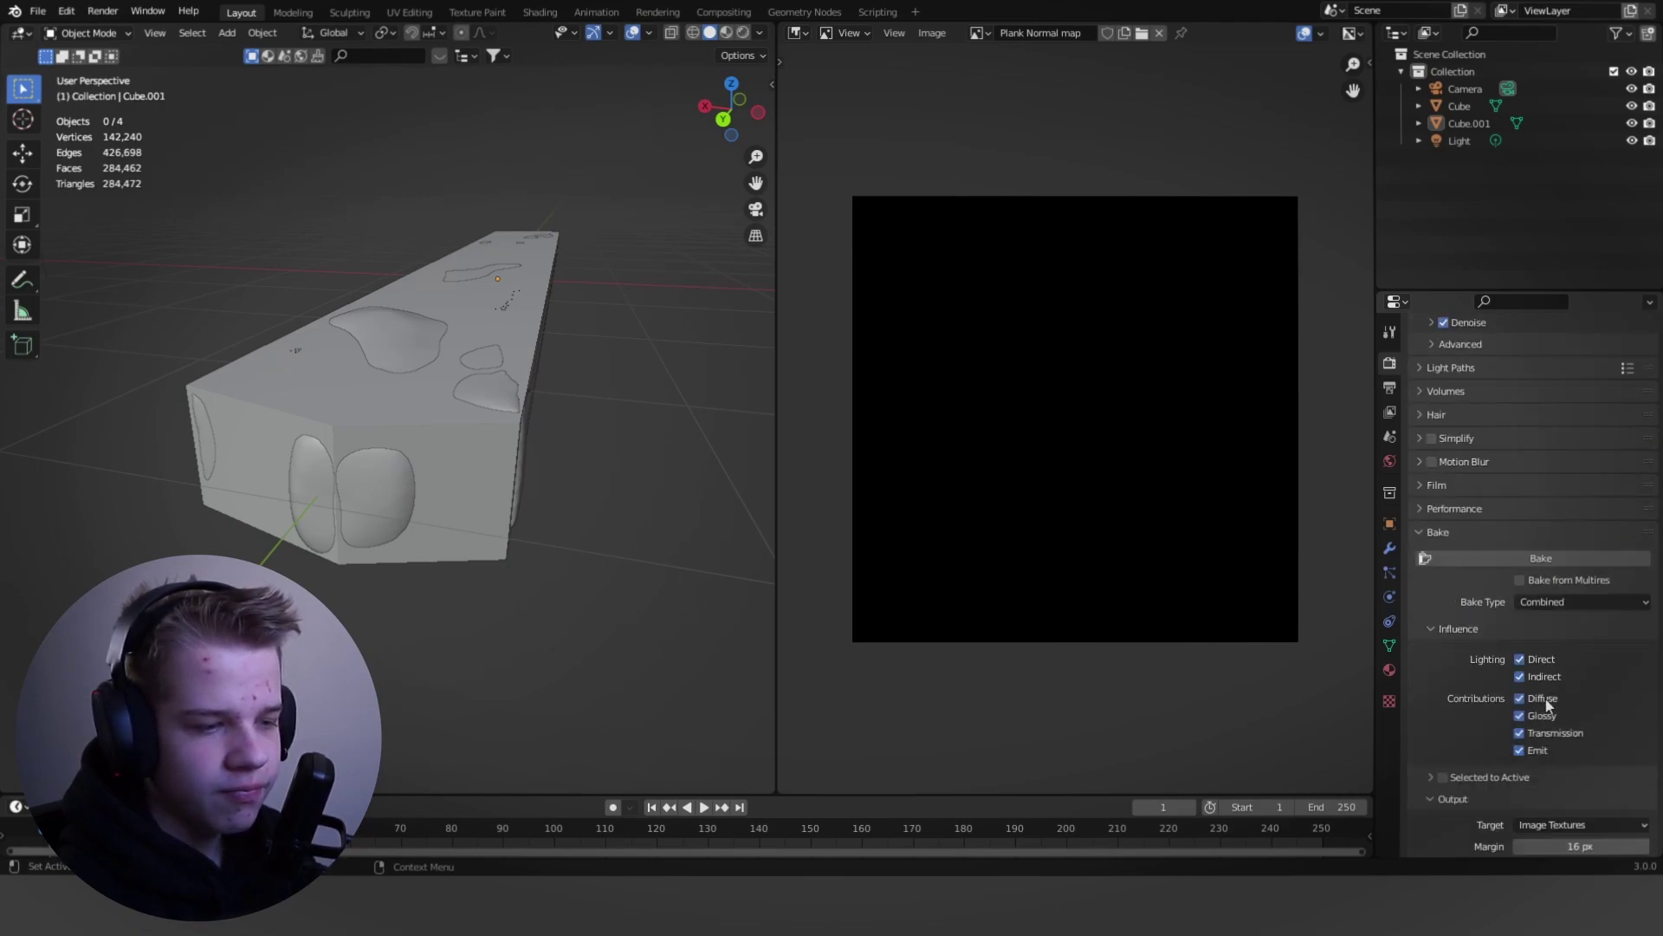
click(1561, 503)
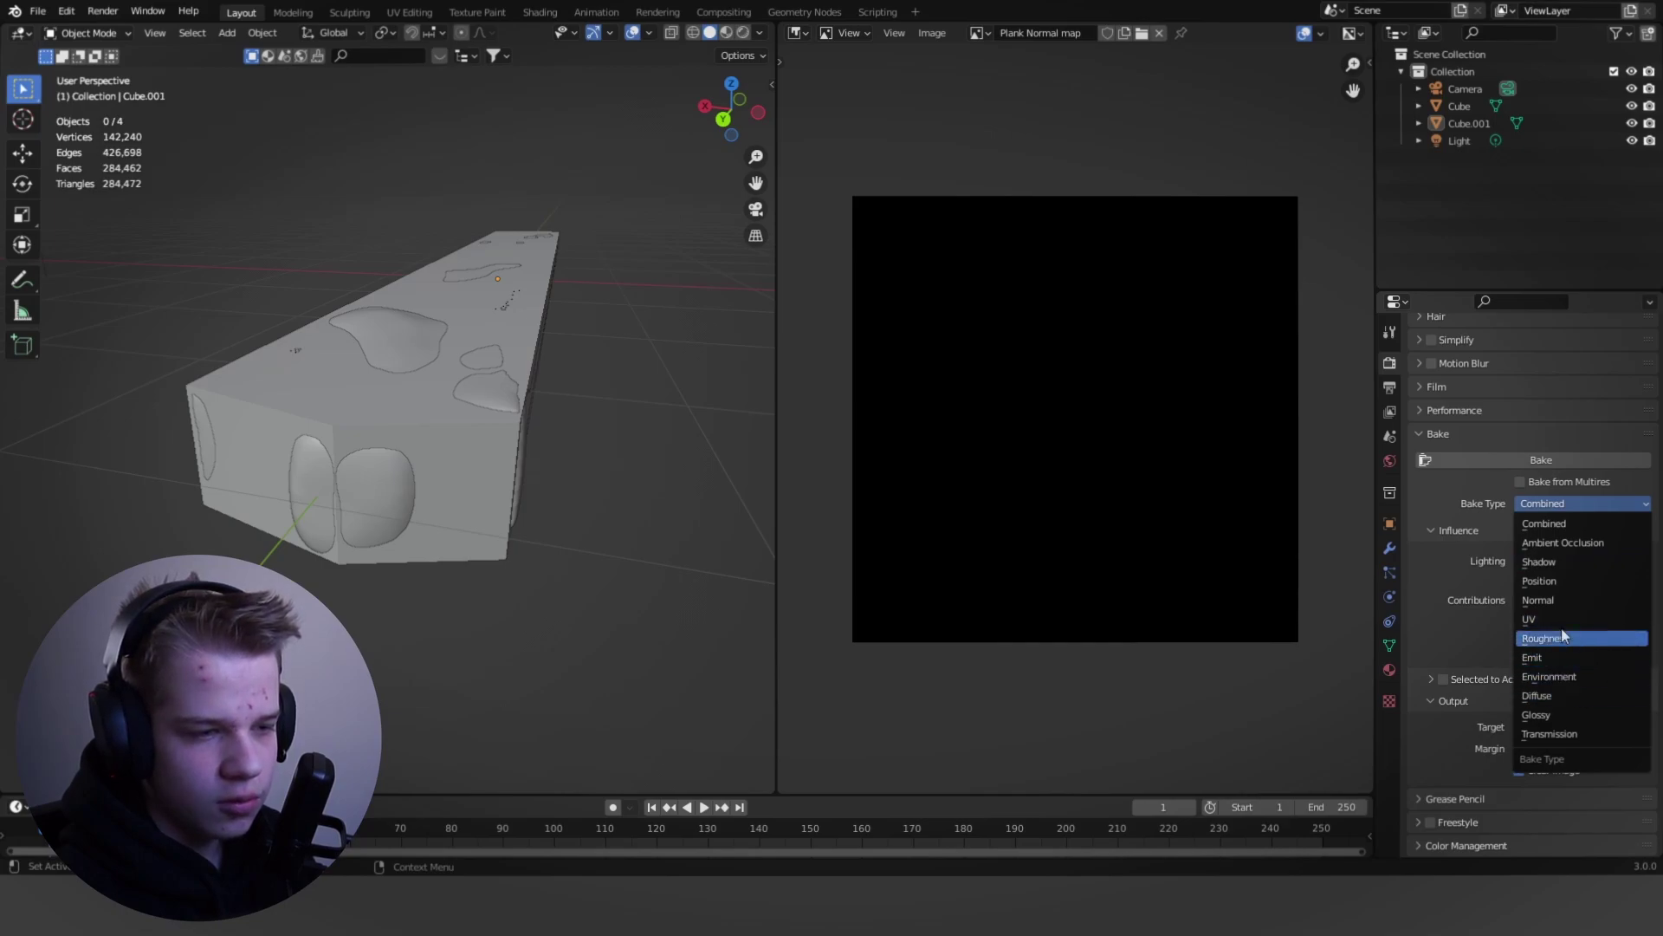
click(1538, 599)
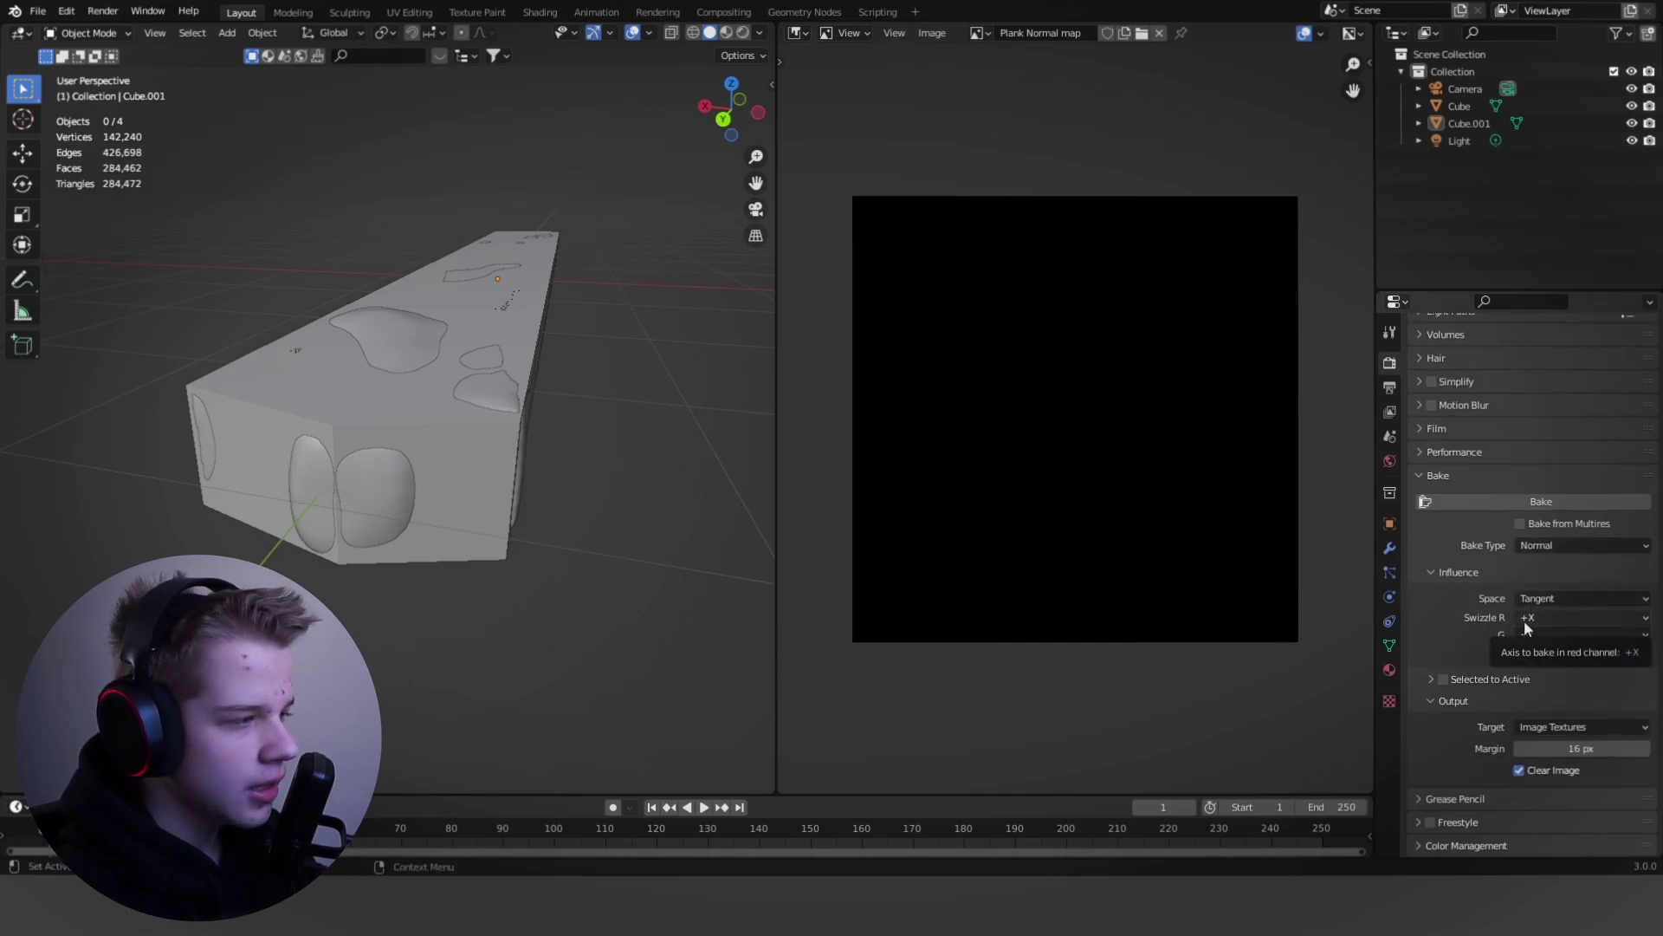
scroll(395, 550, down, 8)
Step: Enable Selected to Active for the bake and expand its options
middle_drag(395, 551, 434, 572)
scroll(465, 579, up, 7)
scroll(465, 579, up, 4)
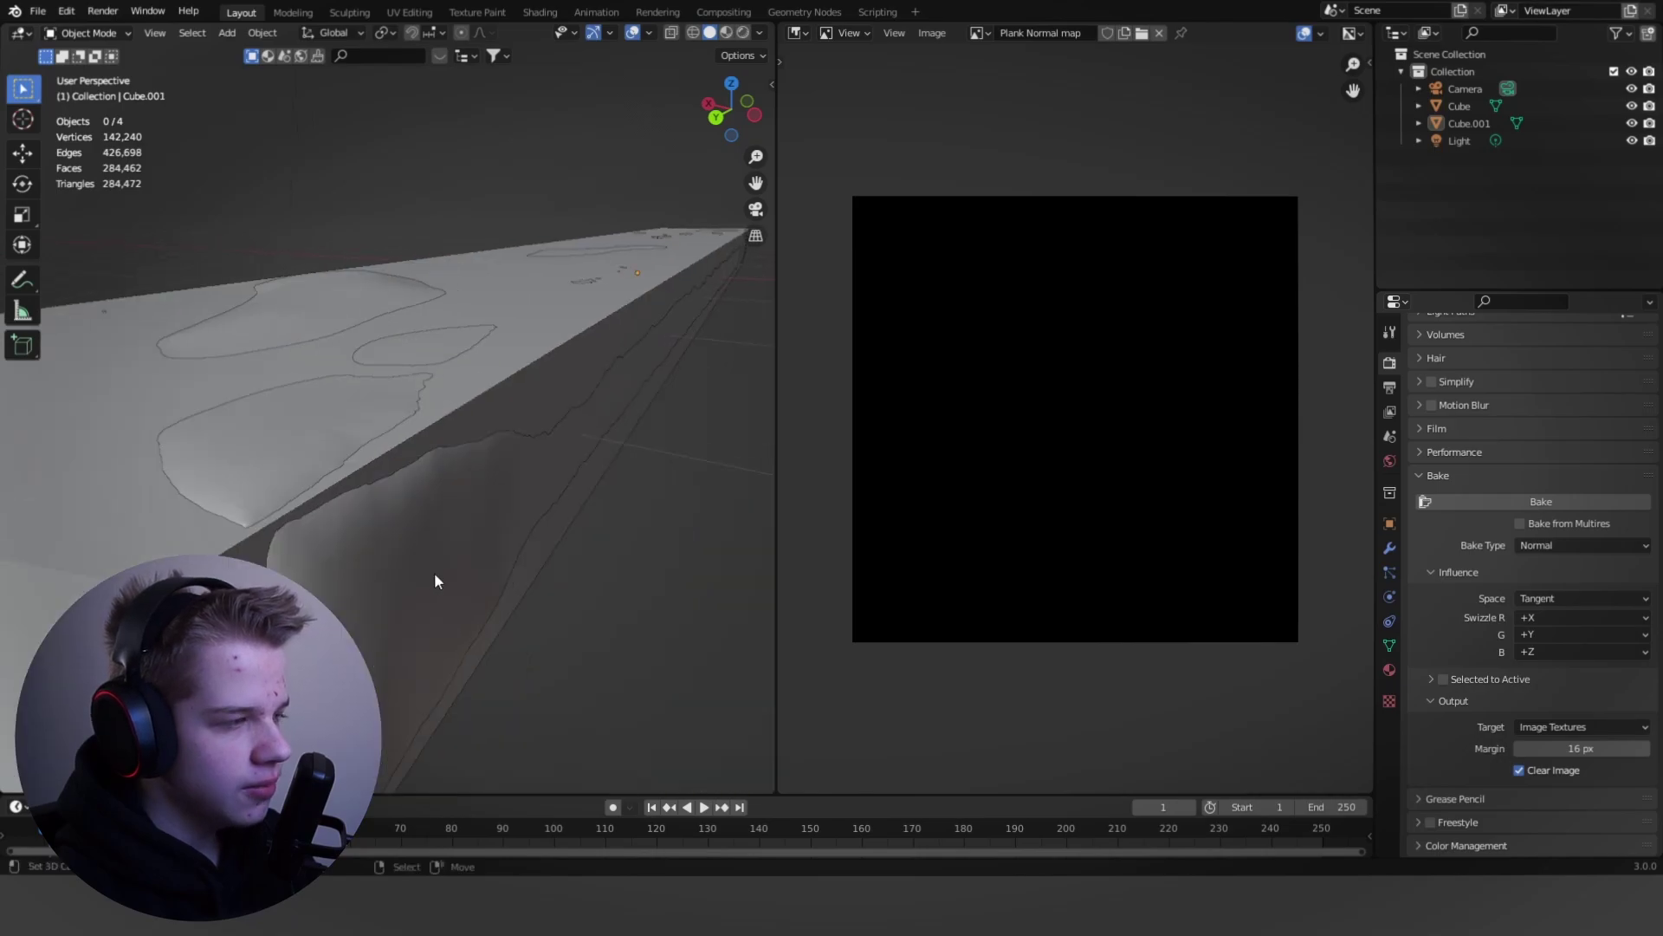
scroll(540, 570, down, 7)
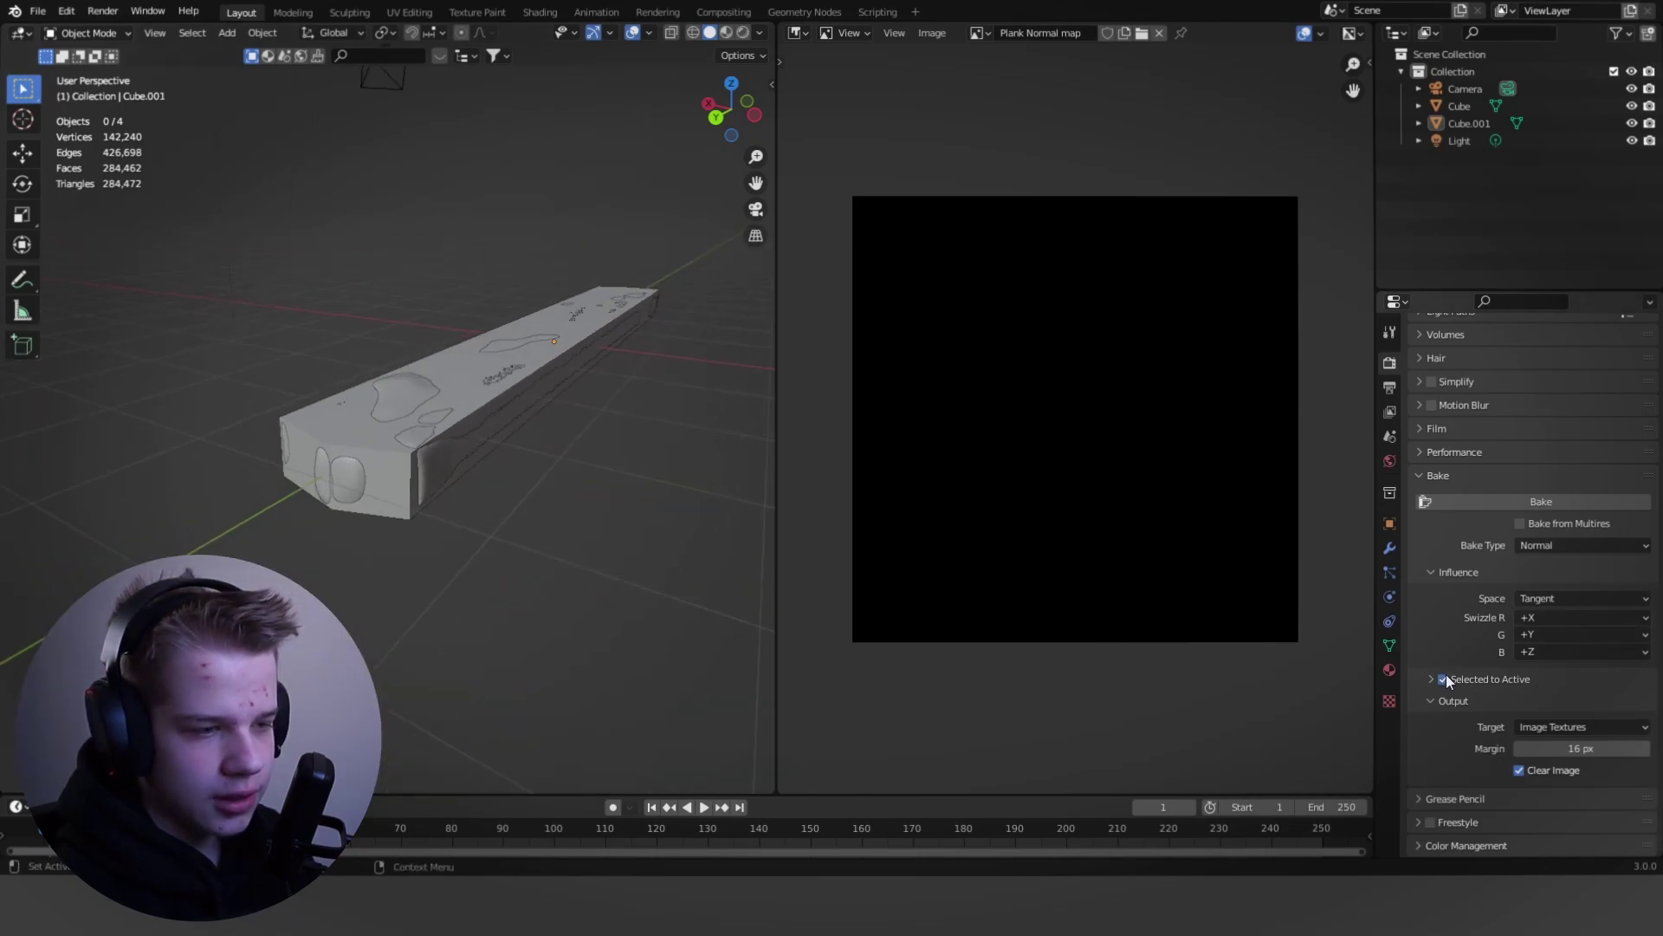
click(1423, 678)
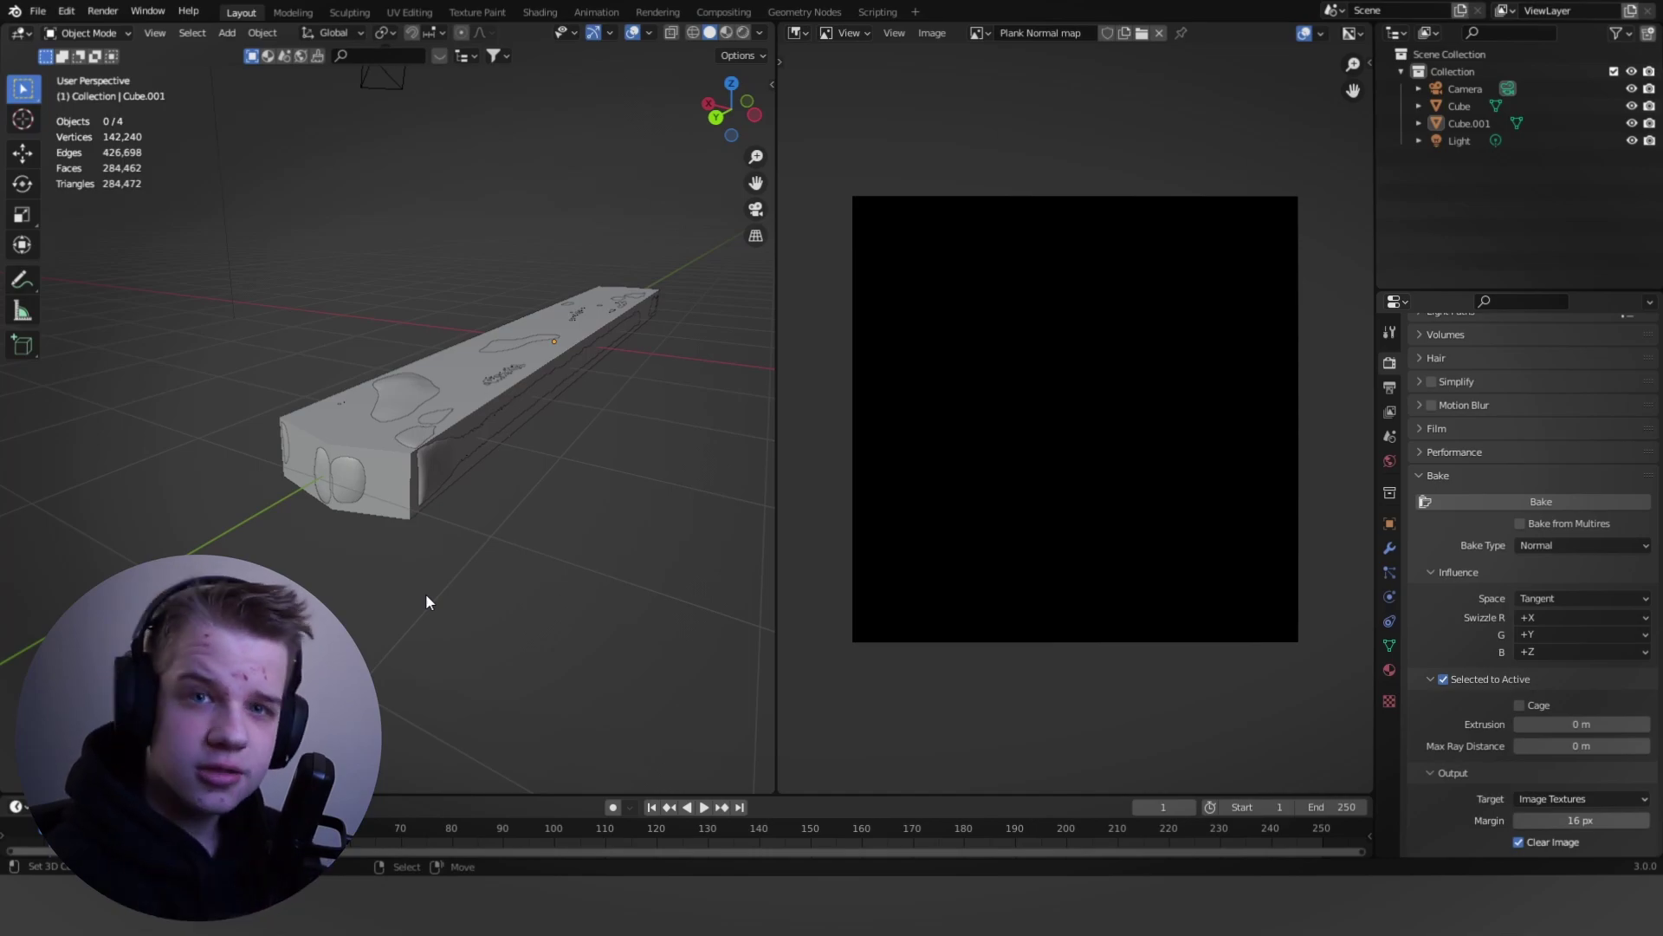
Step: Select the sculpted plank first and add the low-poly plank to the selection as the active object
click(441, 454)
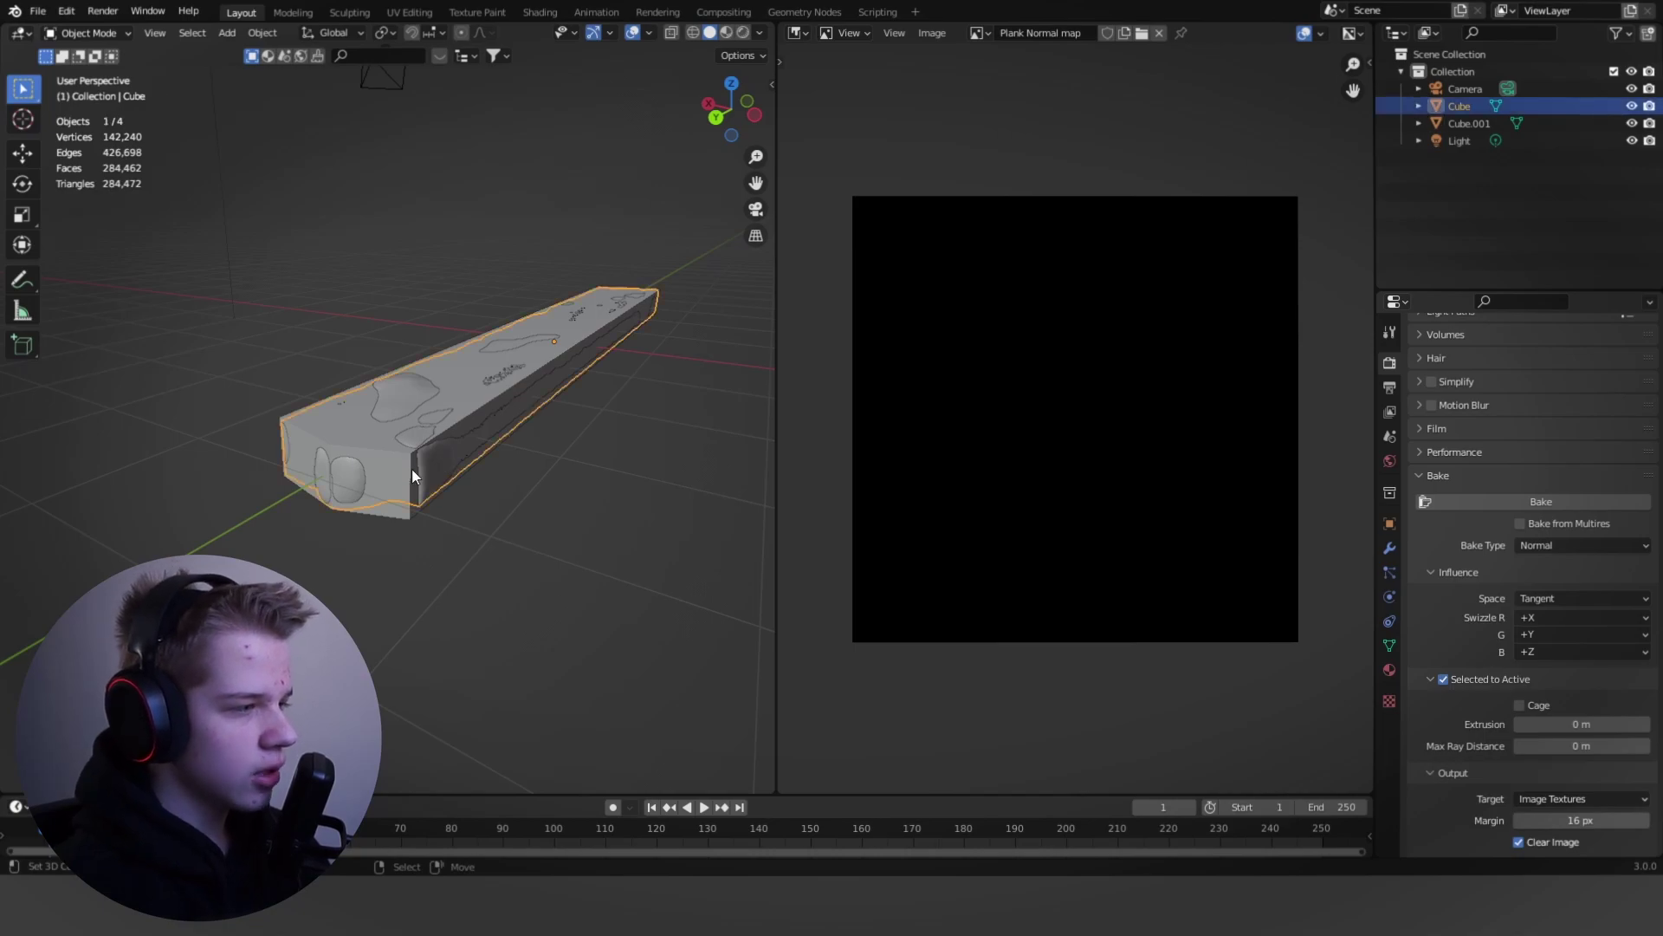
shift+click(403, 513)
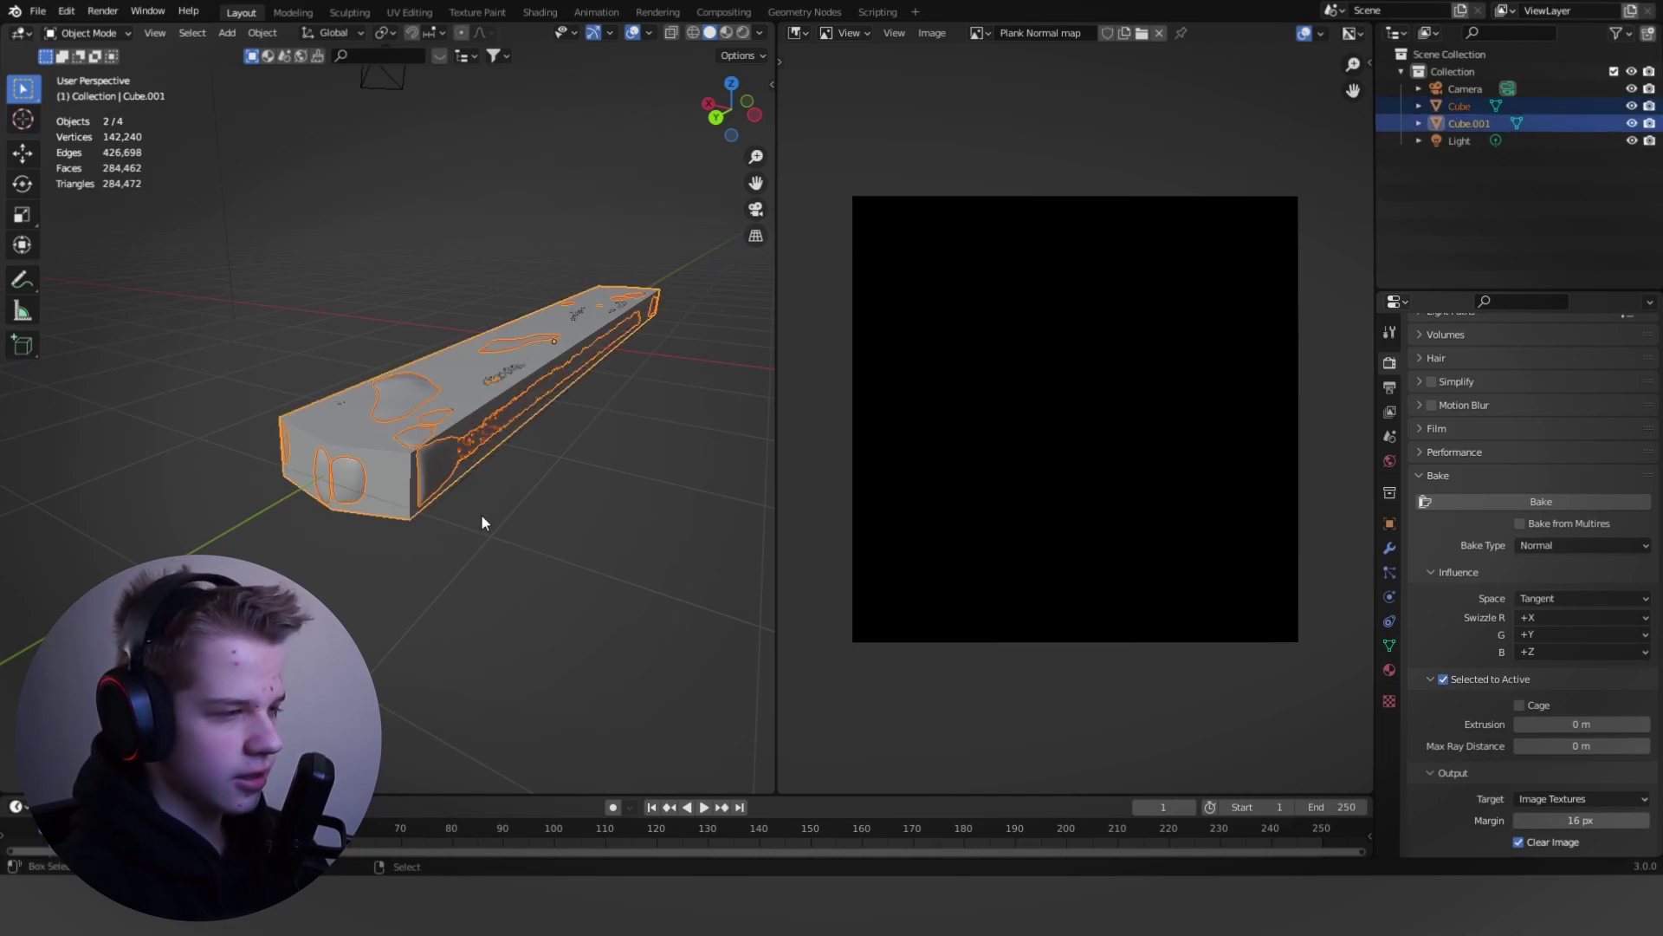
Step: Bake the sculpted plank's normals to the Plank Normal map with 0 m extrusion and inspect the baked image
shift+middle_drag(481, 513, 464, 532)
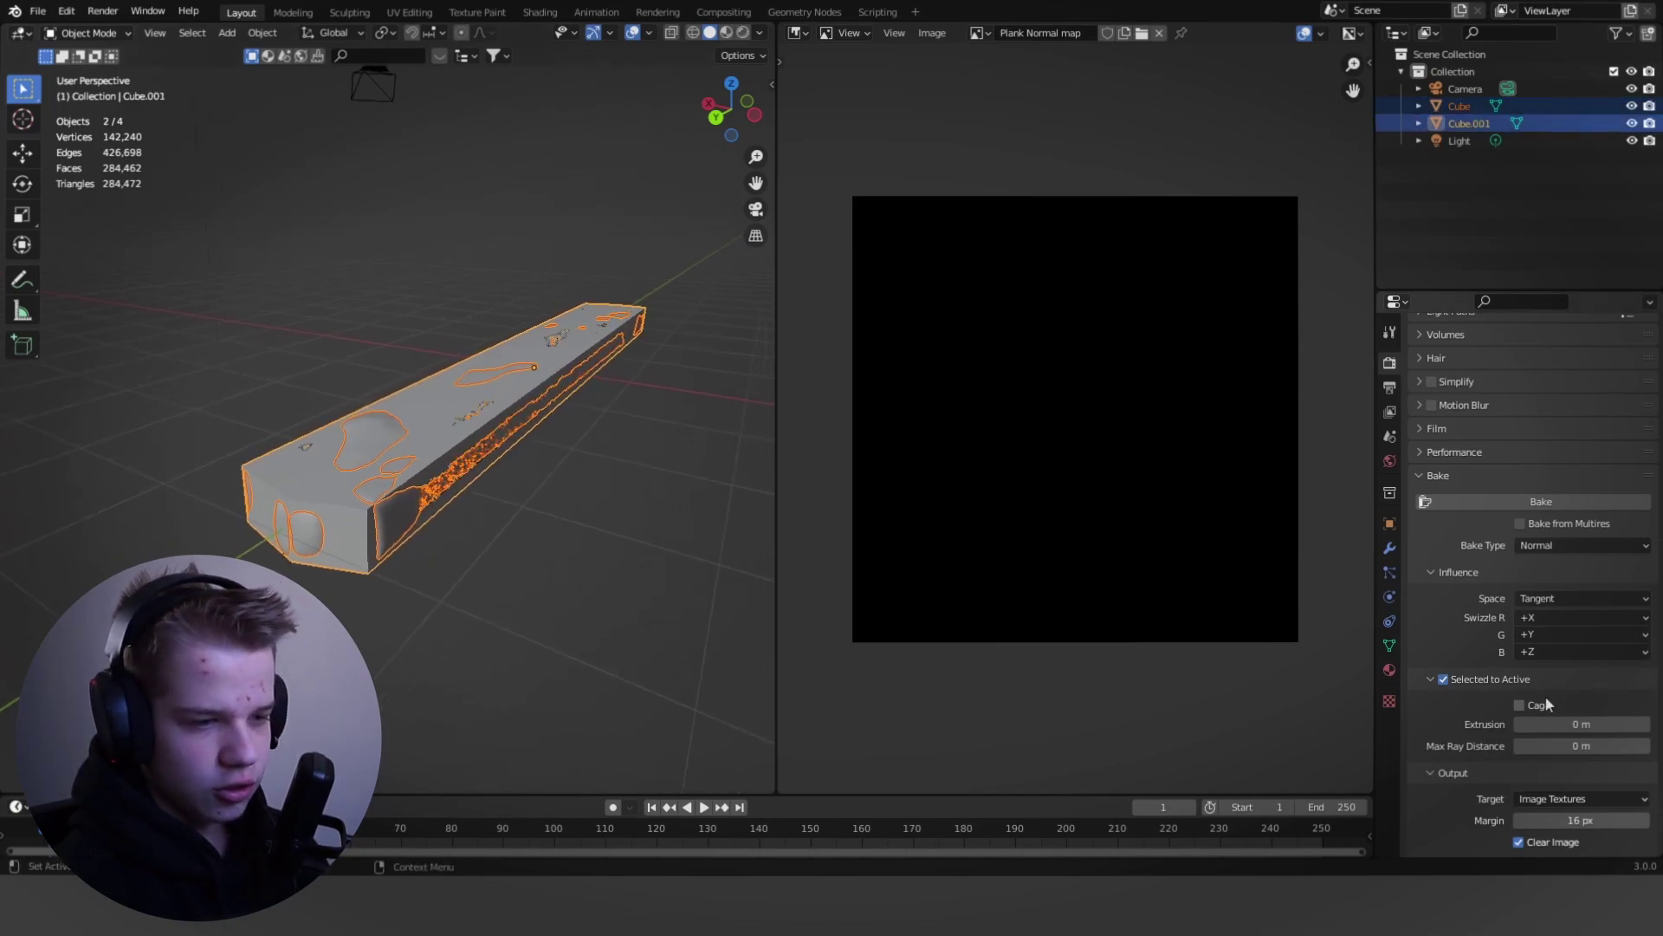
click(1579, 502)
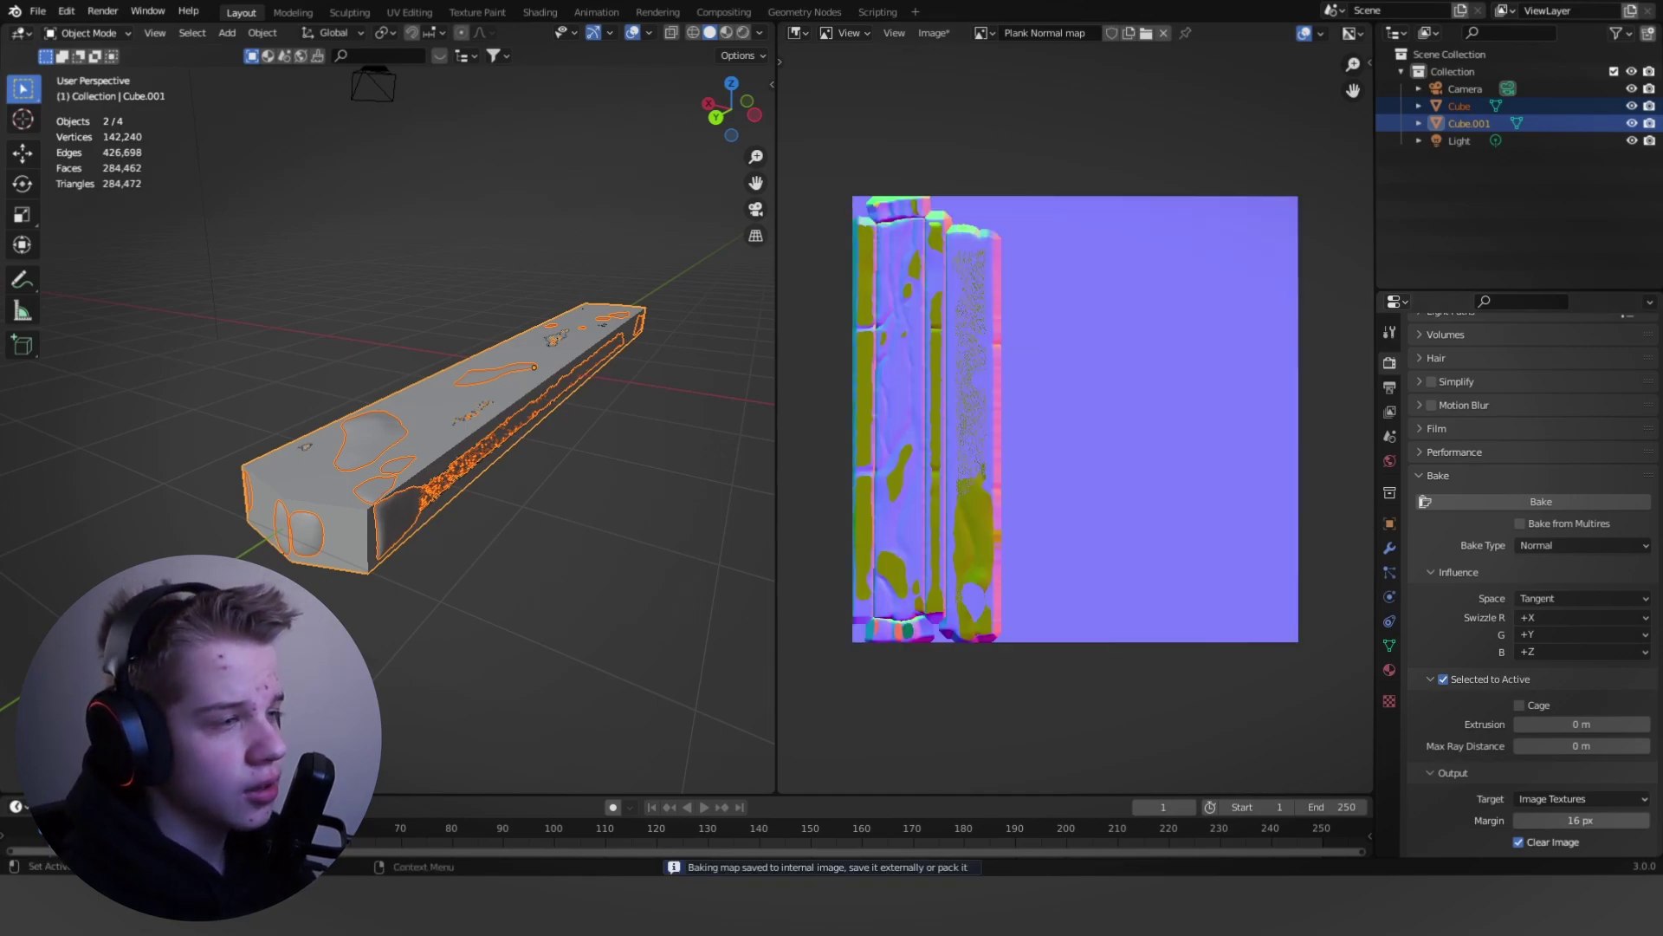
scroll(1038, 471, up, 5)
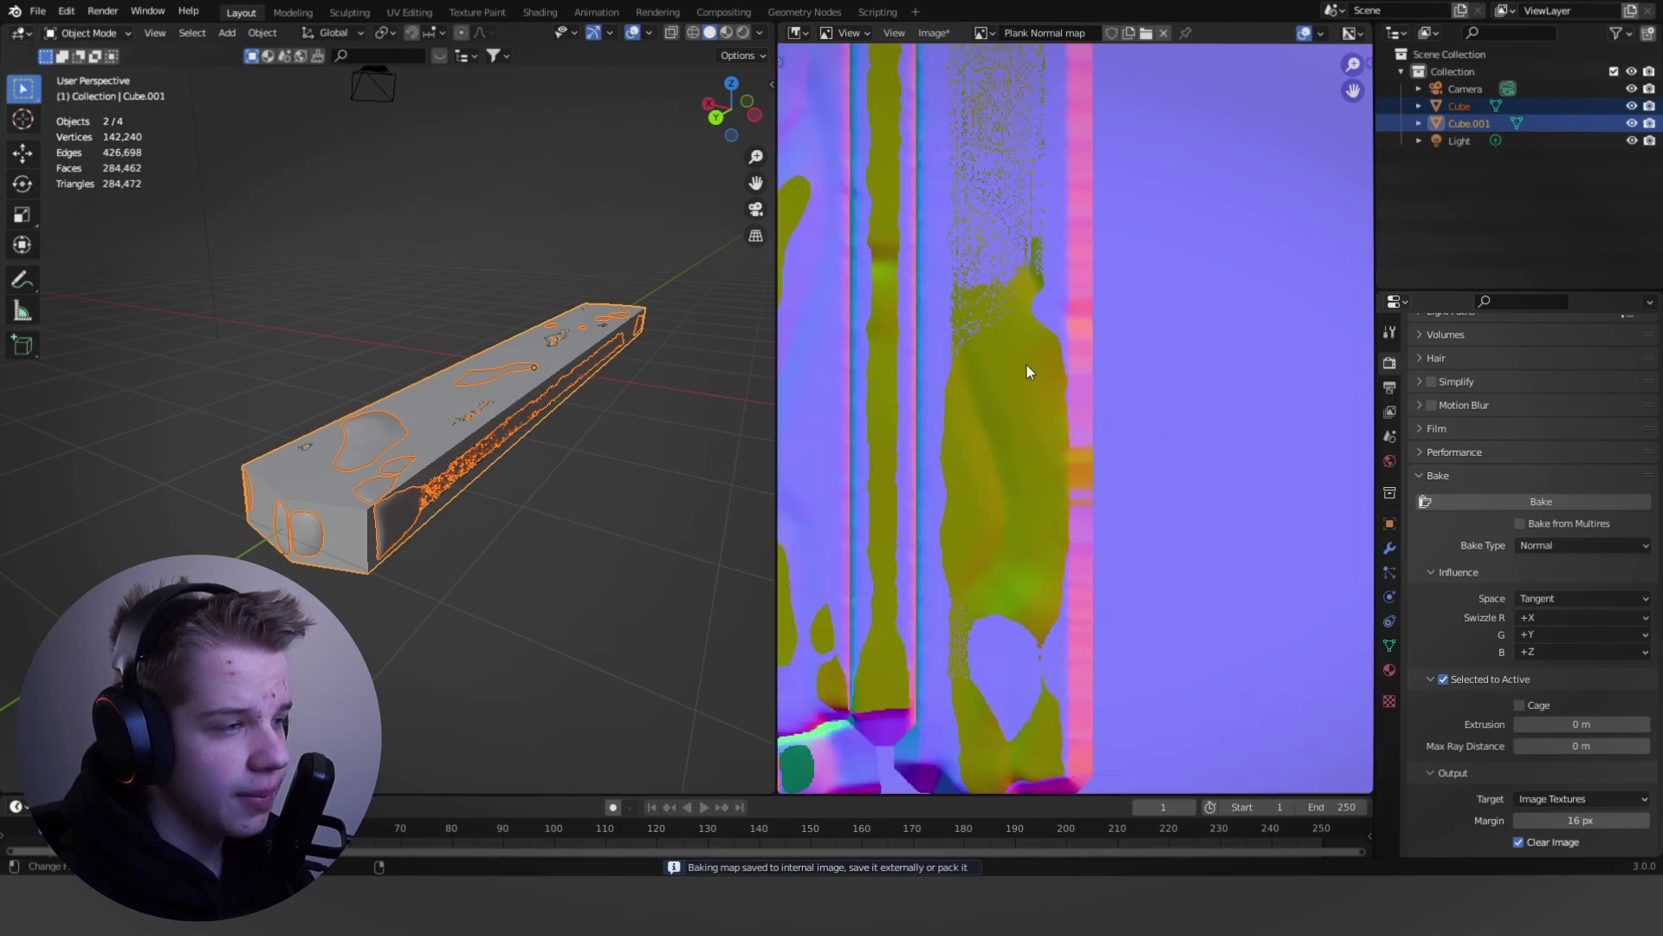
scroll(977, 307, down, 3)
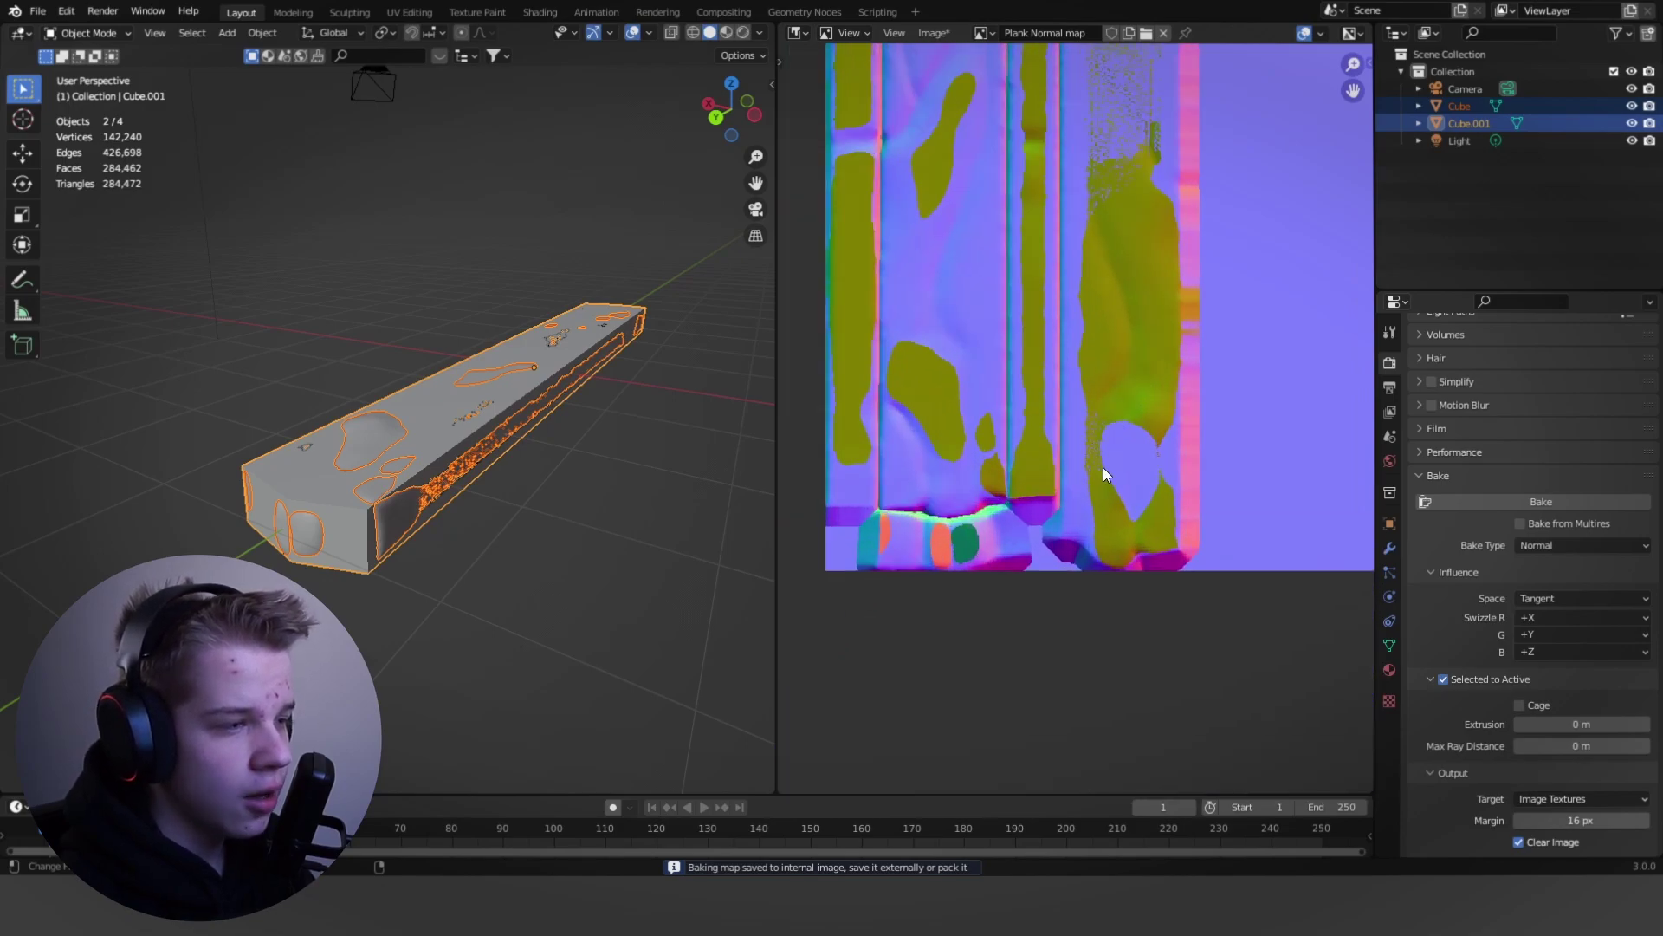
scroll(1114, 272, up, 2)
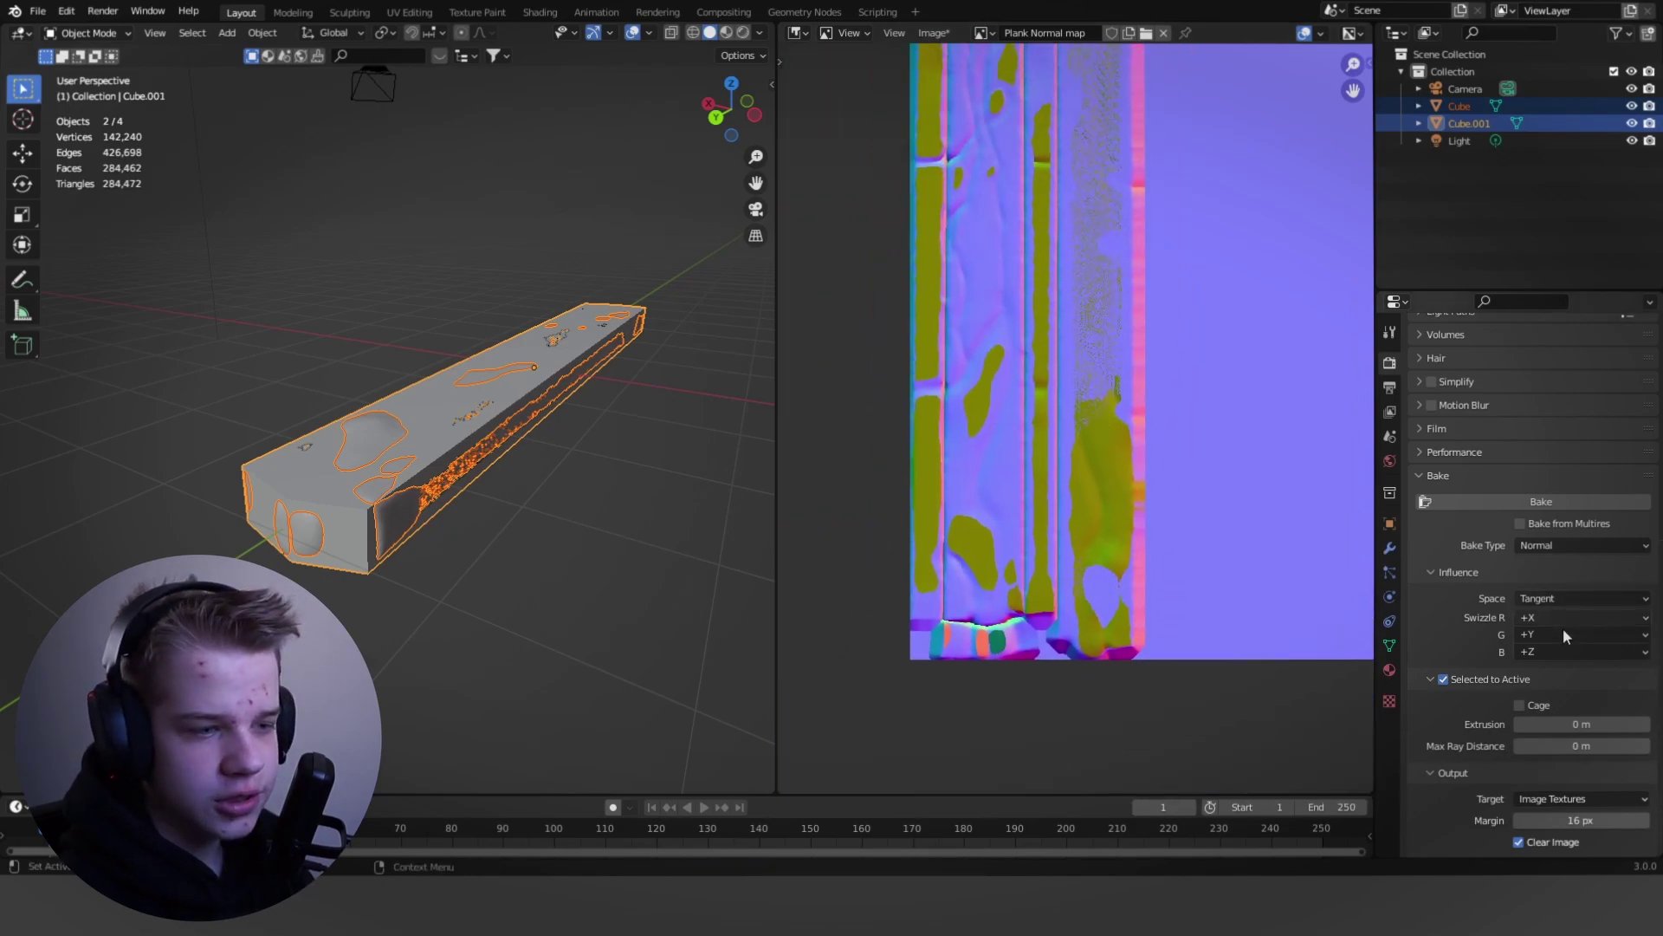
Step: Clear the selection, then reselect the sculpted plank first and the low-poly plank as the active object
scroll(400, 500, up, 3)
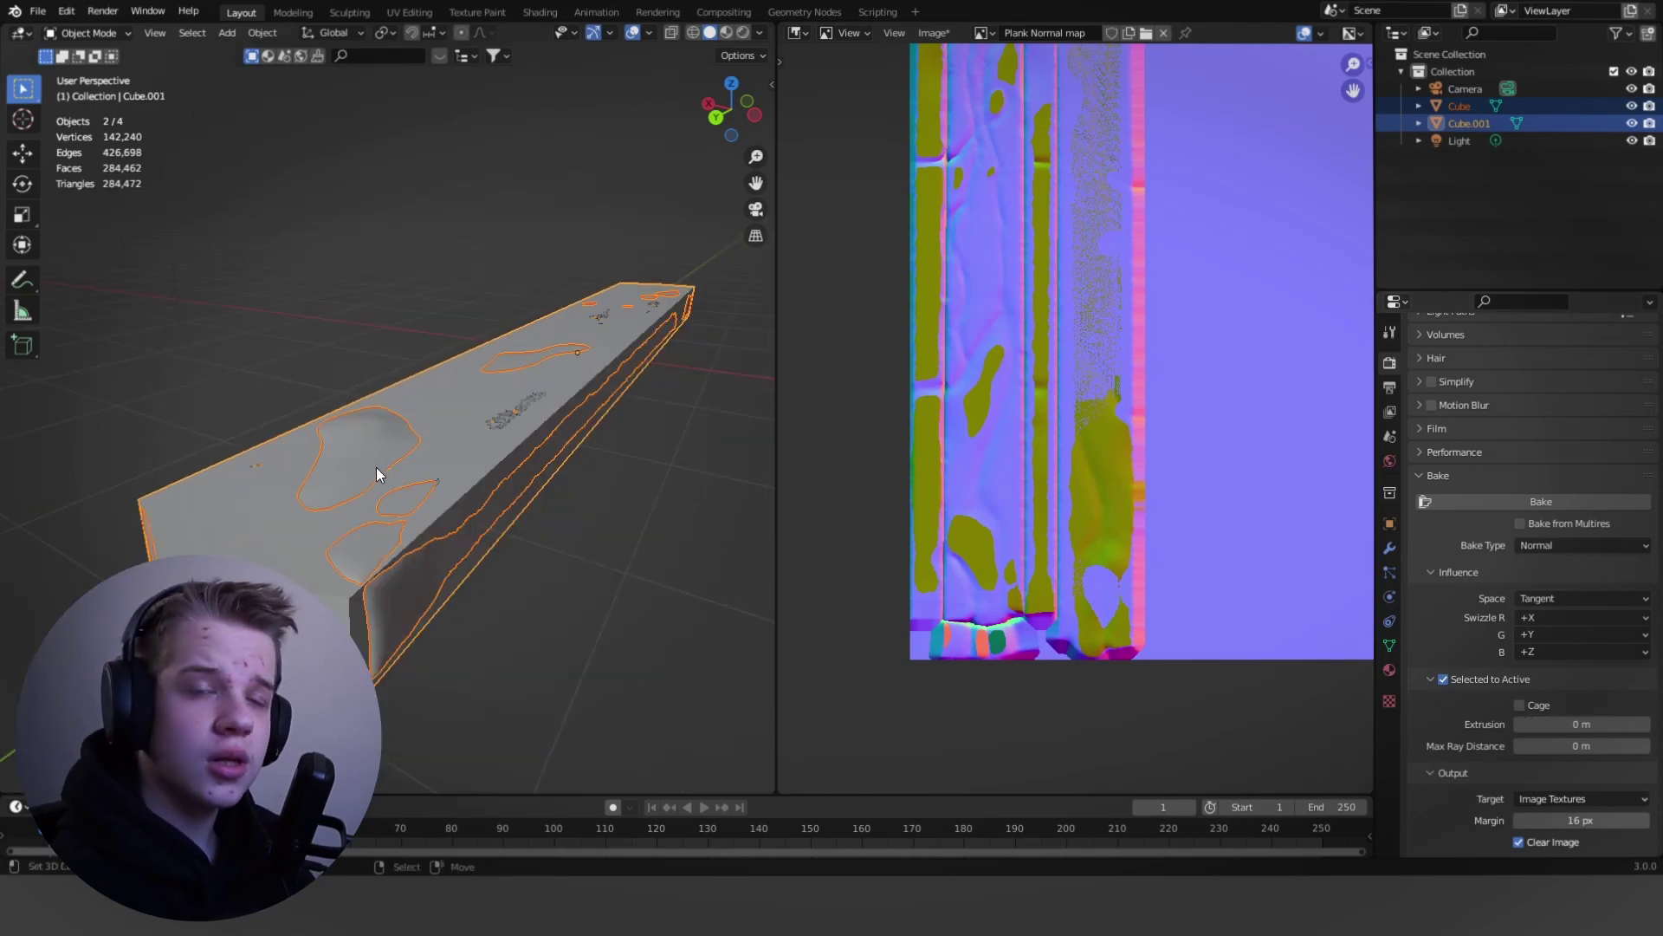
middle_drag(354, 466, 405, 523)
key(alt+a)
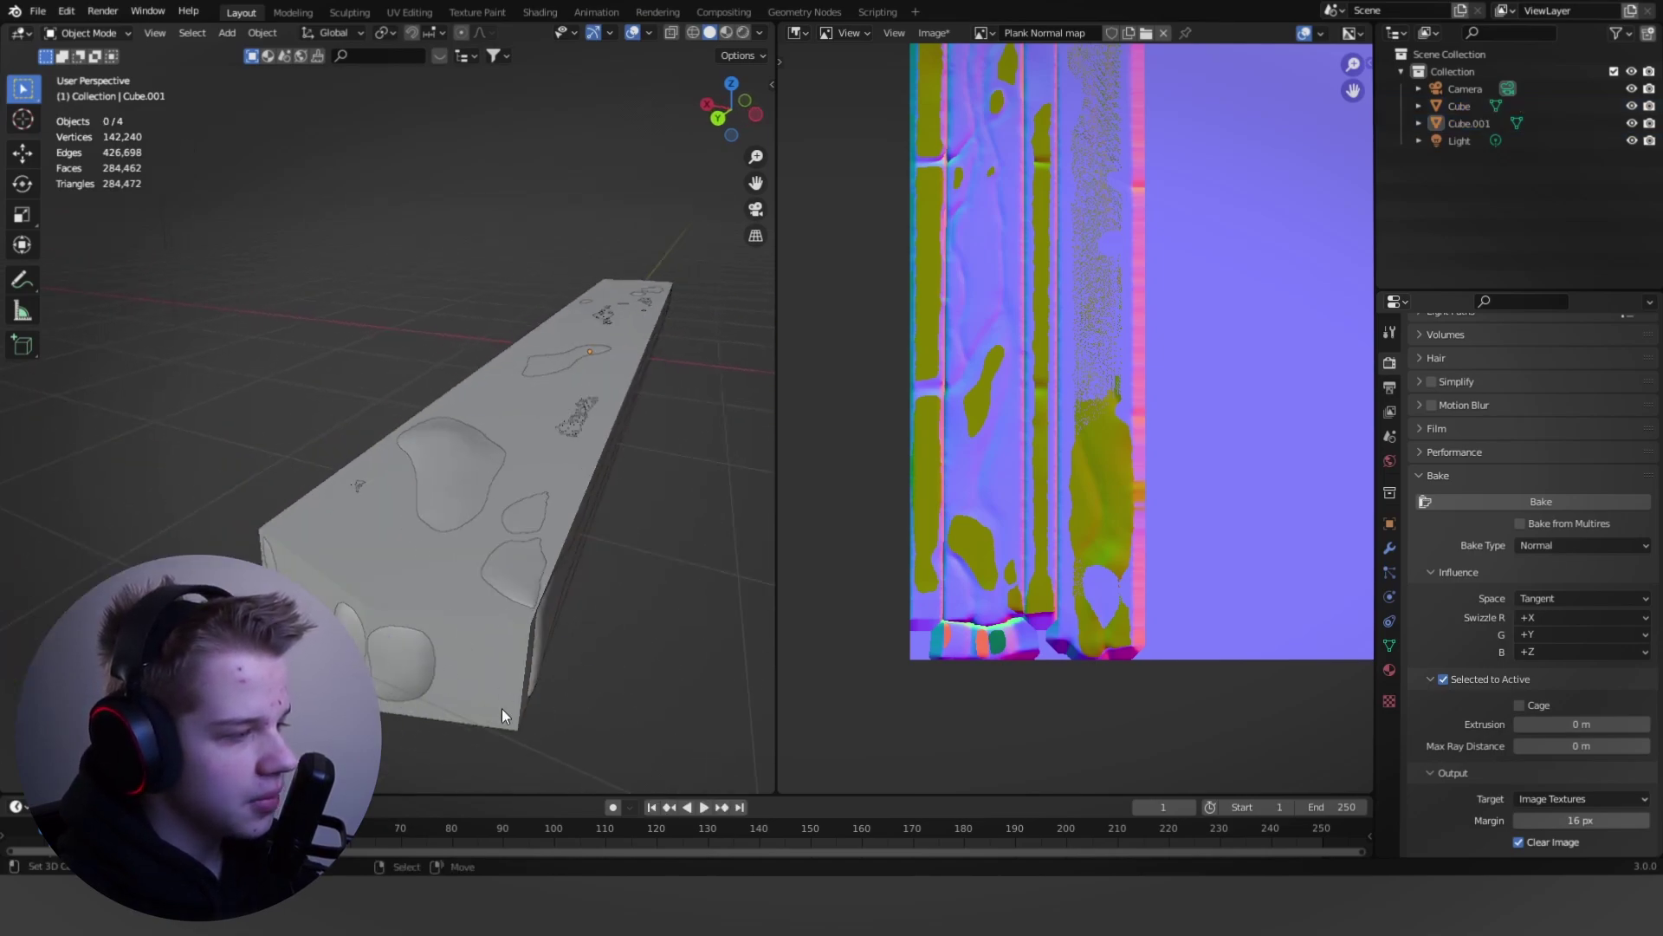
click(525, 683)
click(524, 686)
shift+click(472, 554)
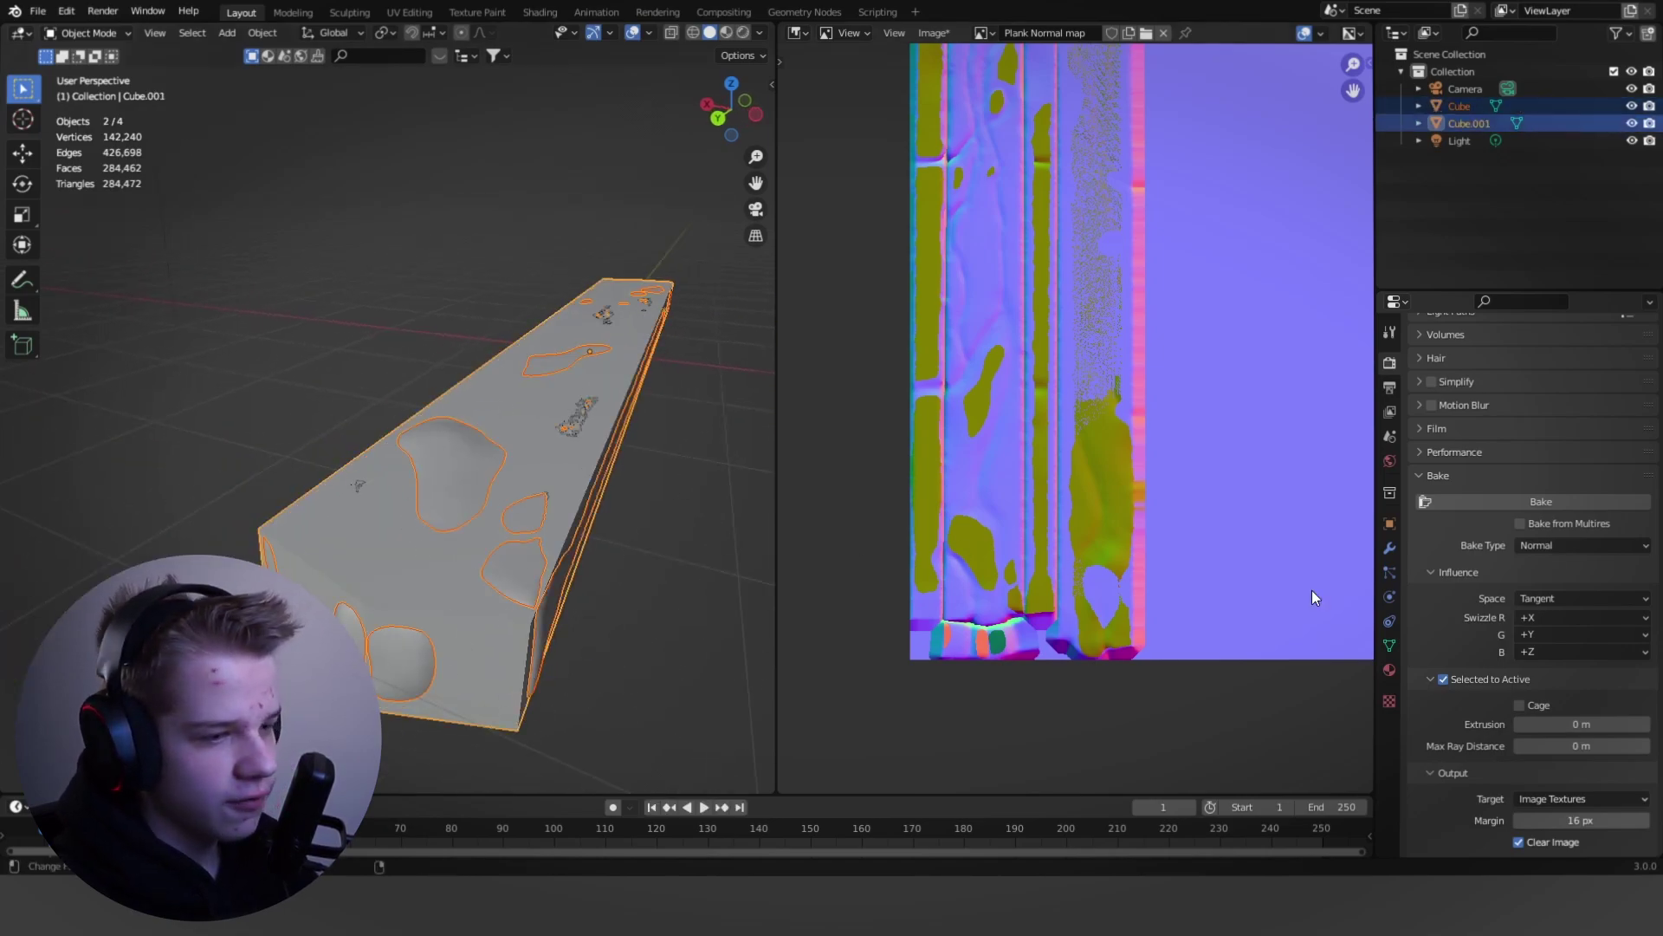
Step: Set the bake extrusion to 0.029 m, rebake the normal map, and check the image for missed areas
drag(1585, 724, 1603, 724)
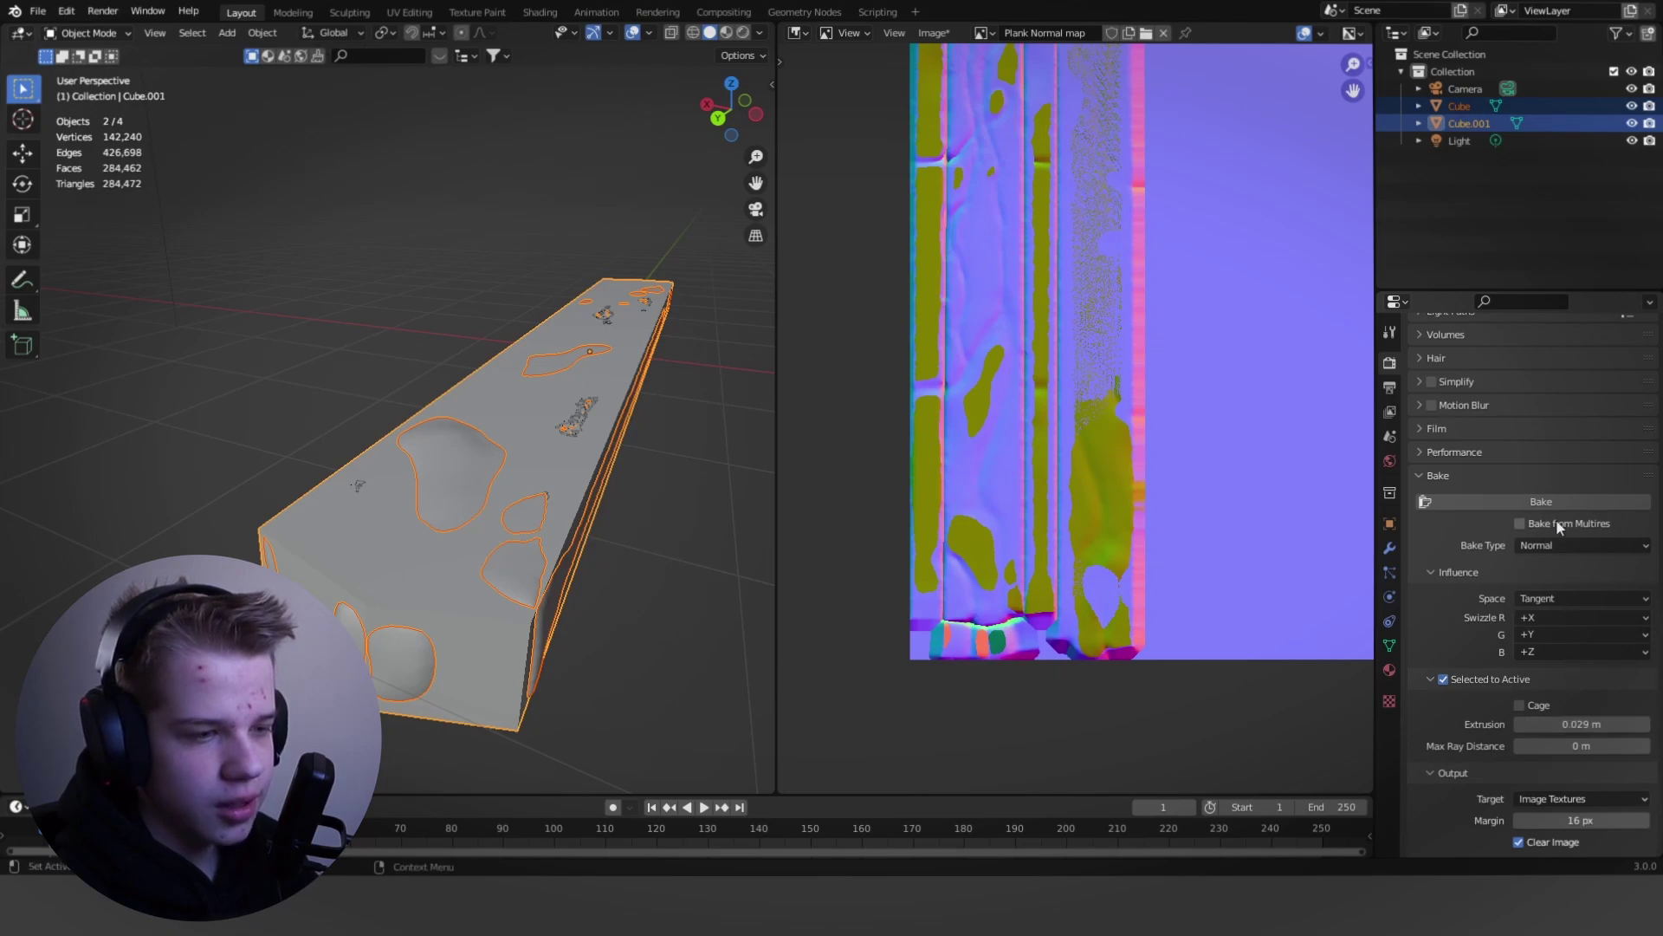
click(1562, 501)
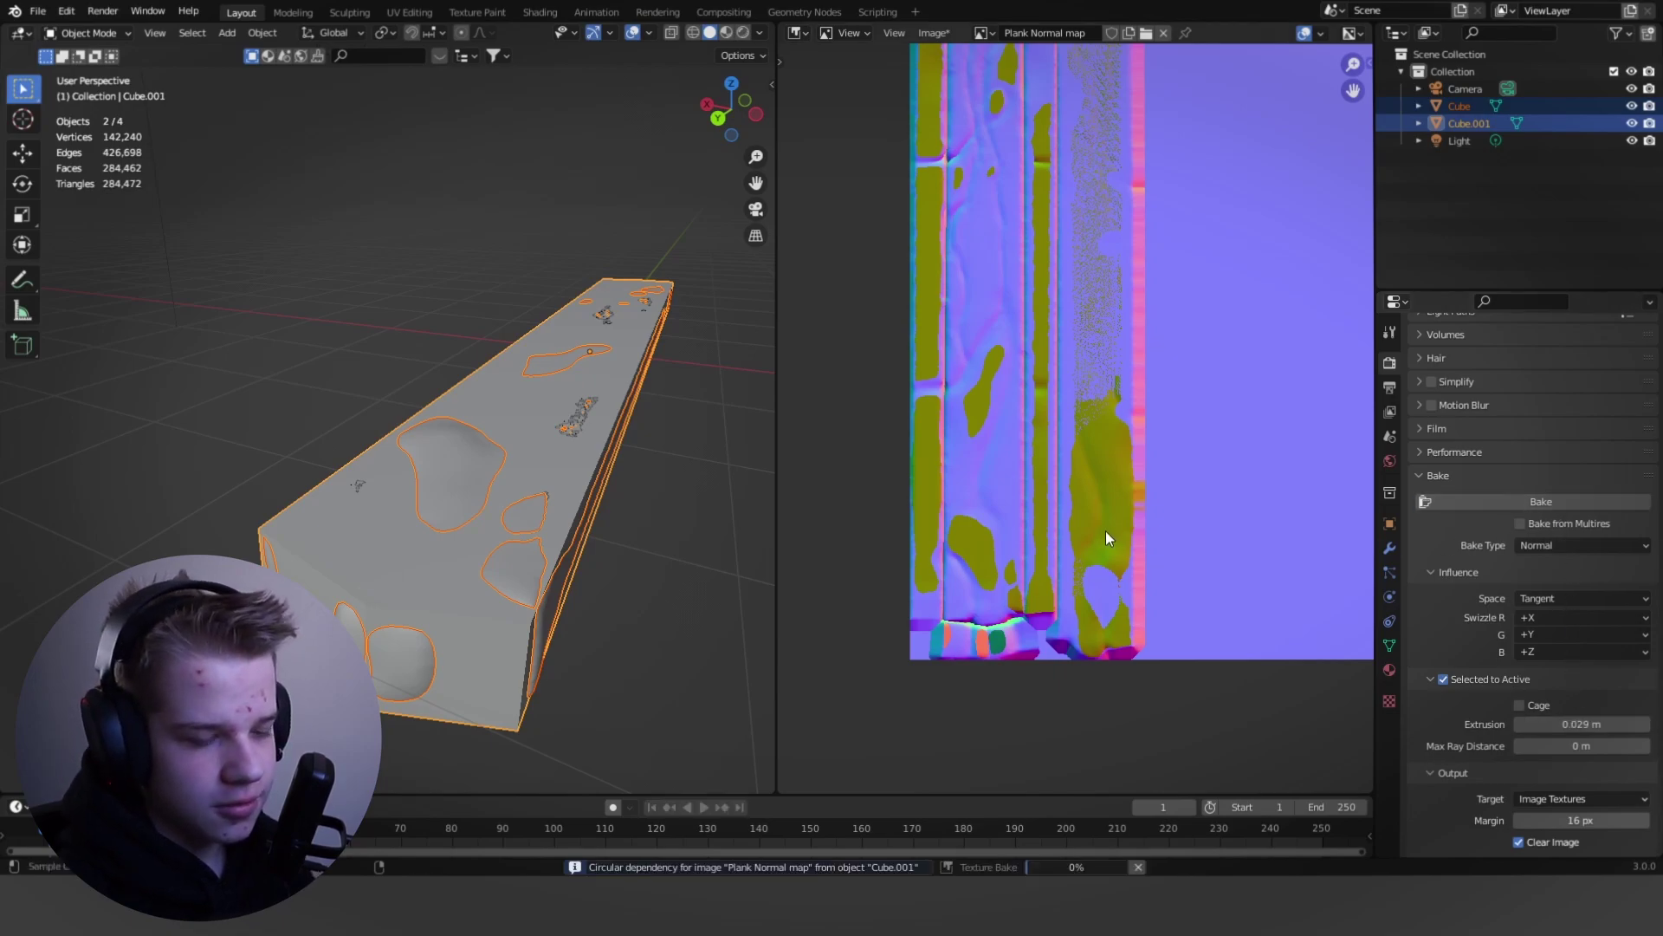
scroll(1105, 532, down, 4)
middle_drag(1102, 223, 1104, 258)
scroll(1104, 259, up, 3)
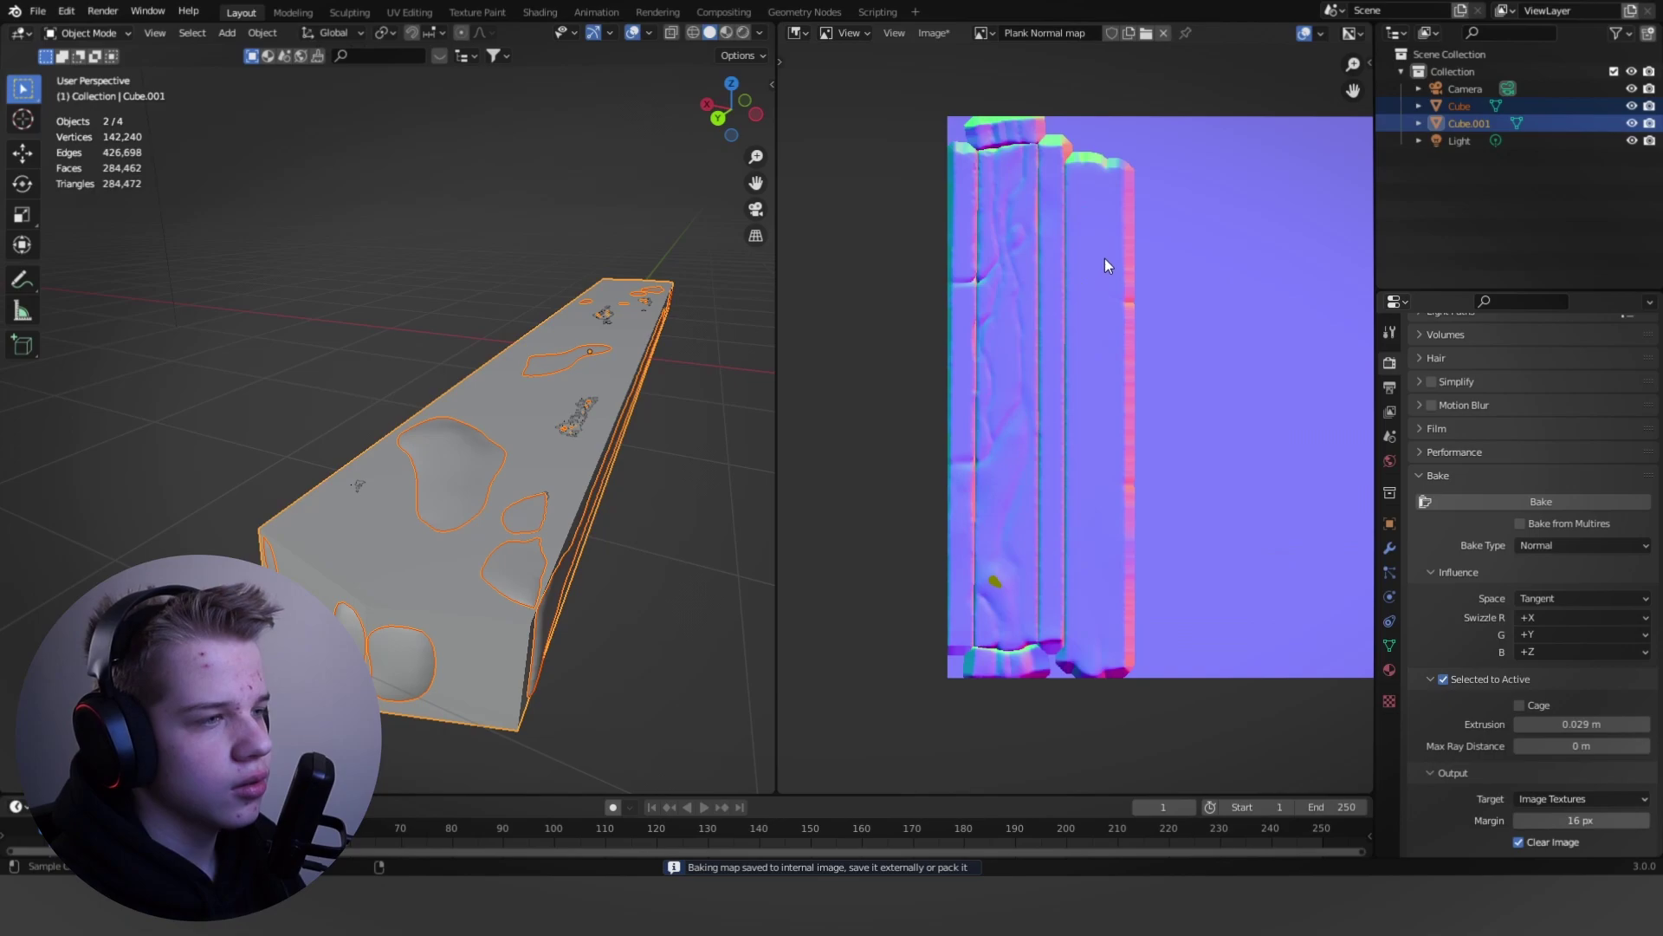
scroll(1055, 490, up, 2)
middle_drag(1055, 490, 1151, 423)
scroll(1089, 485, up, 1)
scroll(1081, 416, up, 4)
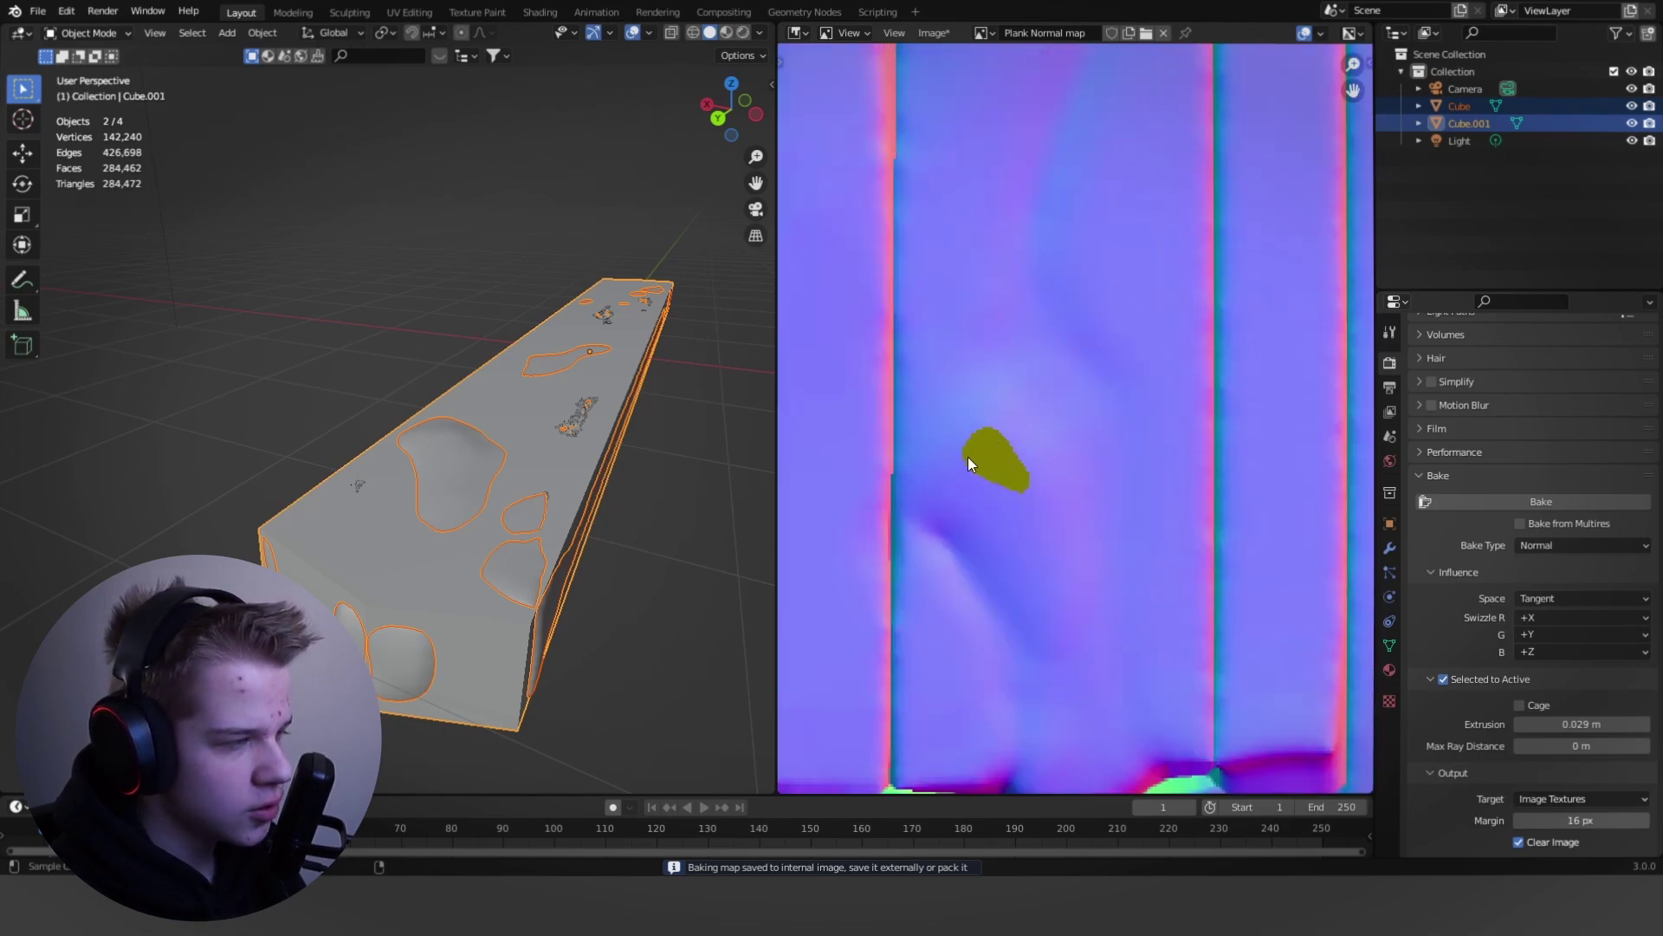
scroll(1043, 475, down, 2)
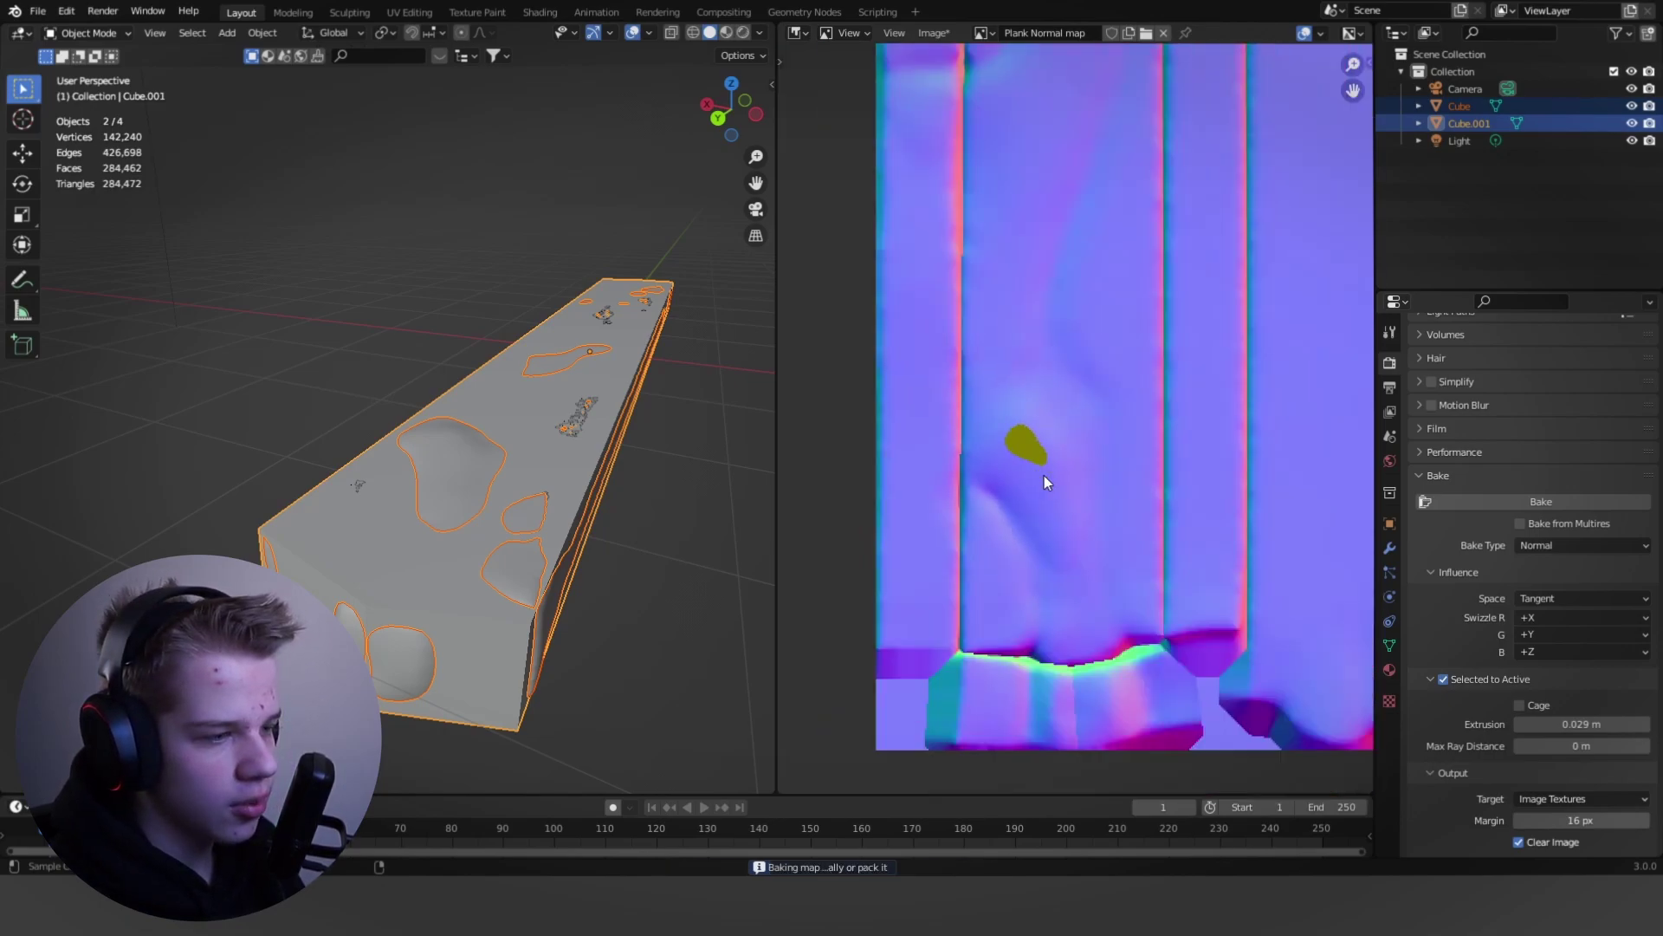
Step: Raise the bake extrusion to 0.037 m, rebake the normal map, and check the whole image
mouse_move(1572, 725)
mouse_down()
mouse_move(1600, 725)
mouse_move(1578, 724)
mouse_up()
click(1591, 499)
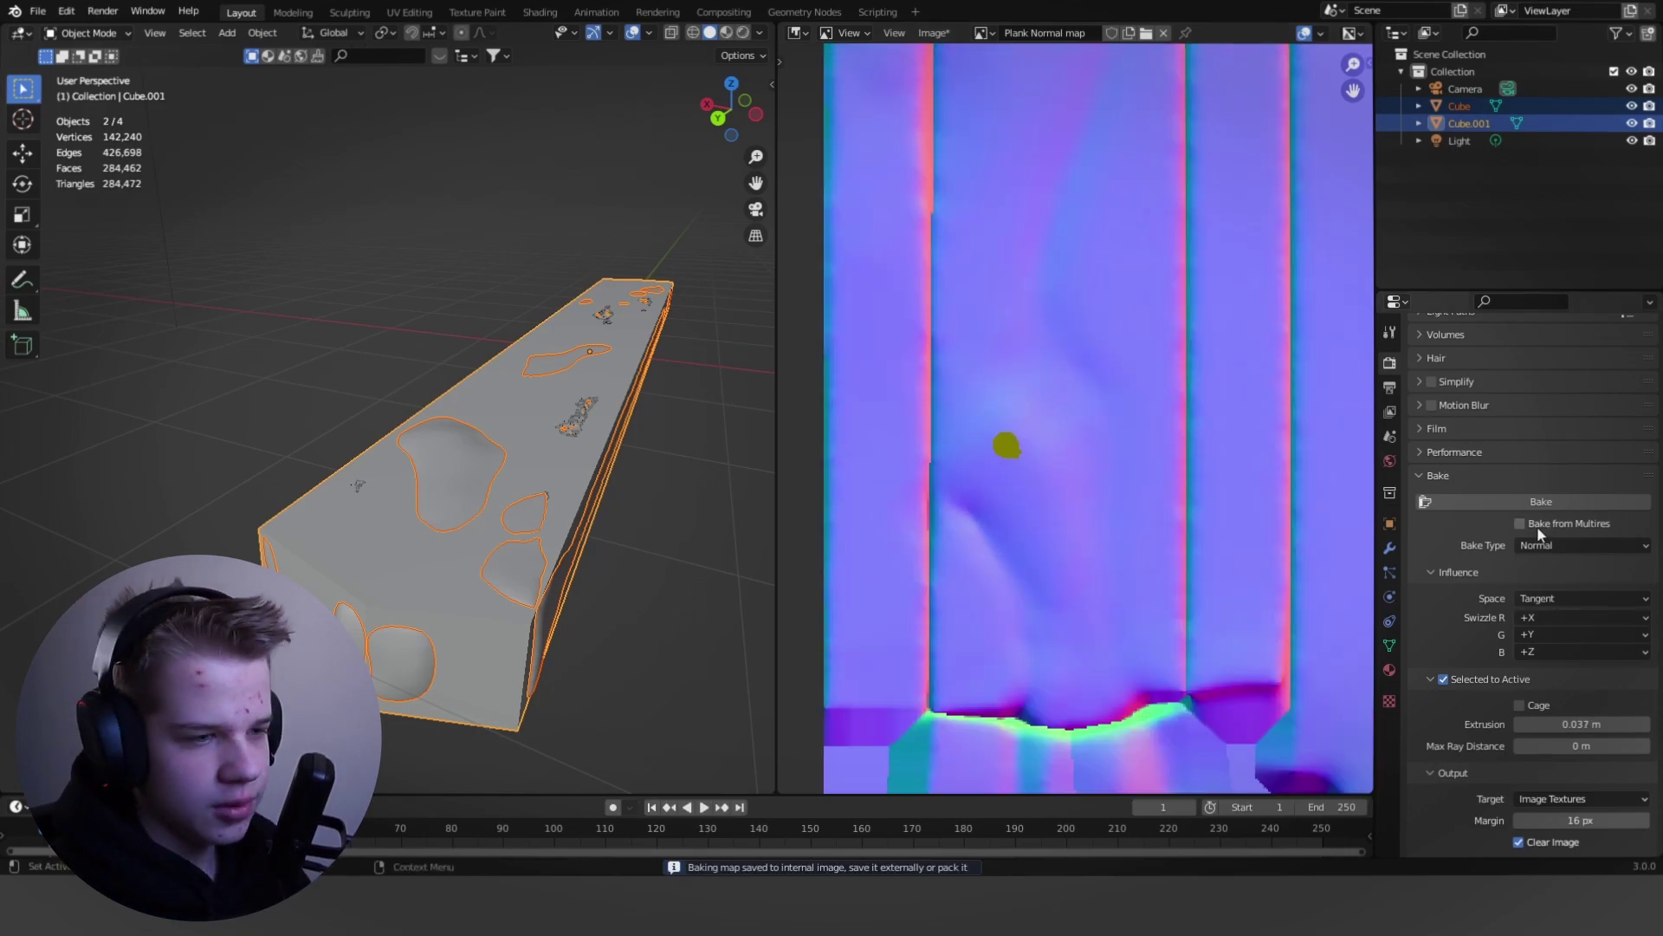
click(1541, 501)
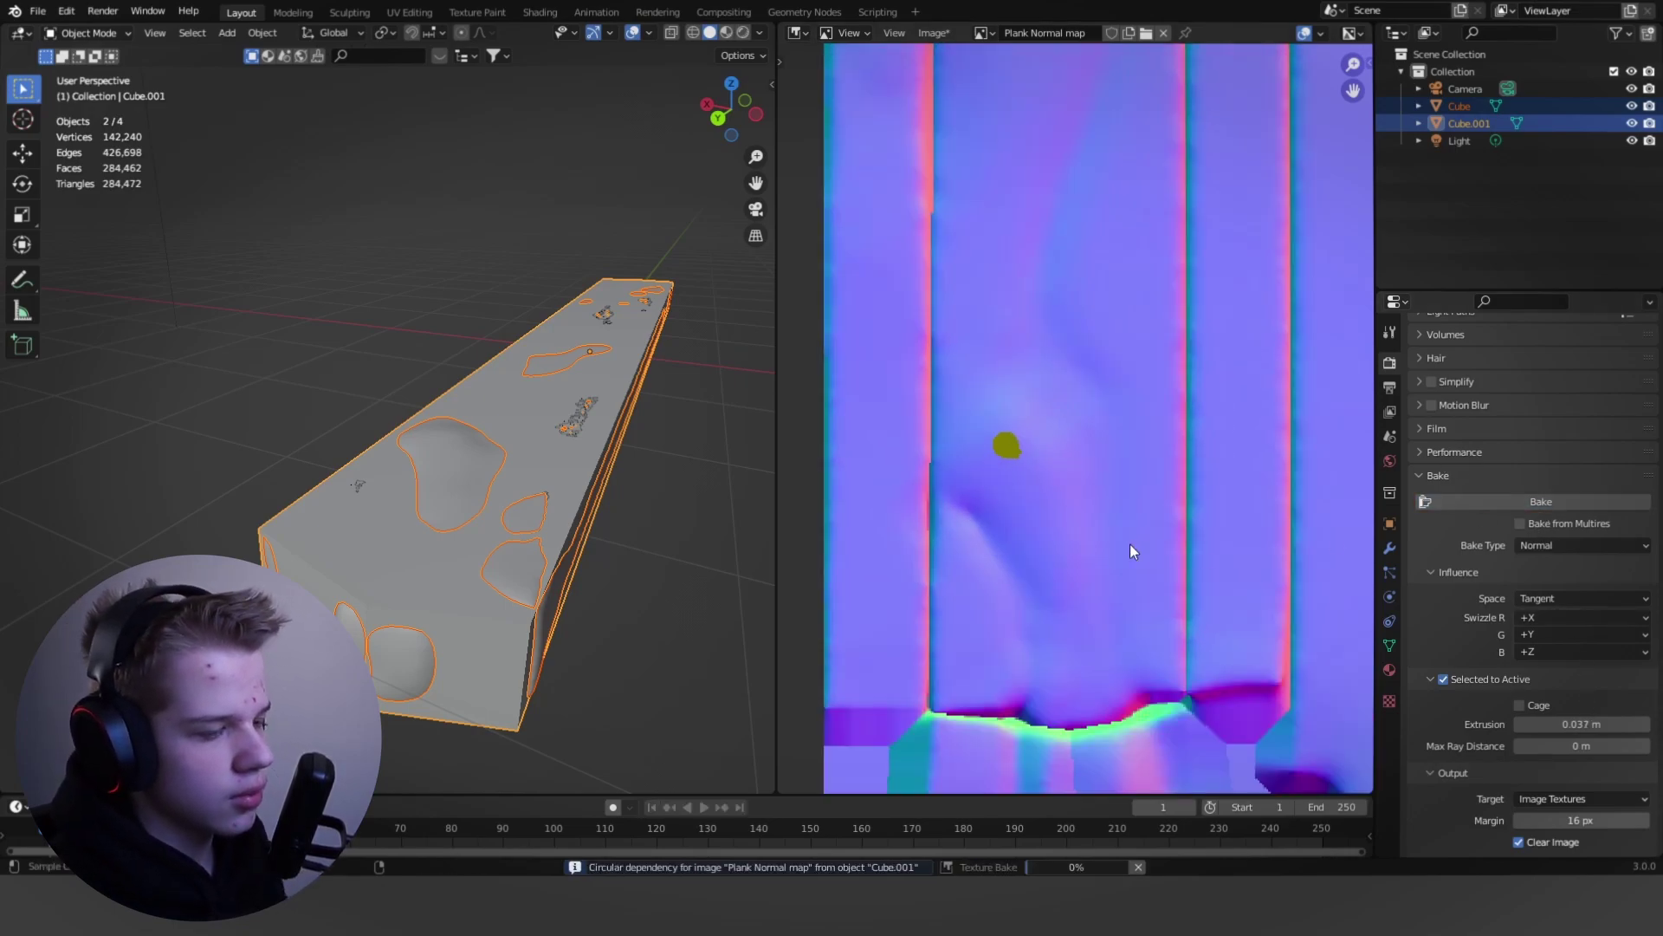
scroll(1334, 496, down, 6)
middle_drag(1227, 355, 1102, 438)
scroll(1118, 578, down, 1)
scroll(1117, 579, up, 2)
scroll(1118, 579, down, 2)
scroll(1084, 463, up, 3)
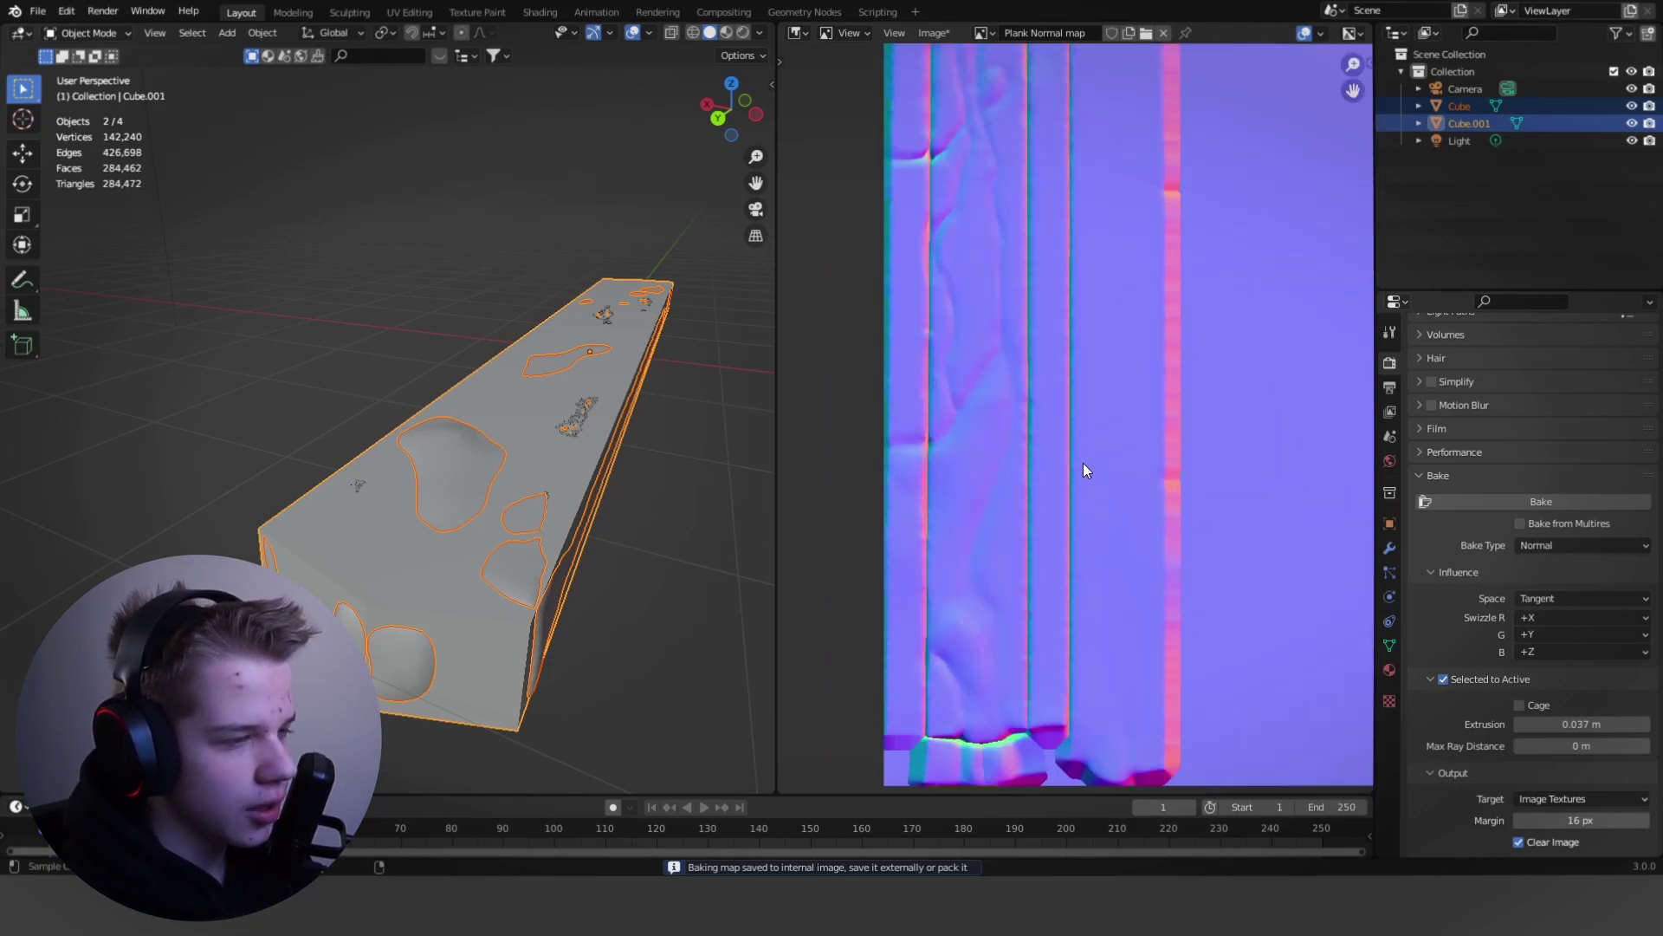
scroll(1066, 472, down, 2)
Step: Hide the sculpted plank and switch the 3D viewport to Material Preview shading
middle_drag(611, 664, 555, 634)
click(314, 524)
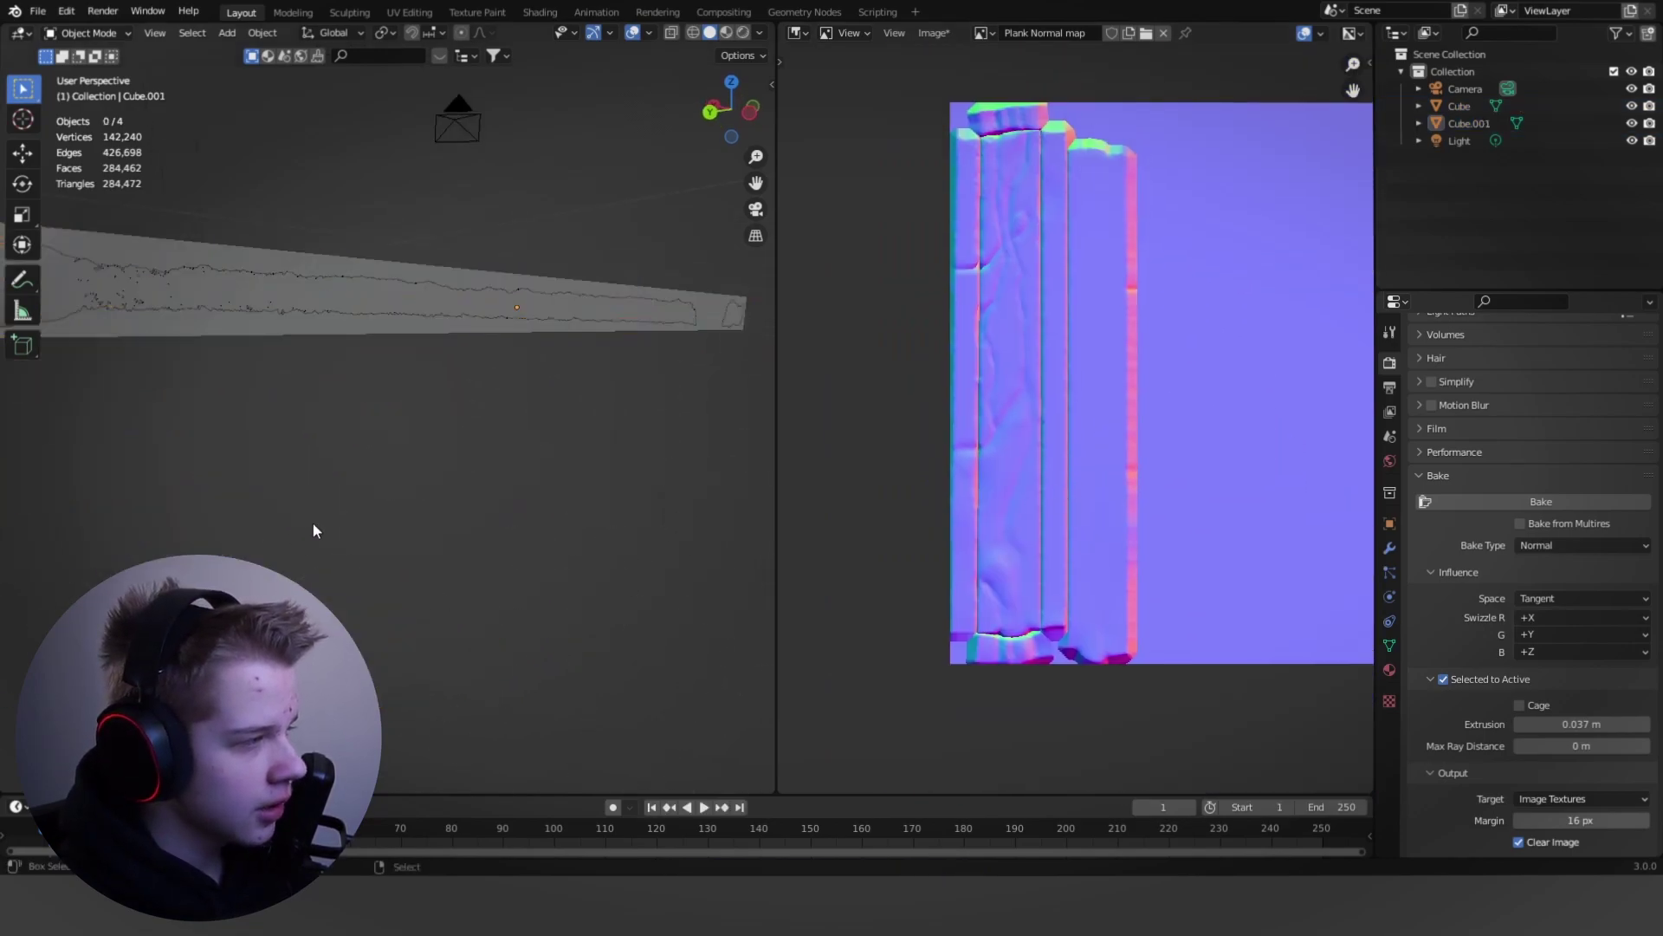
mouse_move(313, 523)
shift+middle_down()
mouse_move(555, 735)
mouse_move(501, 685)
mouse_move(637, 694)
mouse_move(554, 658)
shift+middle_up()
click(479, 723)
key(h)
scroll(507, 663, down, 5)
key(z)
shift+middle_drag(555, 659, 434, 507)
scroll(435, 508, up, 7)
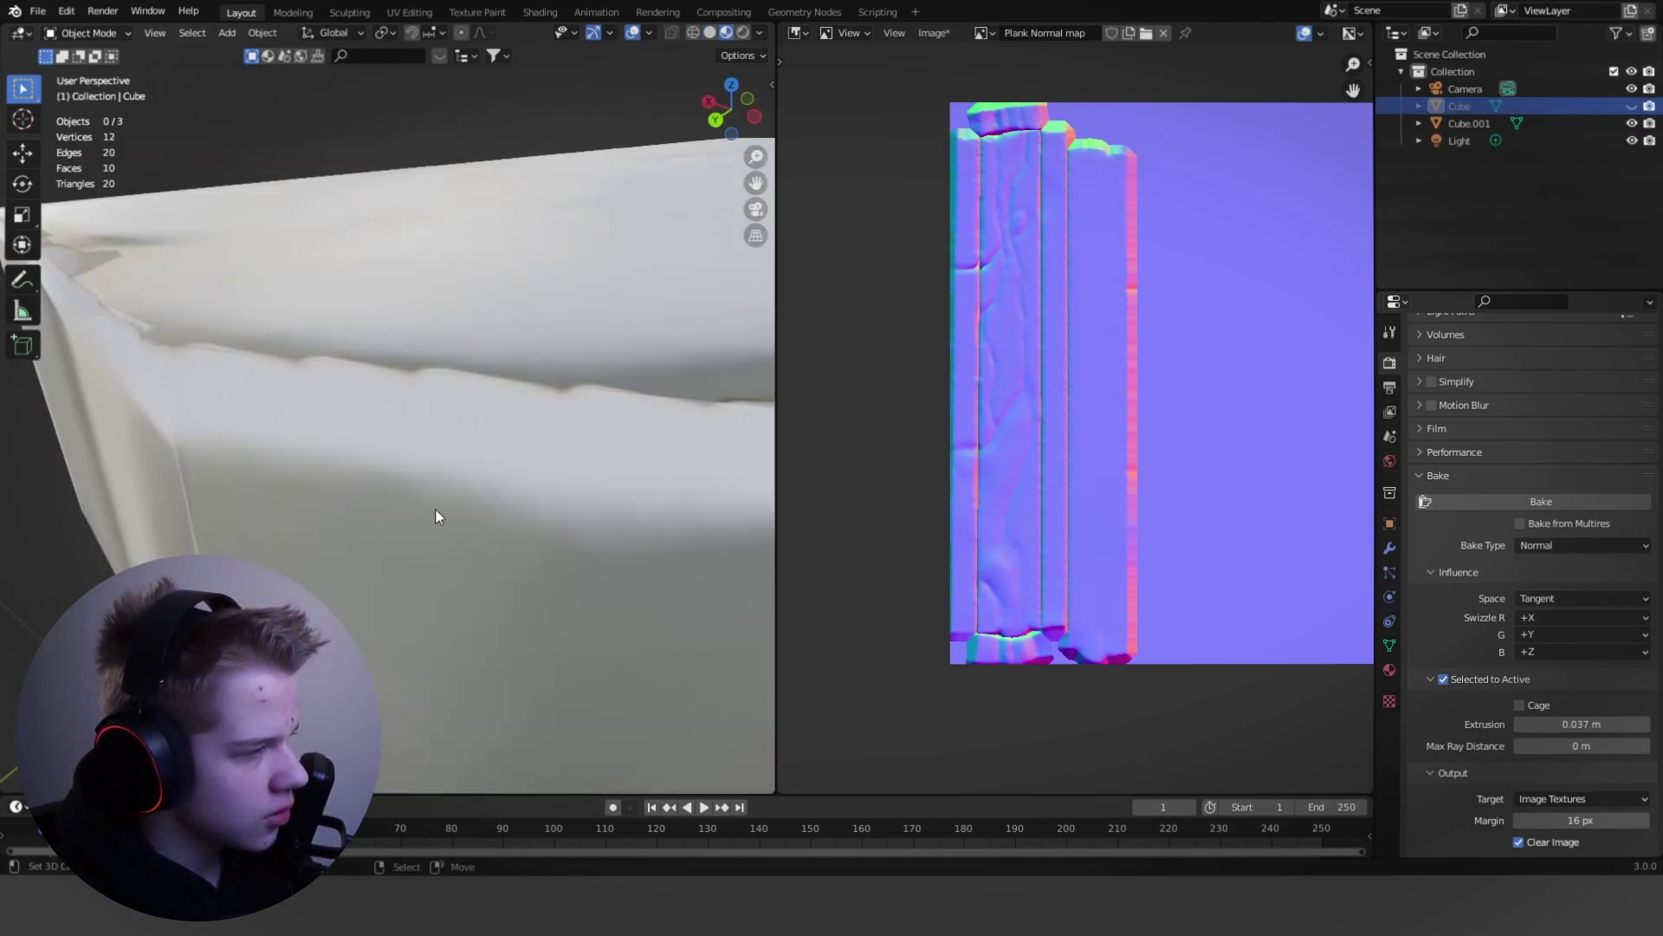
Step: Examine the baked normal detail on the low-poly plank's end and top edges
key(z)
click(449, 584)
scroll(507, 608, down, 7)
scroll(511, 610, up, 3)
mouse_move(511, 609)
shift+middle_down()
mouse_move(528, 625)
mouse_move(466, 489)
mouse_move(497, 532)
mouse_move(587, 478)
shift+middle_up()
scroll(467, 489, up, 5)
click(466, 488)
scroll(466, 487, down, 8)
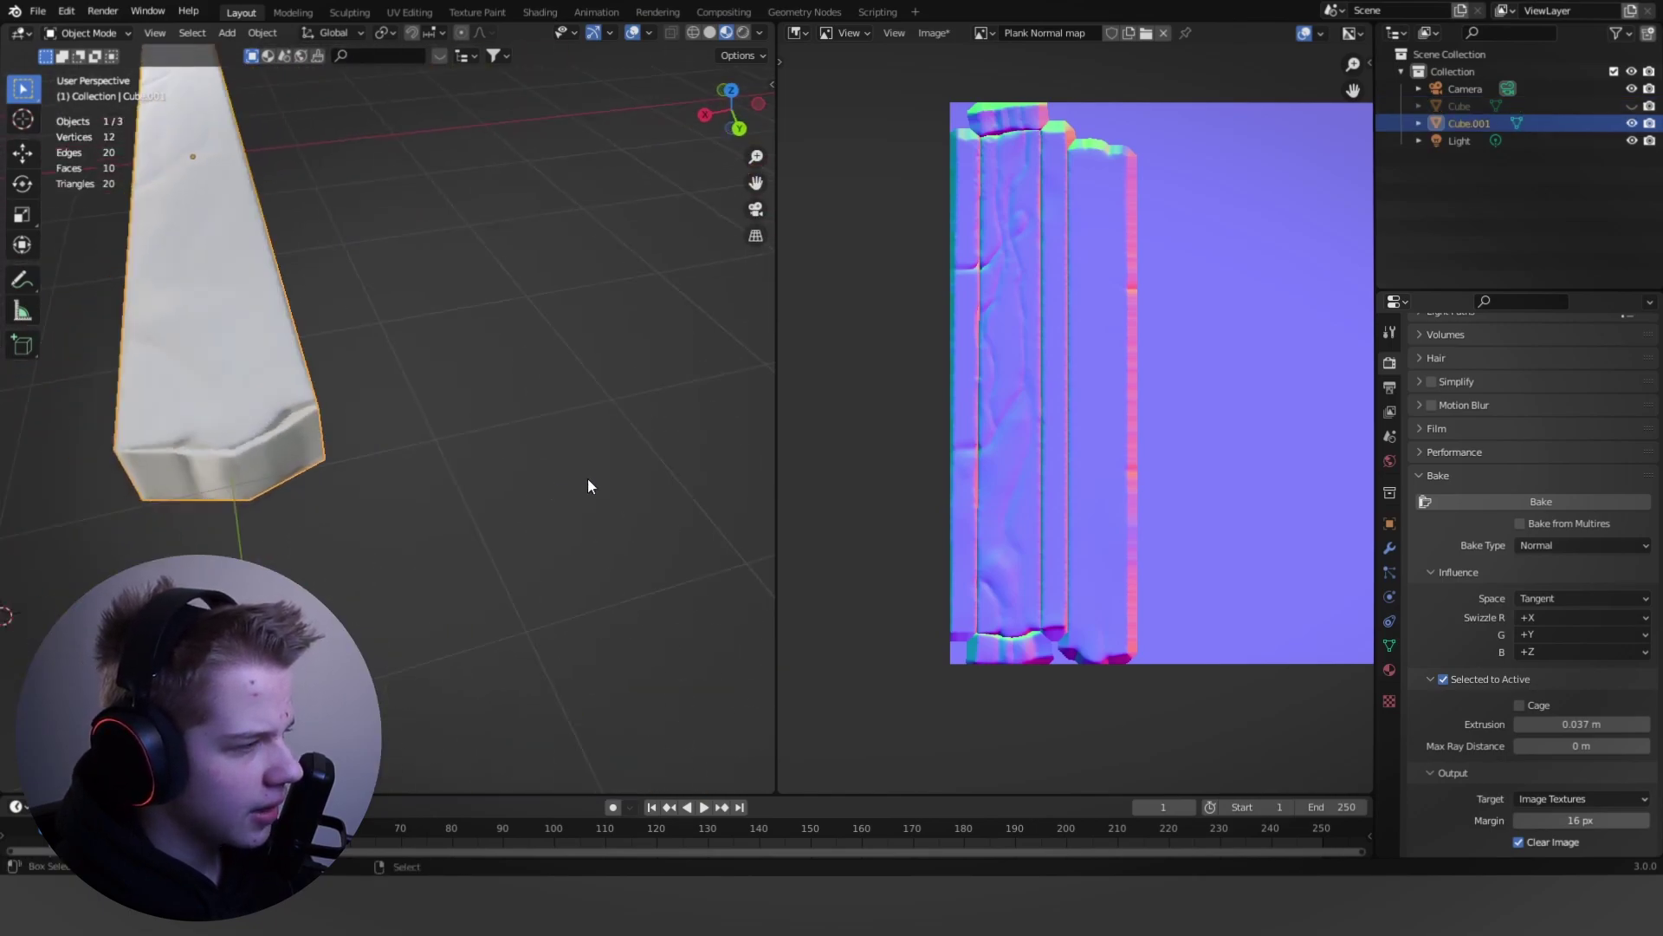
middle_drag(374, 556, 440, 485)
scroll(448, 549, up, 5)
scroll(547, 511, down, 5)
scroll(497, 449, down, 4)
scroll(523, 478, up, 3)
key(alt+a)
scroll(536, 477, down, 5)
scroll(520, 478, up, 6)
scroll(496, 492, down, 1)
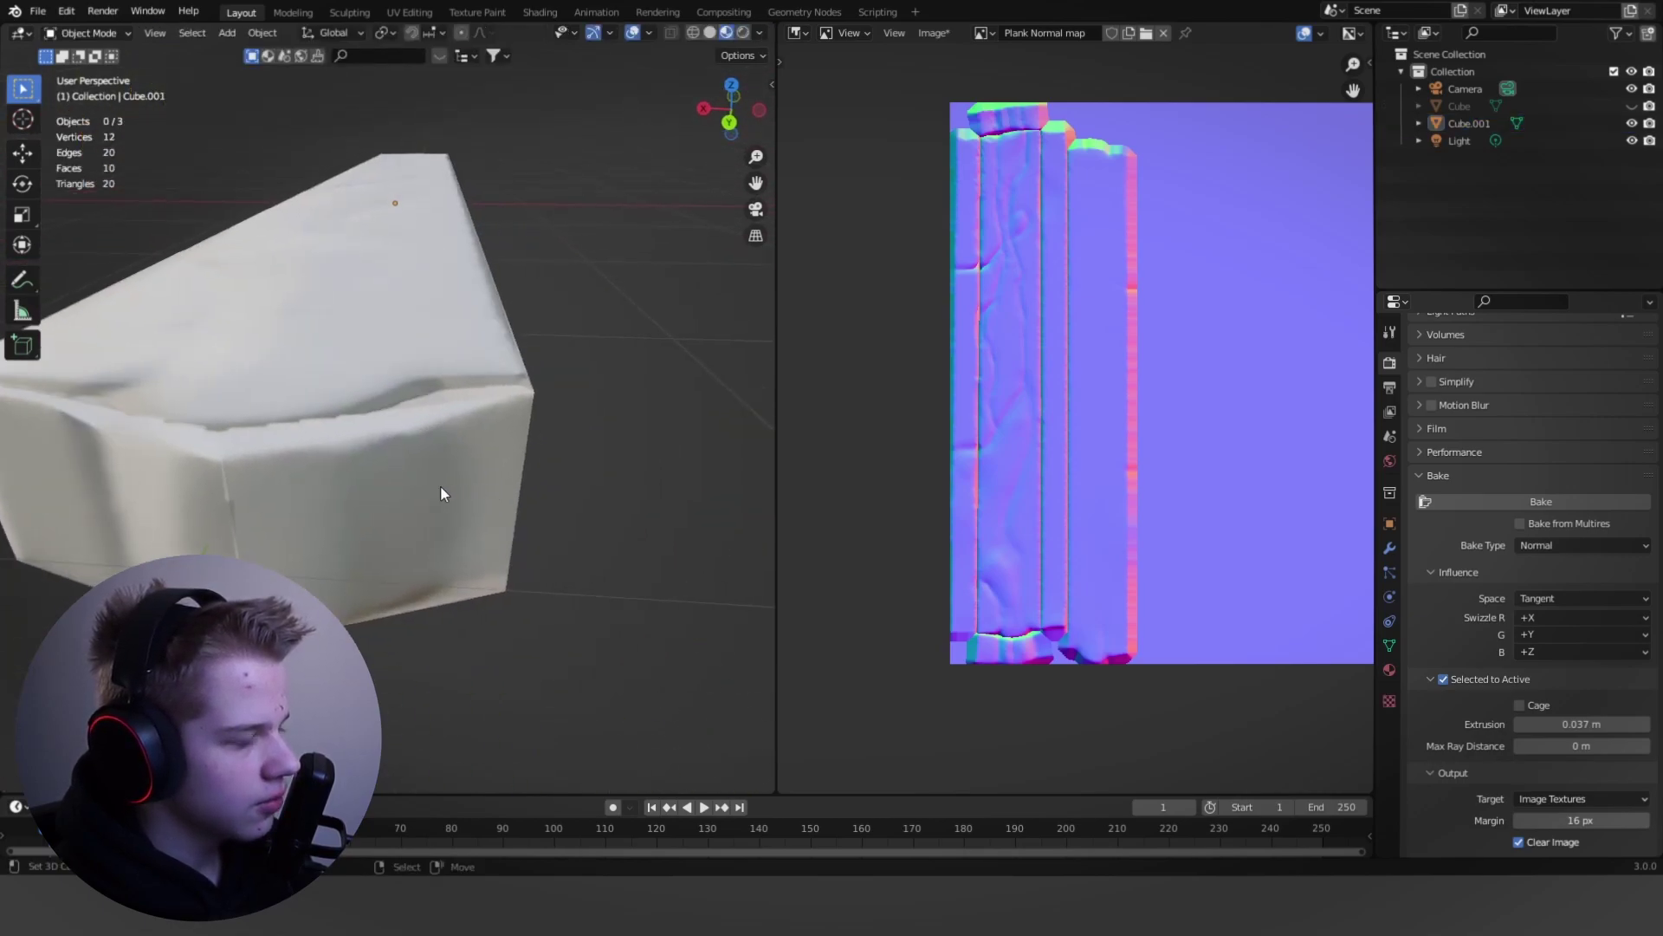
Step: Try smooth shading on the low-poly plank
key(Tab)
key(Tab)
right_click(446, 437)
key(w)
click(444, 430)
key(Tab)
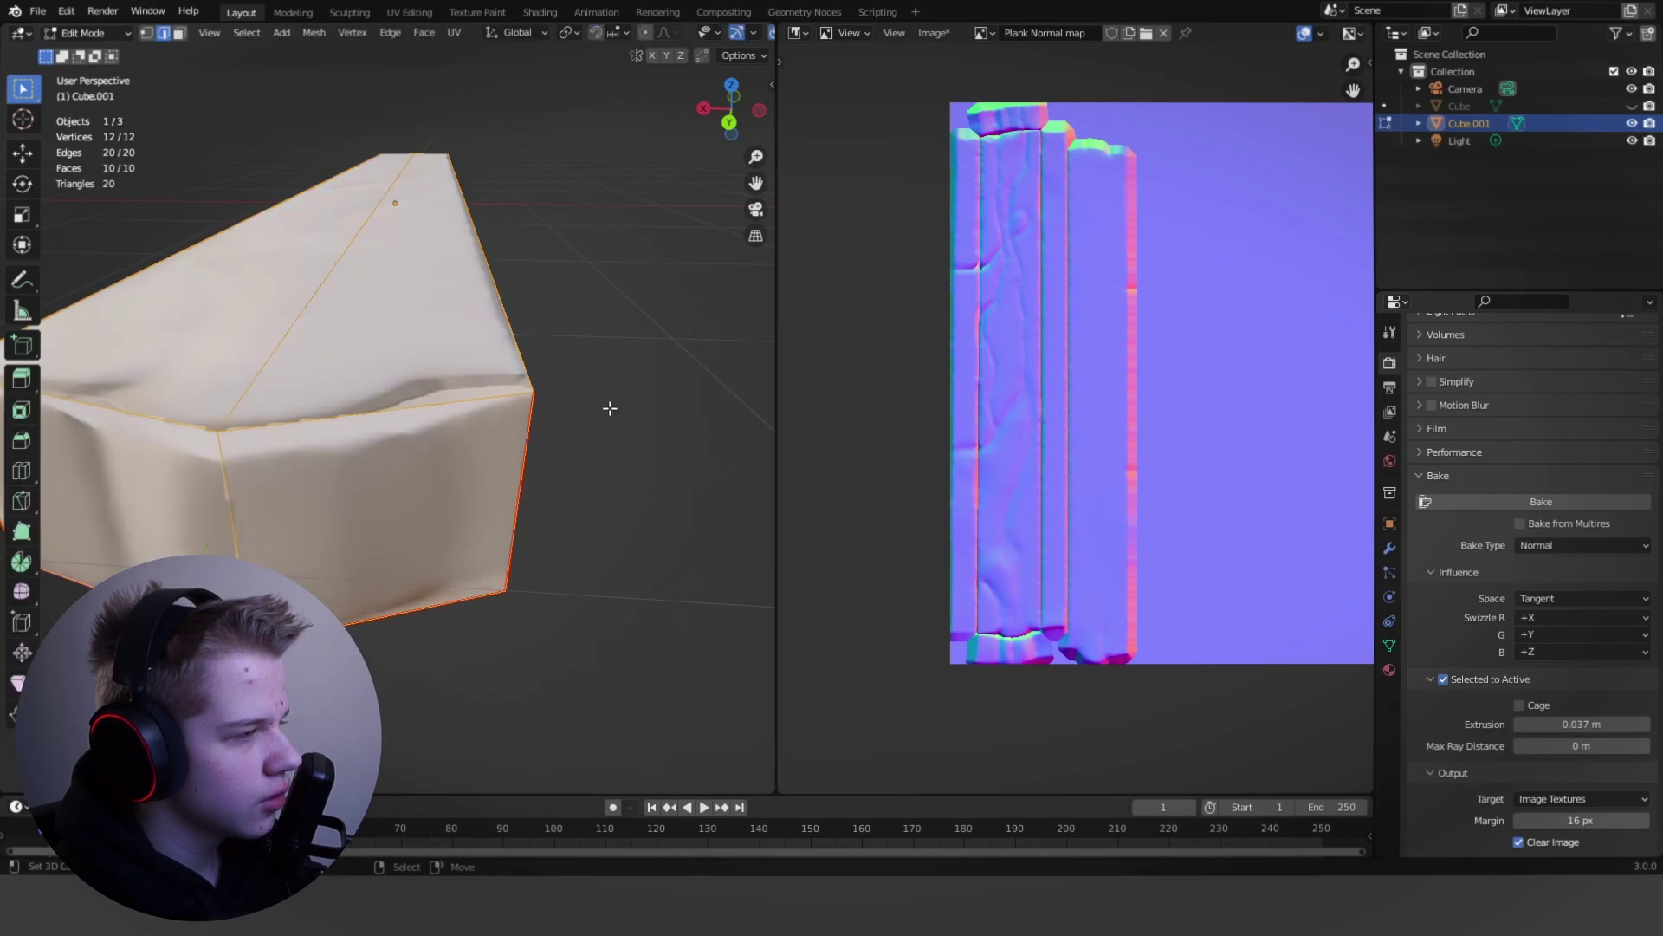
right_click(497, 427)
key(Tab)
right_click(296, 424)
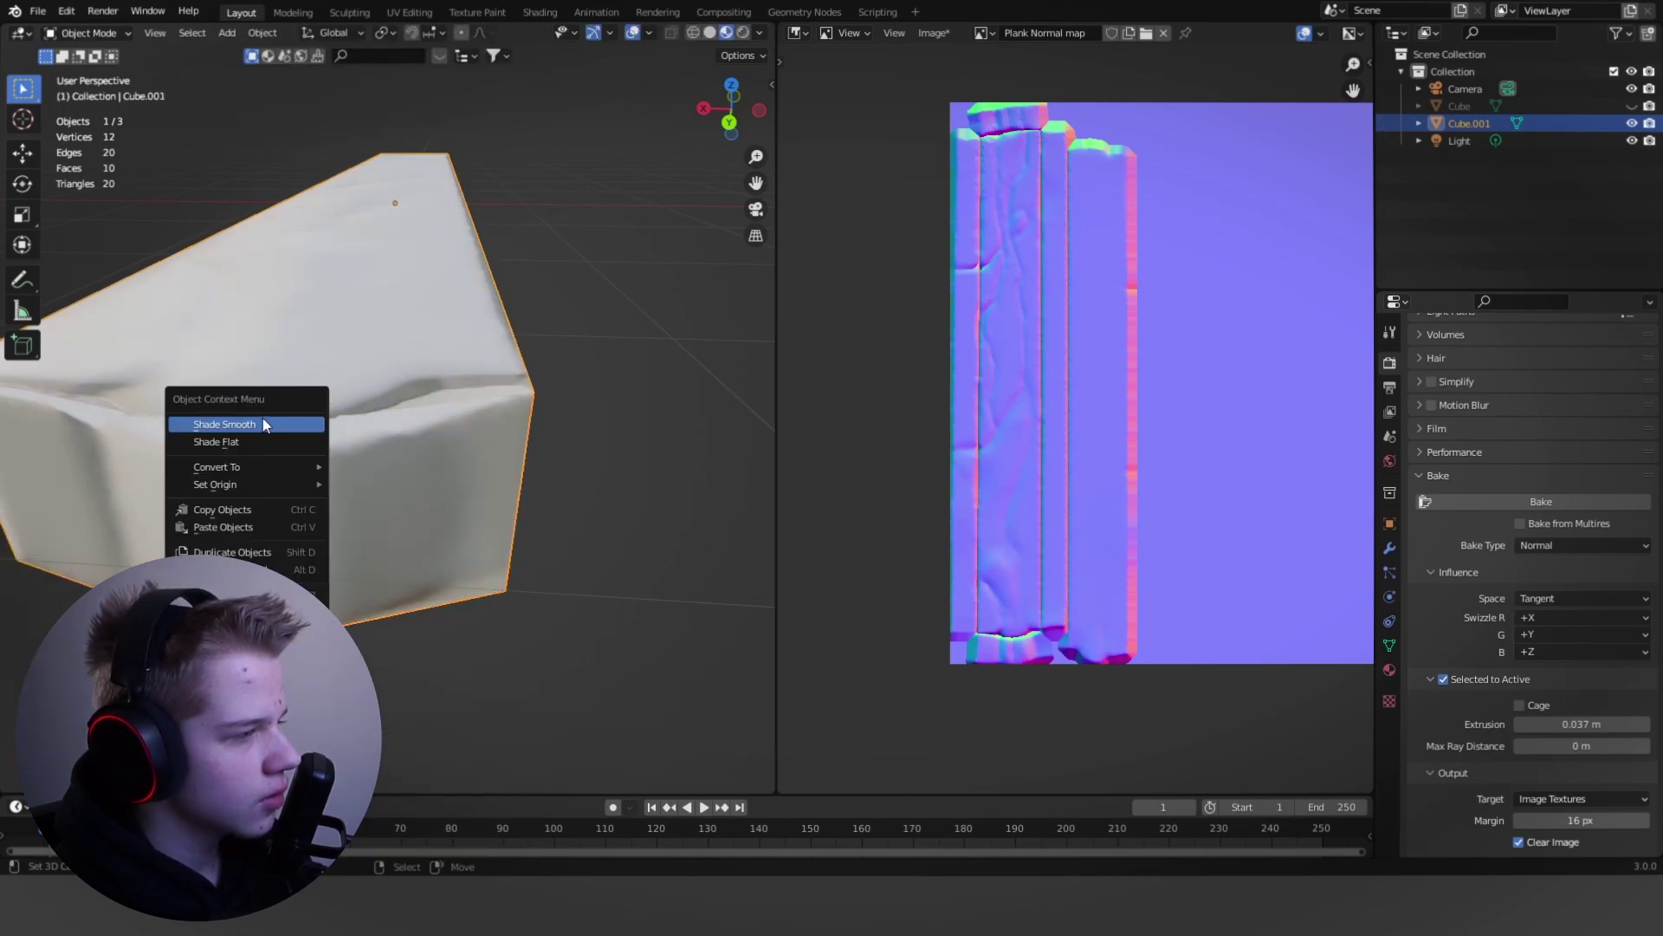
click(262, 421)
Step: Set the low-poly plank to flat shading
key(alt+a)
click(442, 433)
scroll(447, 431, down, 6)
middle_drag(449, 429, 448, 524)
scroll(433, 407, up, 5)
right_click(439, 409)
click(362, 429)
Step: Examine the flat-shaded low-poly plank from several angles, checking its ends, long sides and edges
scroll(361, 430, down, 2)
key(alt+a)
click(450, 523)
scroll(594, 652, down, 2)
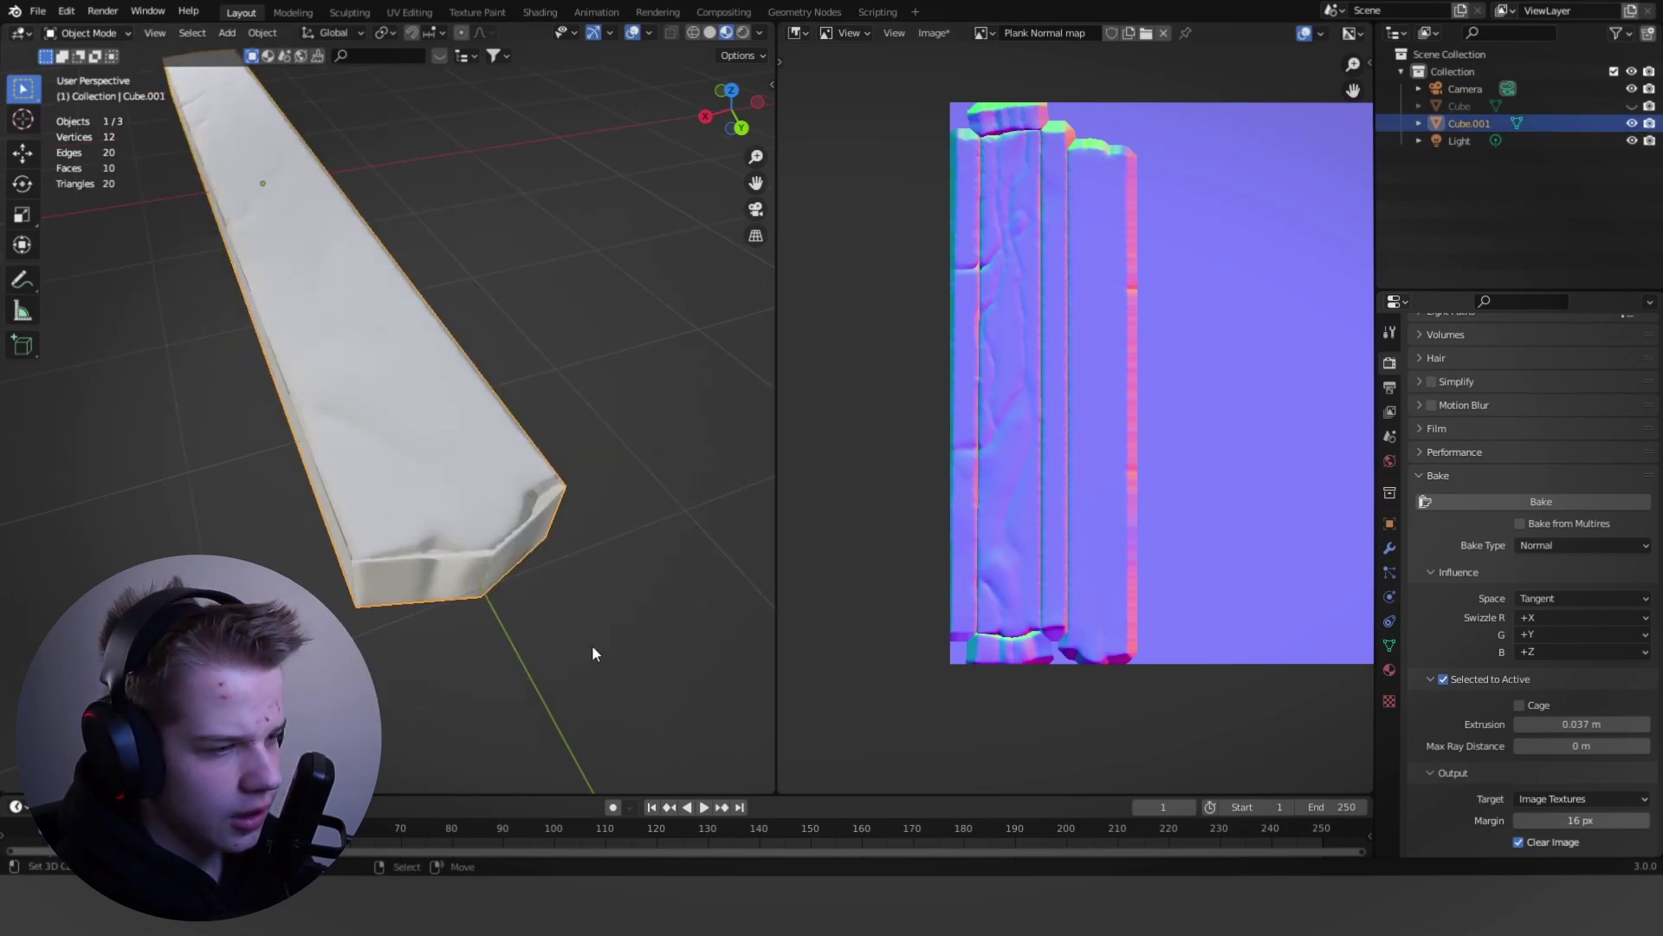
scroll(595, 651, down, 4)
middle_drag(594, 651, 490, 578)
scroll(619, 613, up, 5)
scroll(619, 613, down, 4)
scroll(489, 579, up, 4)
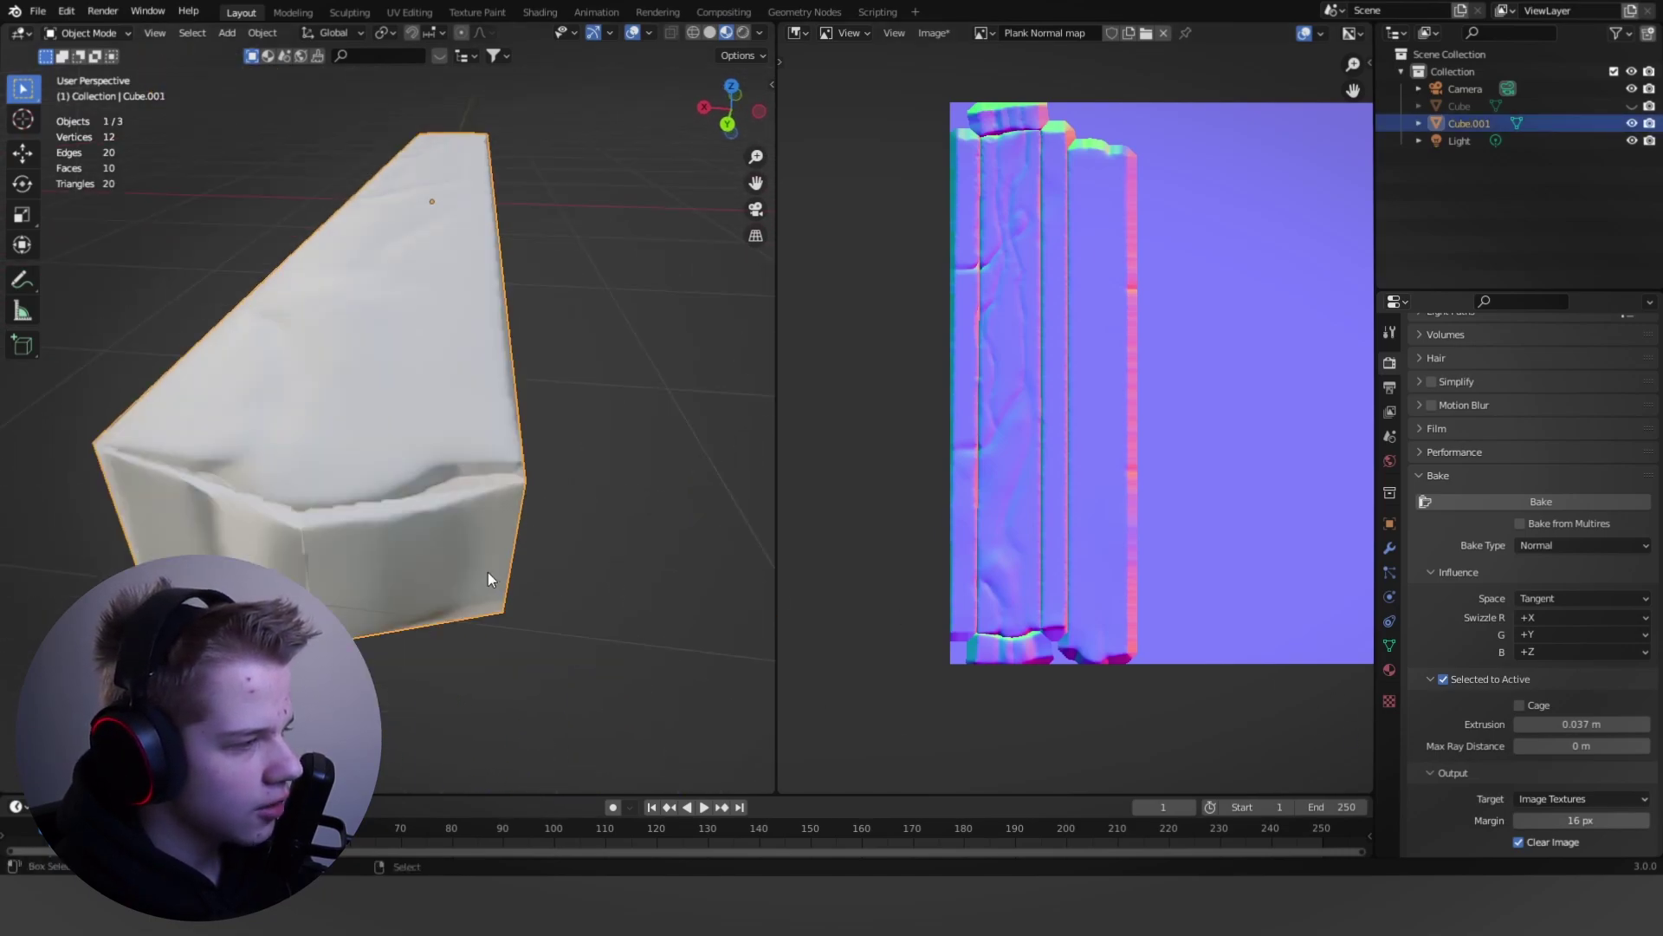
key(alt+a)
key(Tab)
key(Tab)
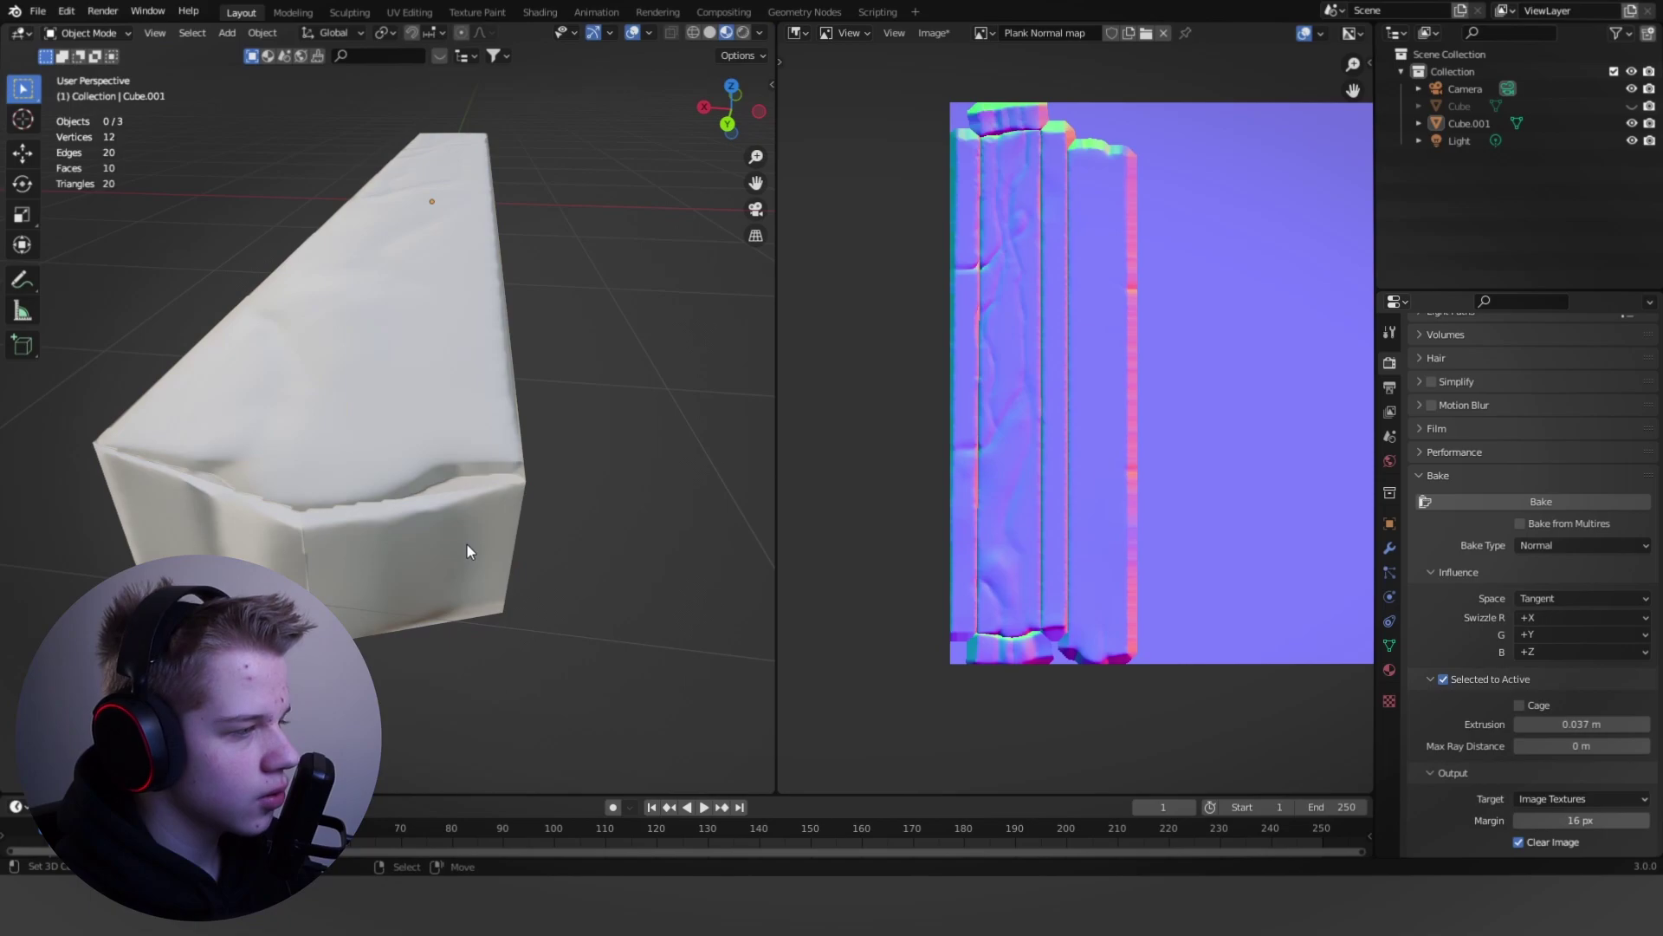
scroll(456, 534, down, 4)
mouse_move(483, 483)
middle_down()
mouse_move(607, 536)
mouse_move(493, 413)
mouse_move(196, 448)
mouse_move(575, 587)
mouse_move(424, 461)
mouse_move(569, 620)
mouse_move(456, 470)
mouse_move(505, 475)
middle_up()
scroll(607, 535, up, 2)
scroll(492, 413, down, 5)
scroll(492, 413, up, 7)
scroll(425, 461, up, 3)
scroll(527, 563, down, 5)
scroll(456, 470, up, 2)
scroll(459, 464, up, 5)
scroll(463, 469, down, 5)
scroll(504, 475, up, 2)
Step: Change the base color of the low-poly plank's material to a dark brown
click(504, 475)
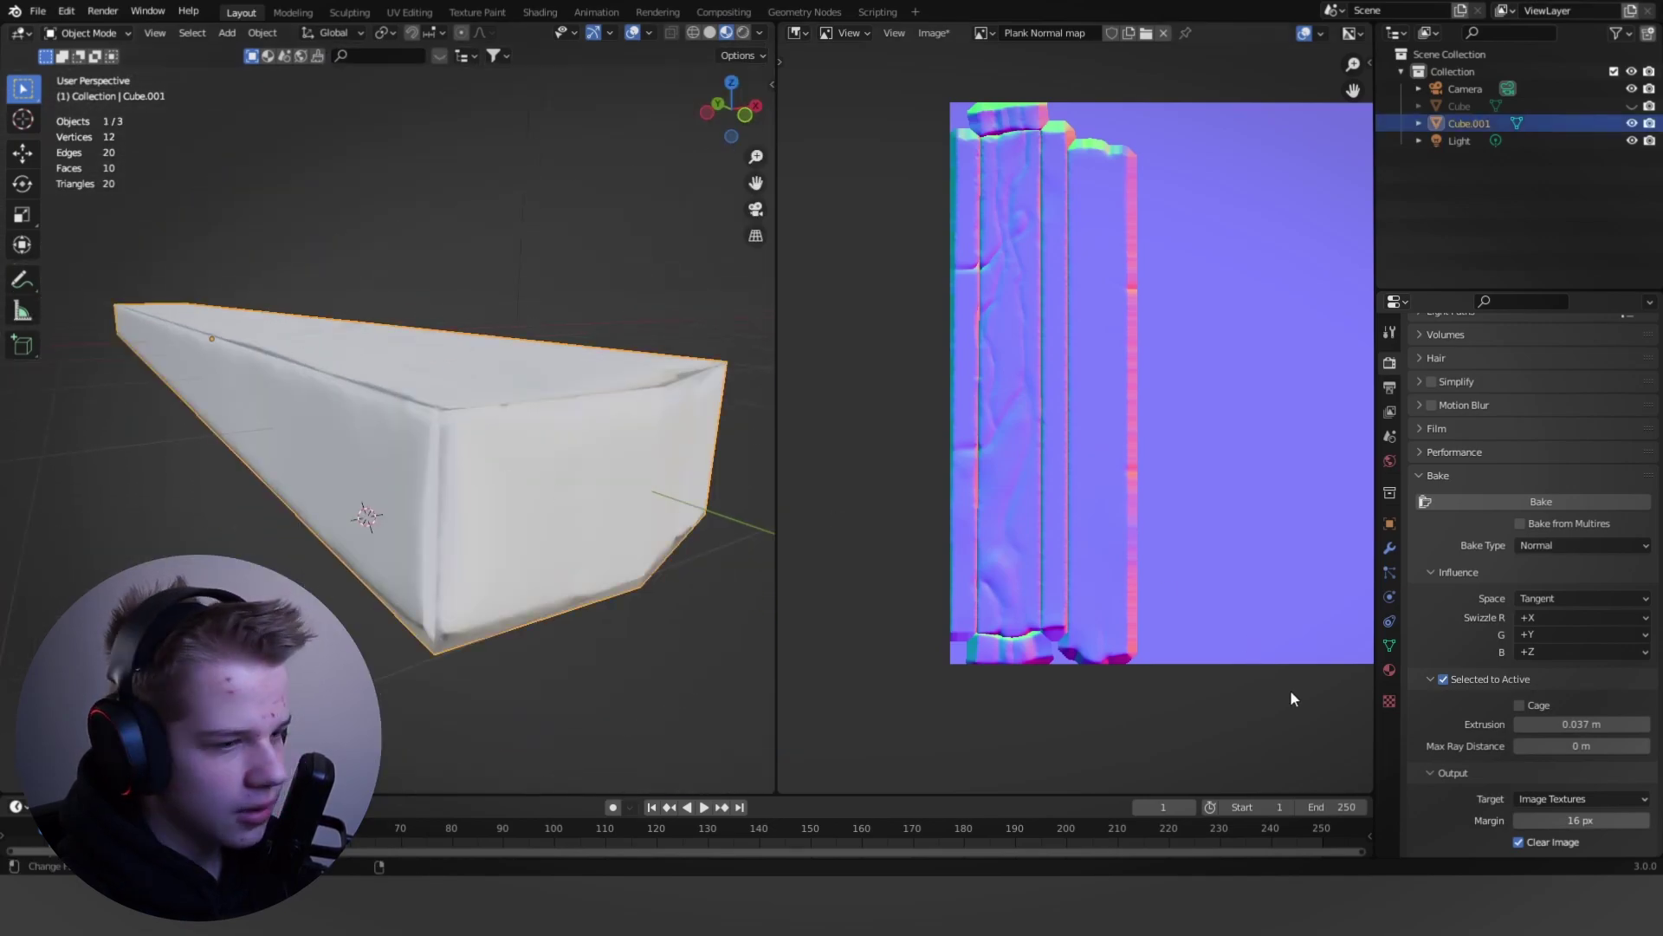
click(1390, 647)
click(1389, 669)
click(1570, 588)
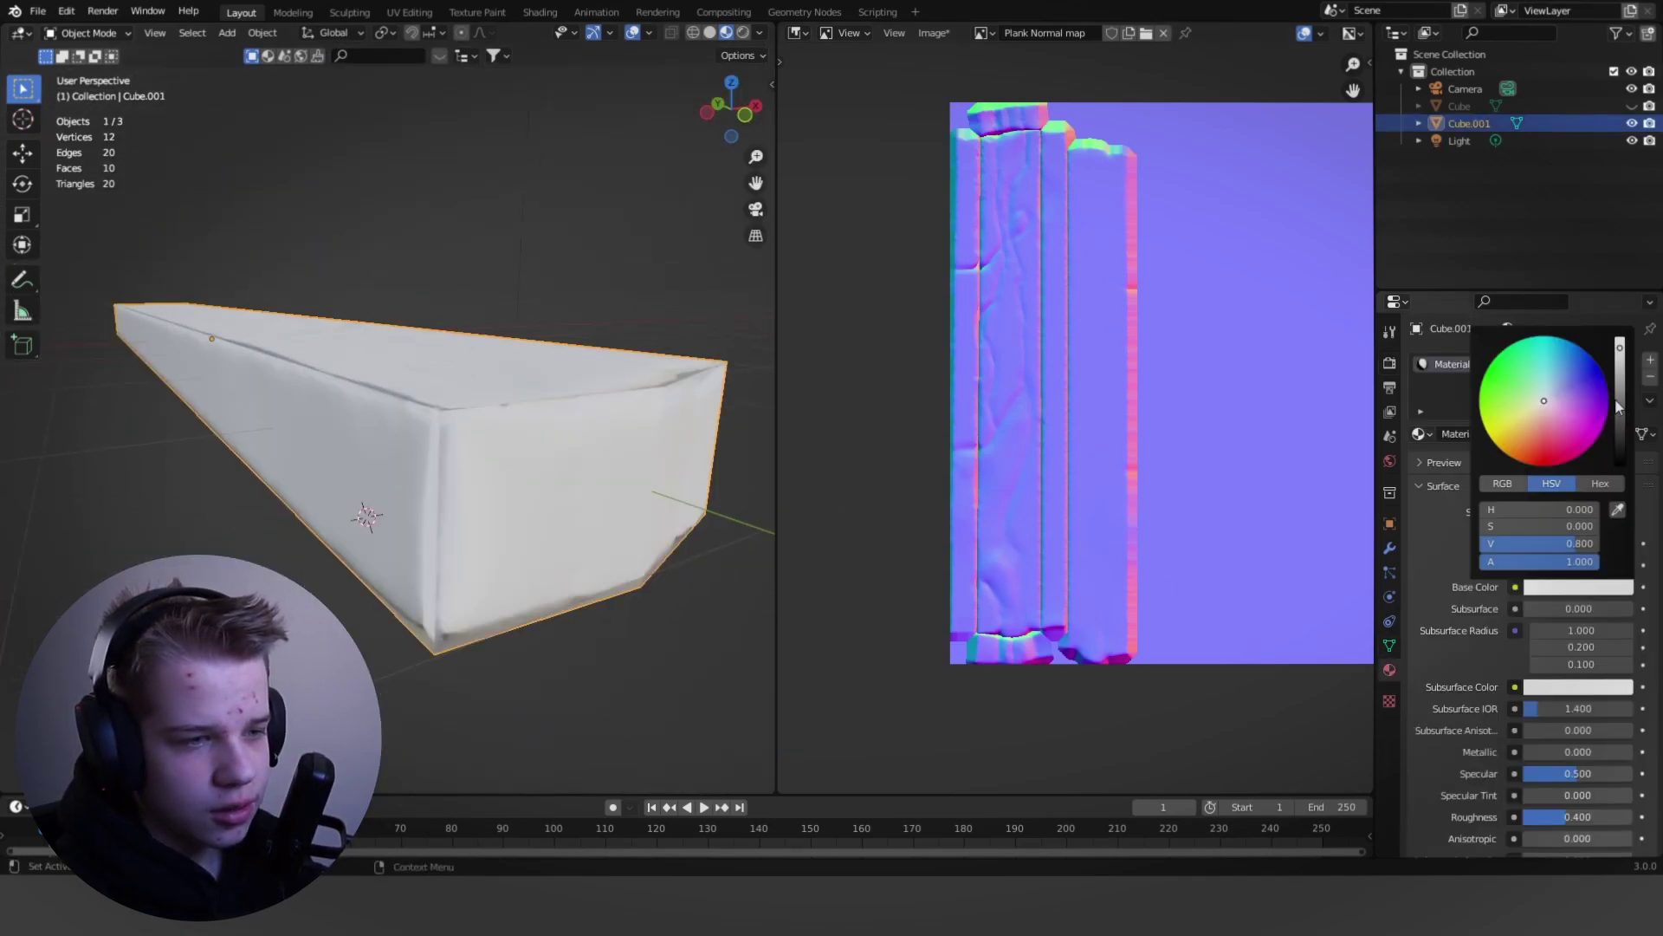
drag(1542, 421, 1526, 450)
mouse_move(1620, 372)
mouse_down()
mouse_move(1620, 442)
mouse_move(1529, 435)
mouse_up()
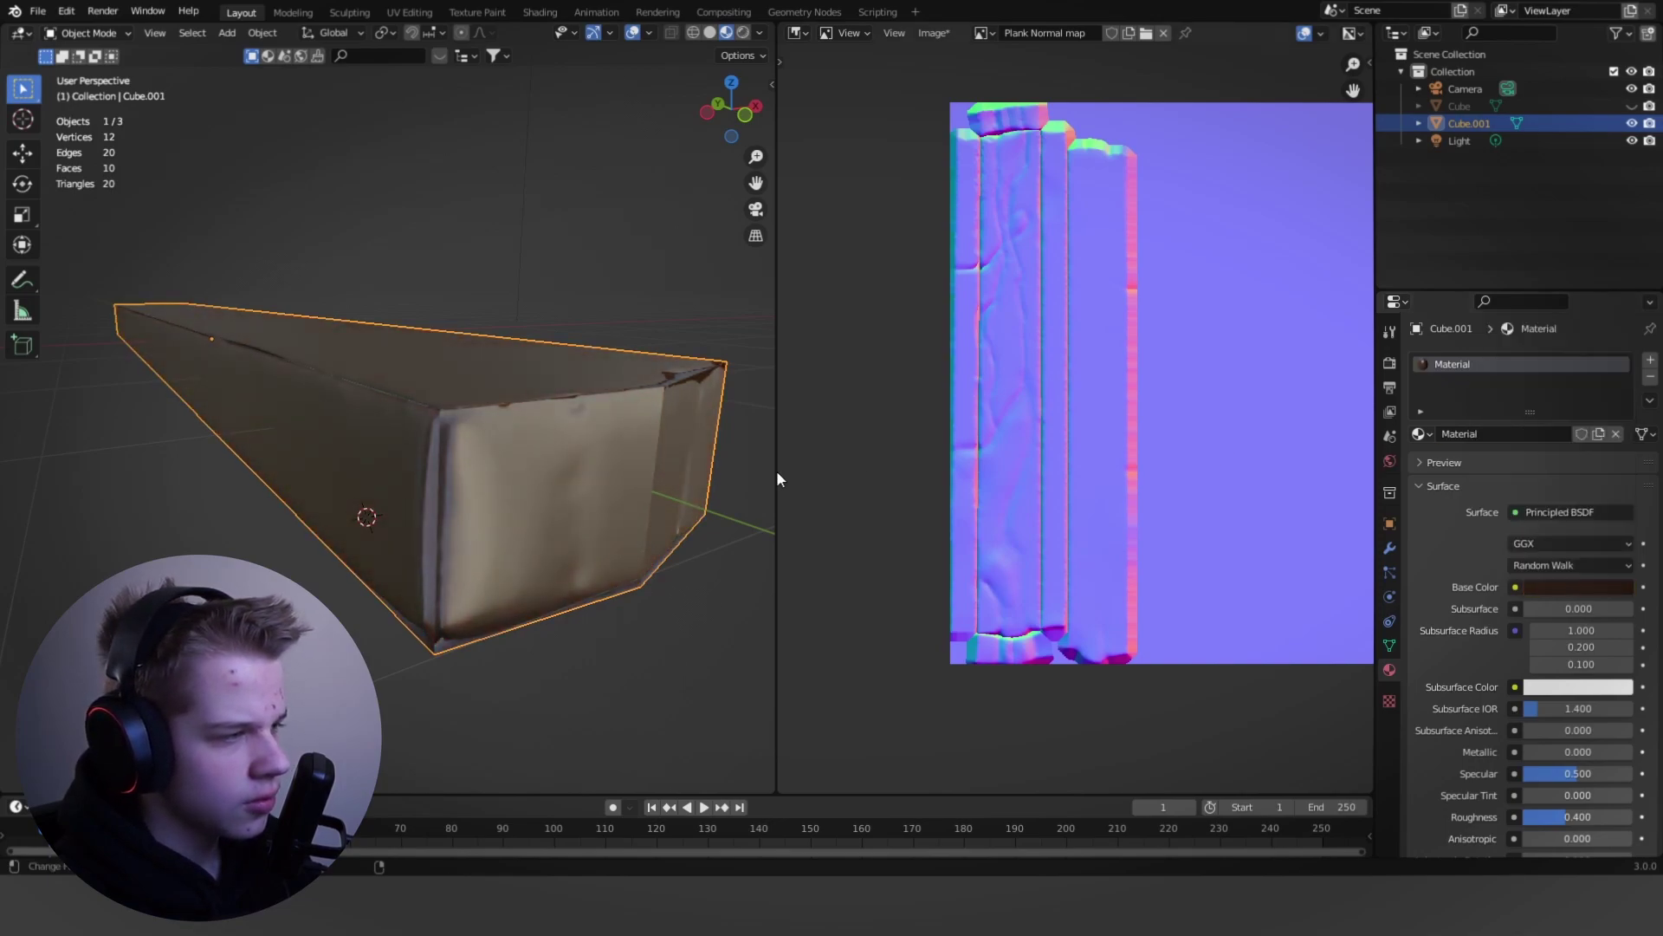
Step: Examine how the baked normal detail looks on the brown plank's top surface and edges
scroll(607, 468, down, 6)
middle_drag(558, 437, 544, 517)
click(544, 519)
scroll(538, 541, up, 7)
middle_drag(459, 563, 558, 464)
click(558, 465)
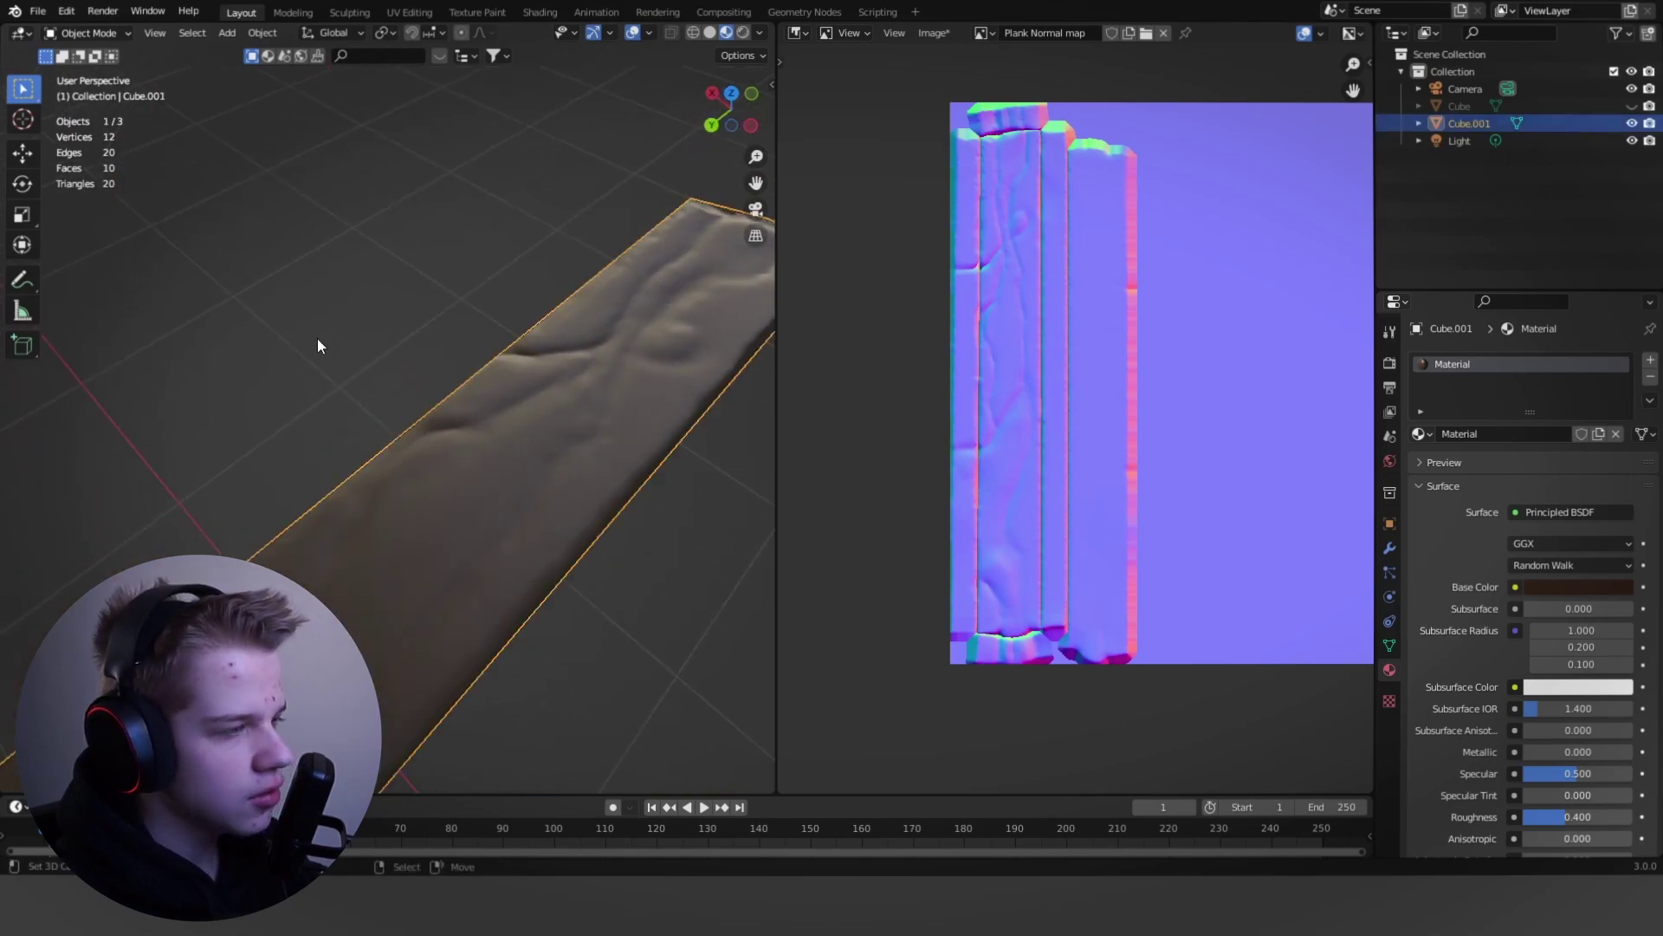
scroll(336, 390, down, 3)
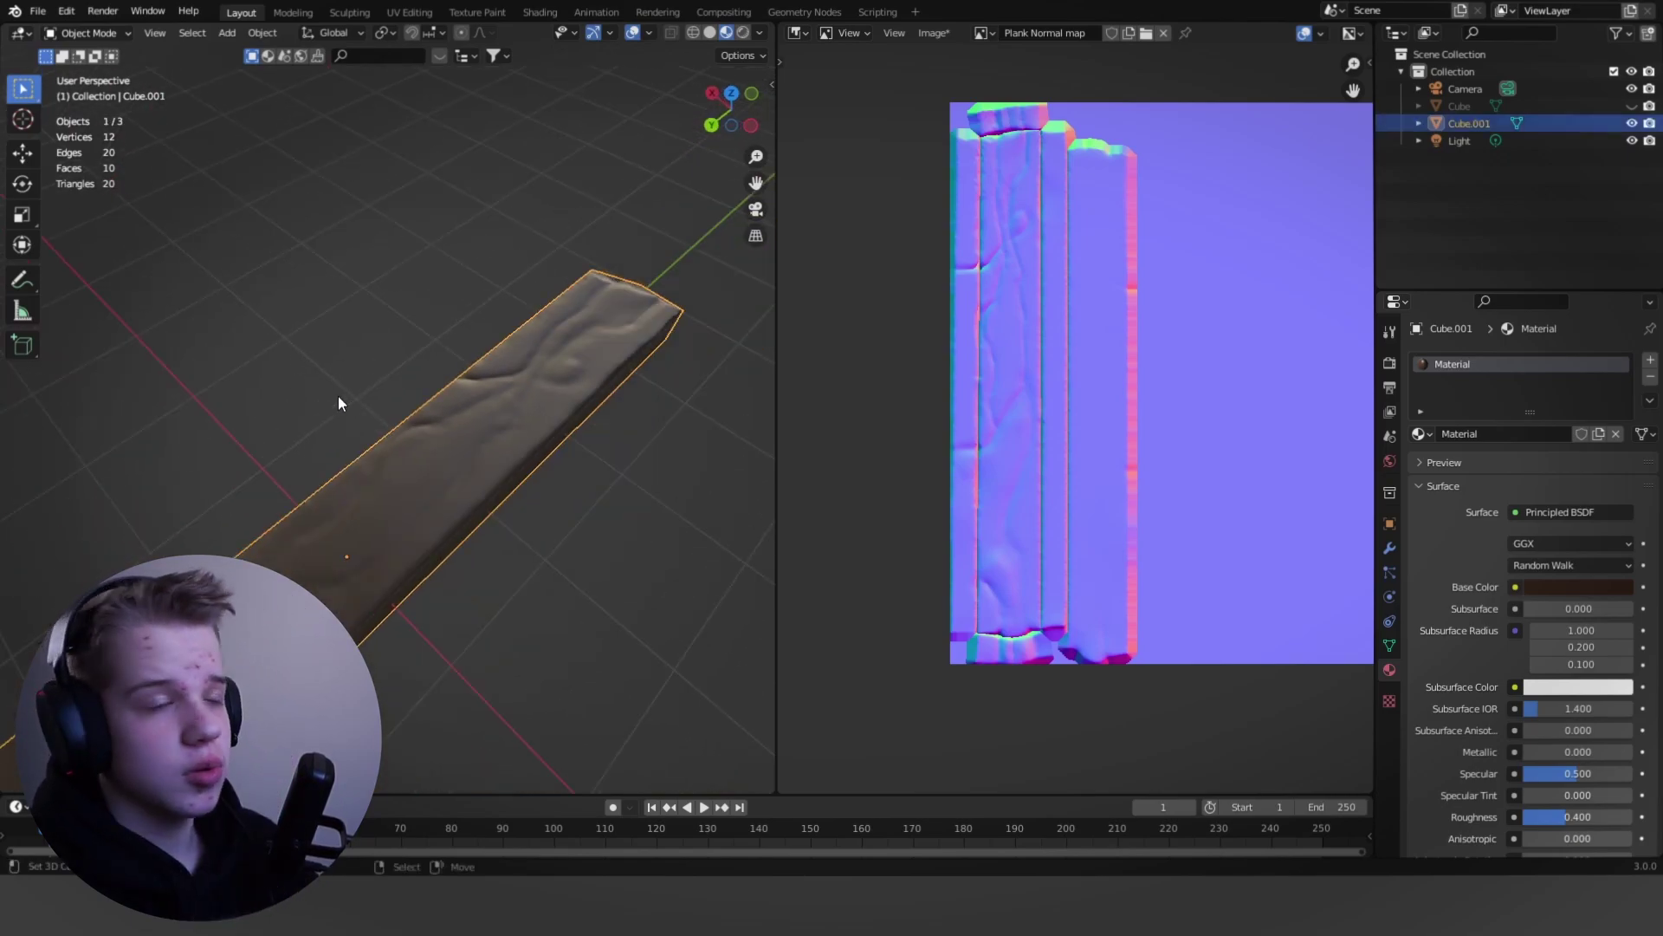
middle_drag(335, 392, 497, 486)
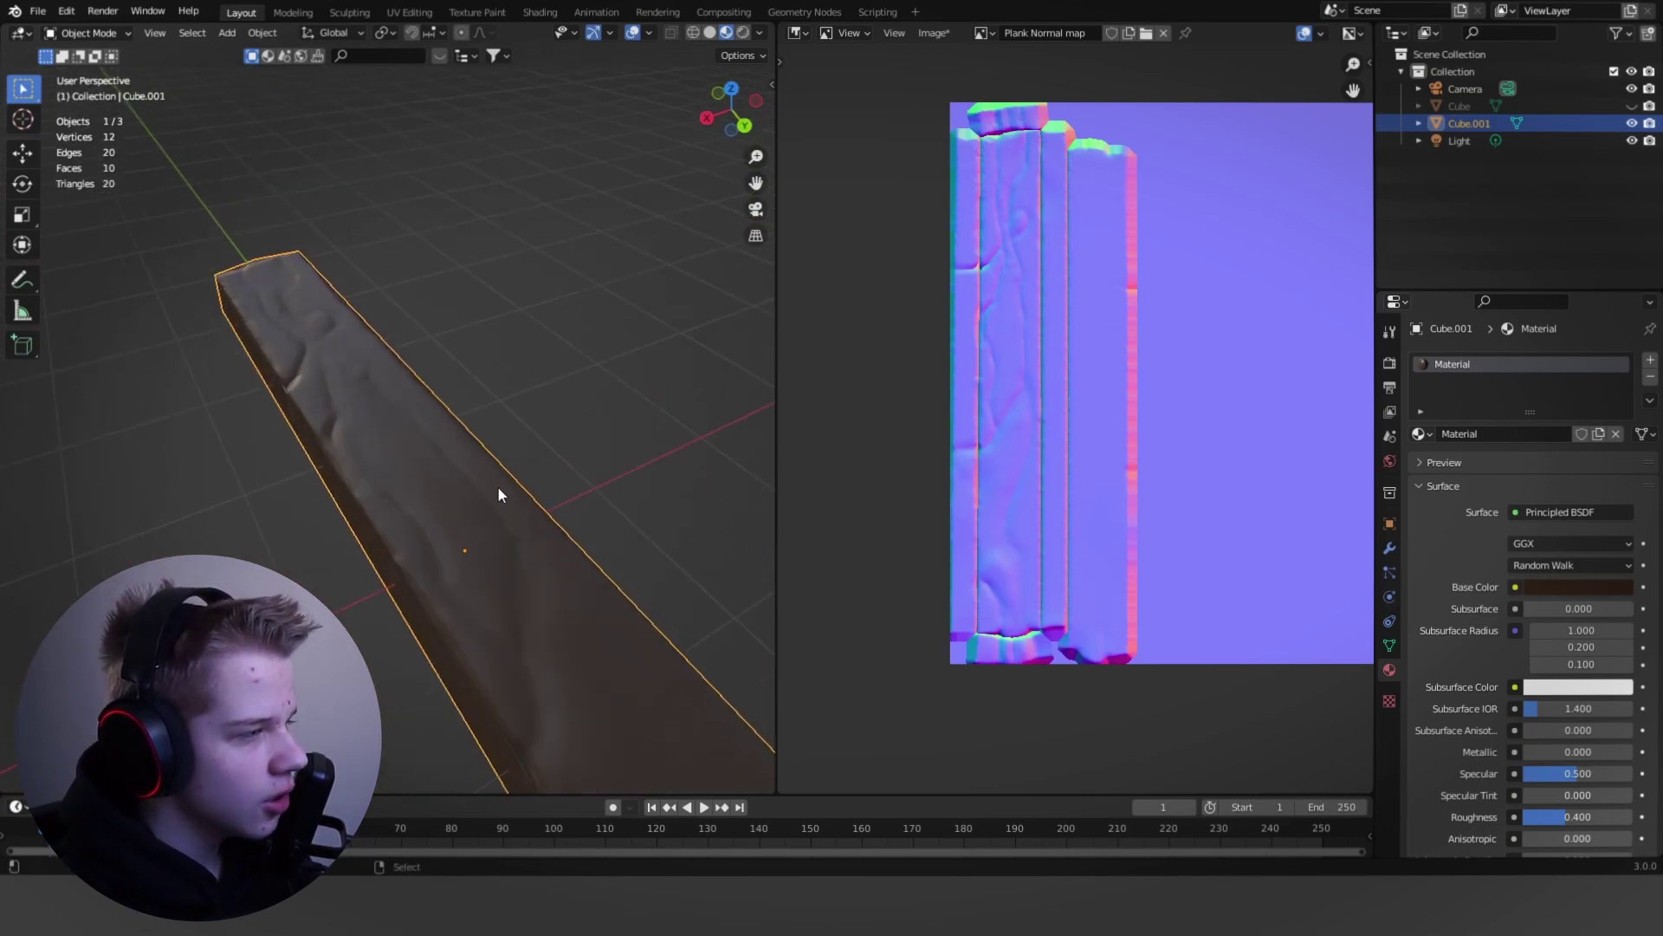
click(589, 478)
middle_drag(598, 479, 554, 476)
Step: Open the base color of the low-poly plank's material for editing
click(1589, 590)
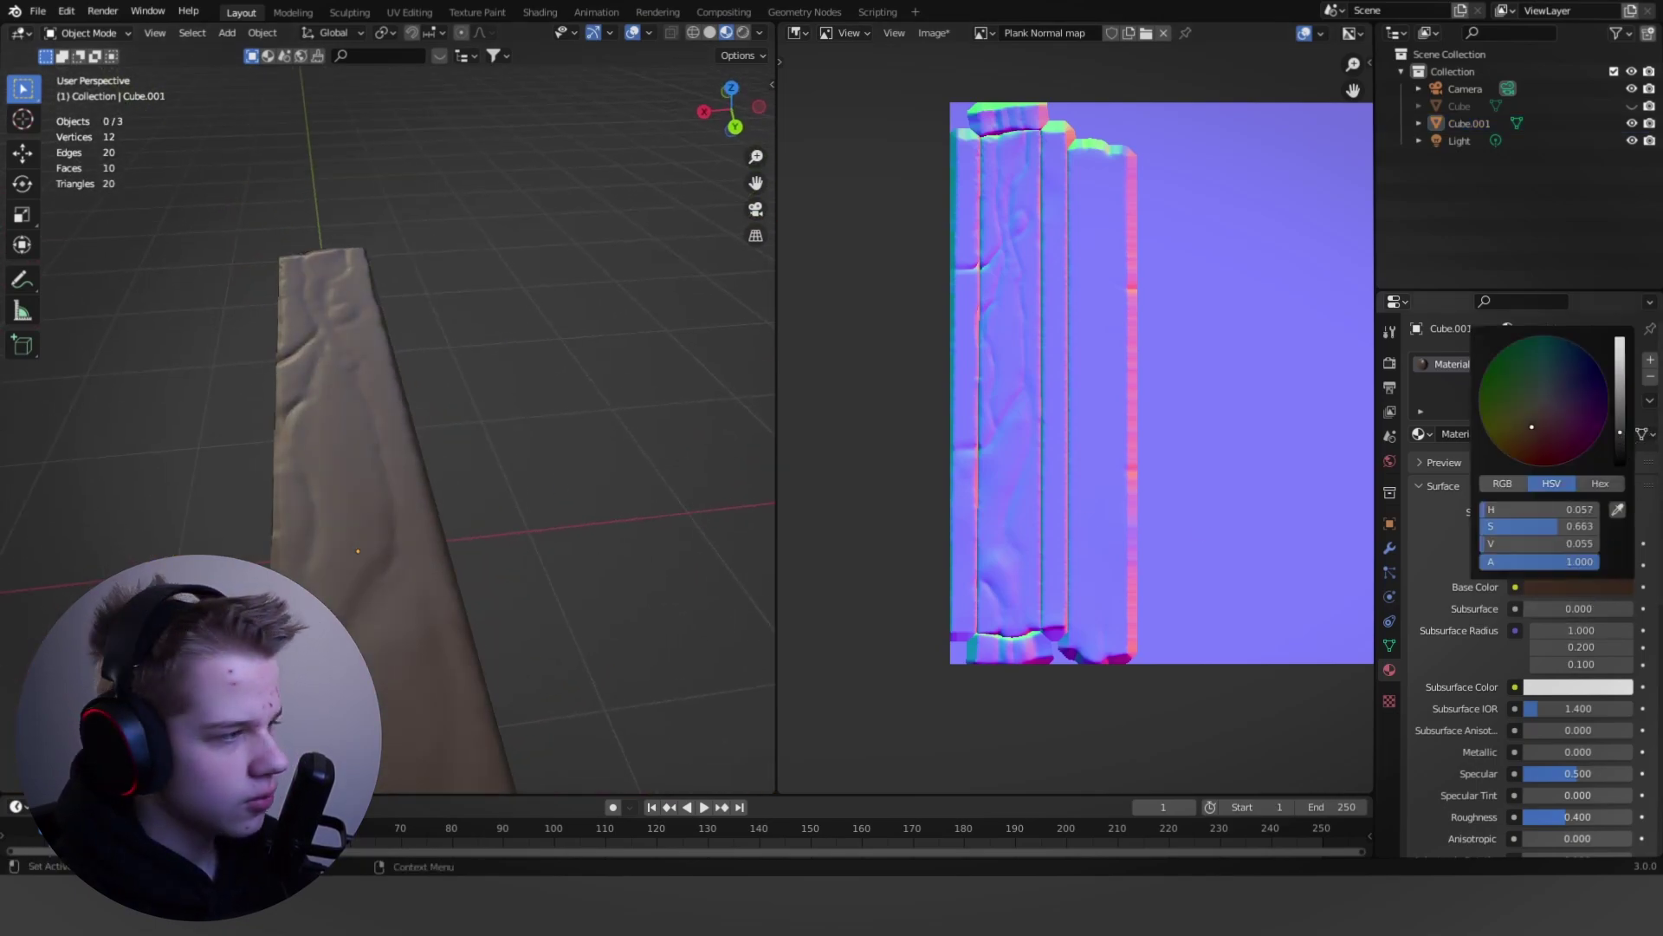